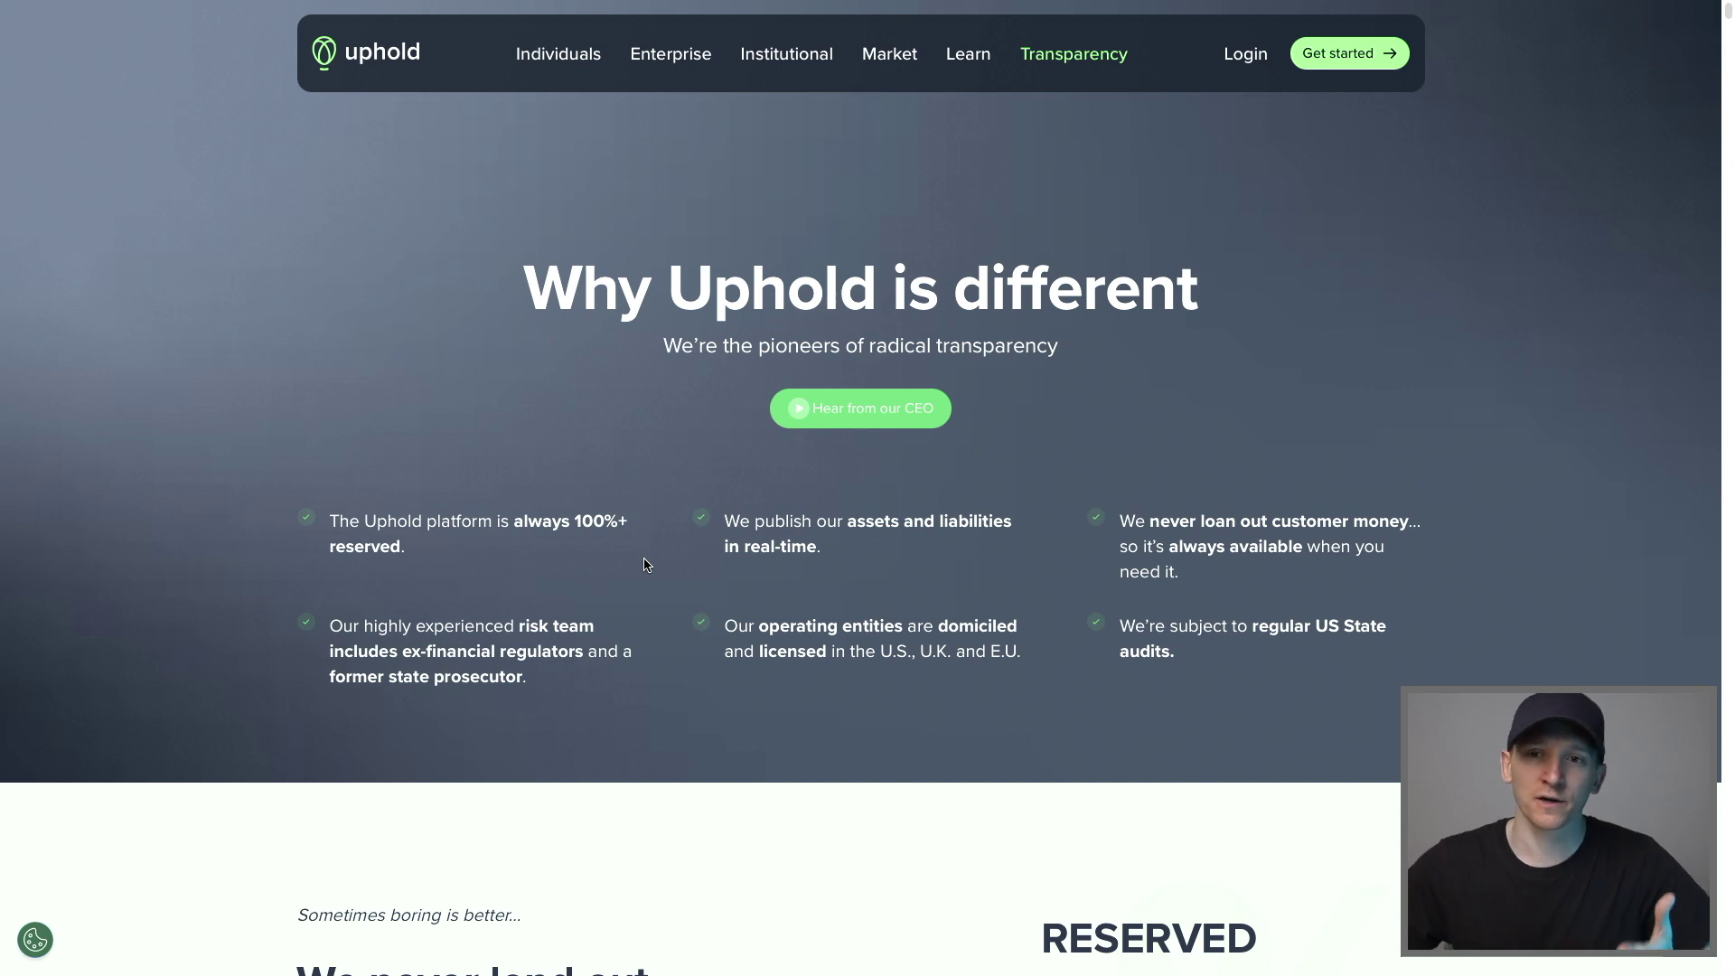
Scroll the Transparency page and highlight where Uphold's operating entities are licensed
{"action": "scroll", "coordinate": [729, 603], "scroll_direction": "down", "scroll_amount": 1}
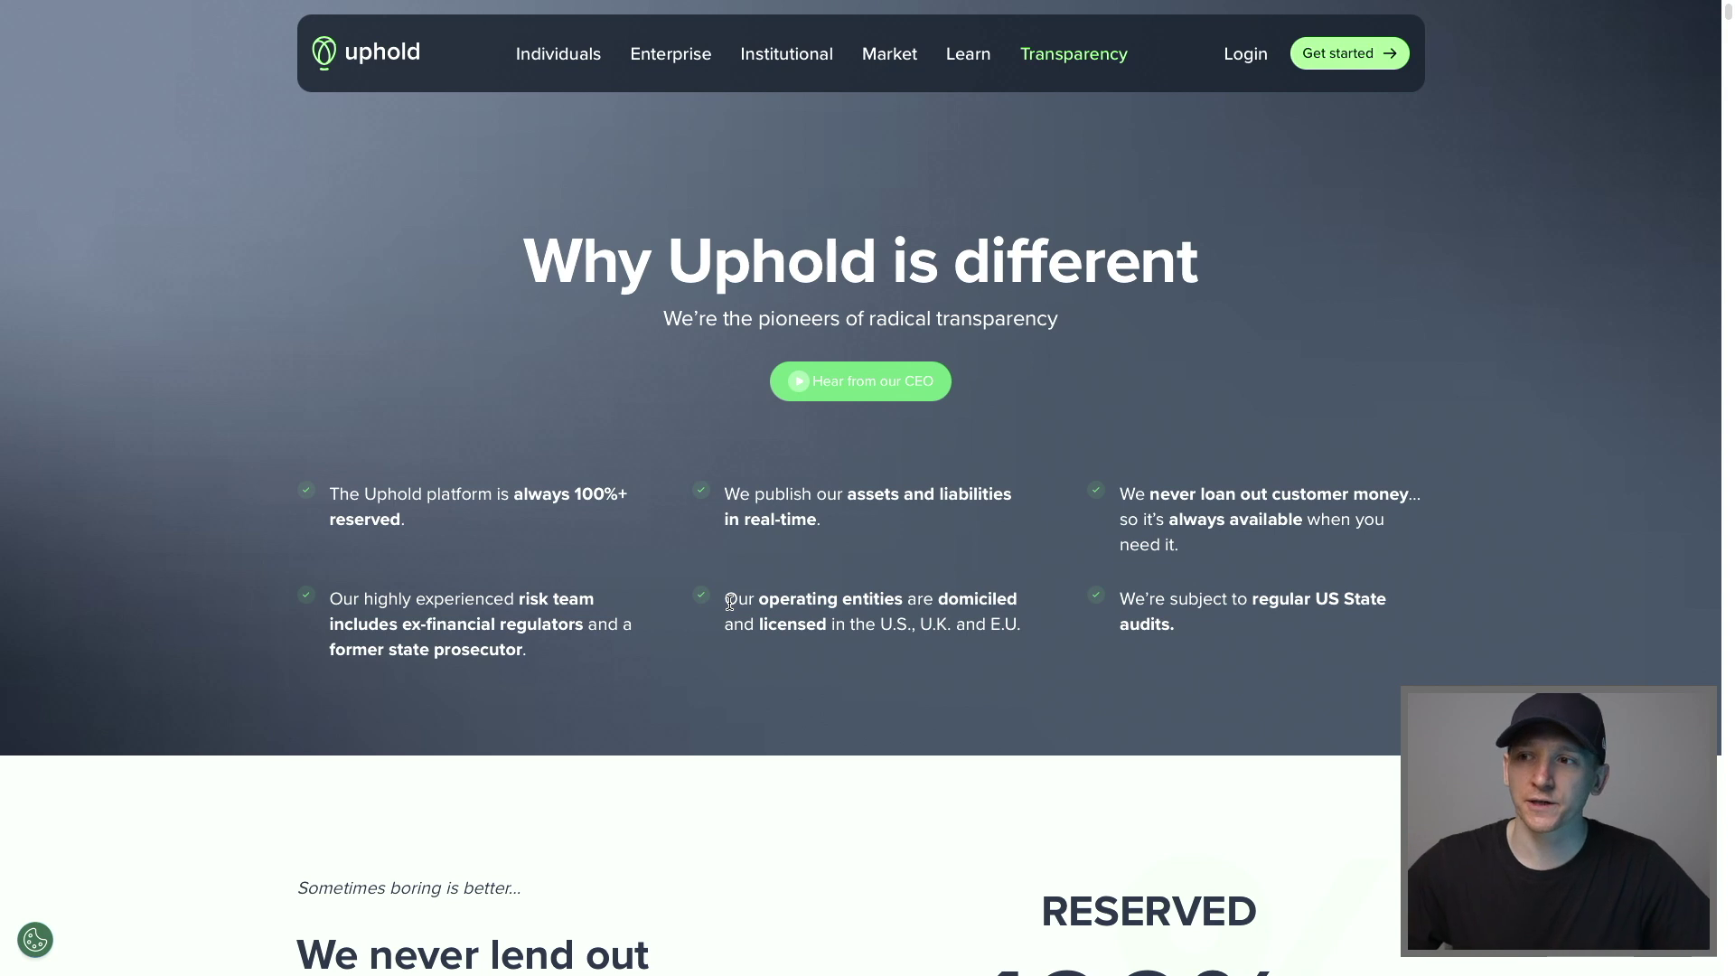
{"action": "scroll", "coordinate": [729, 603], "scroll_direction": "down", "scroll_amount": 3}
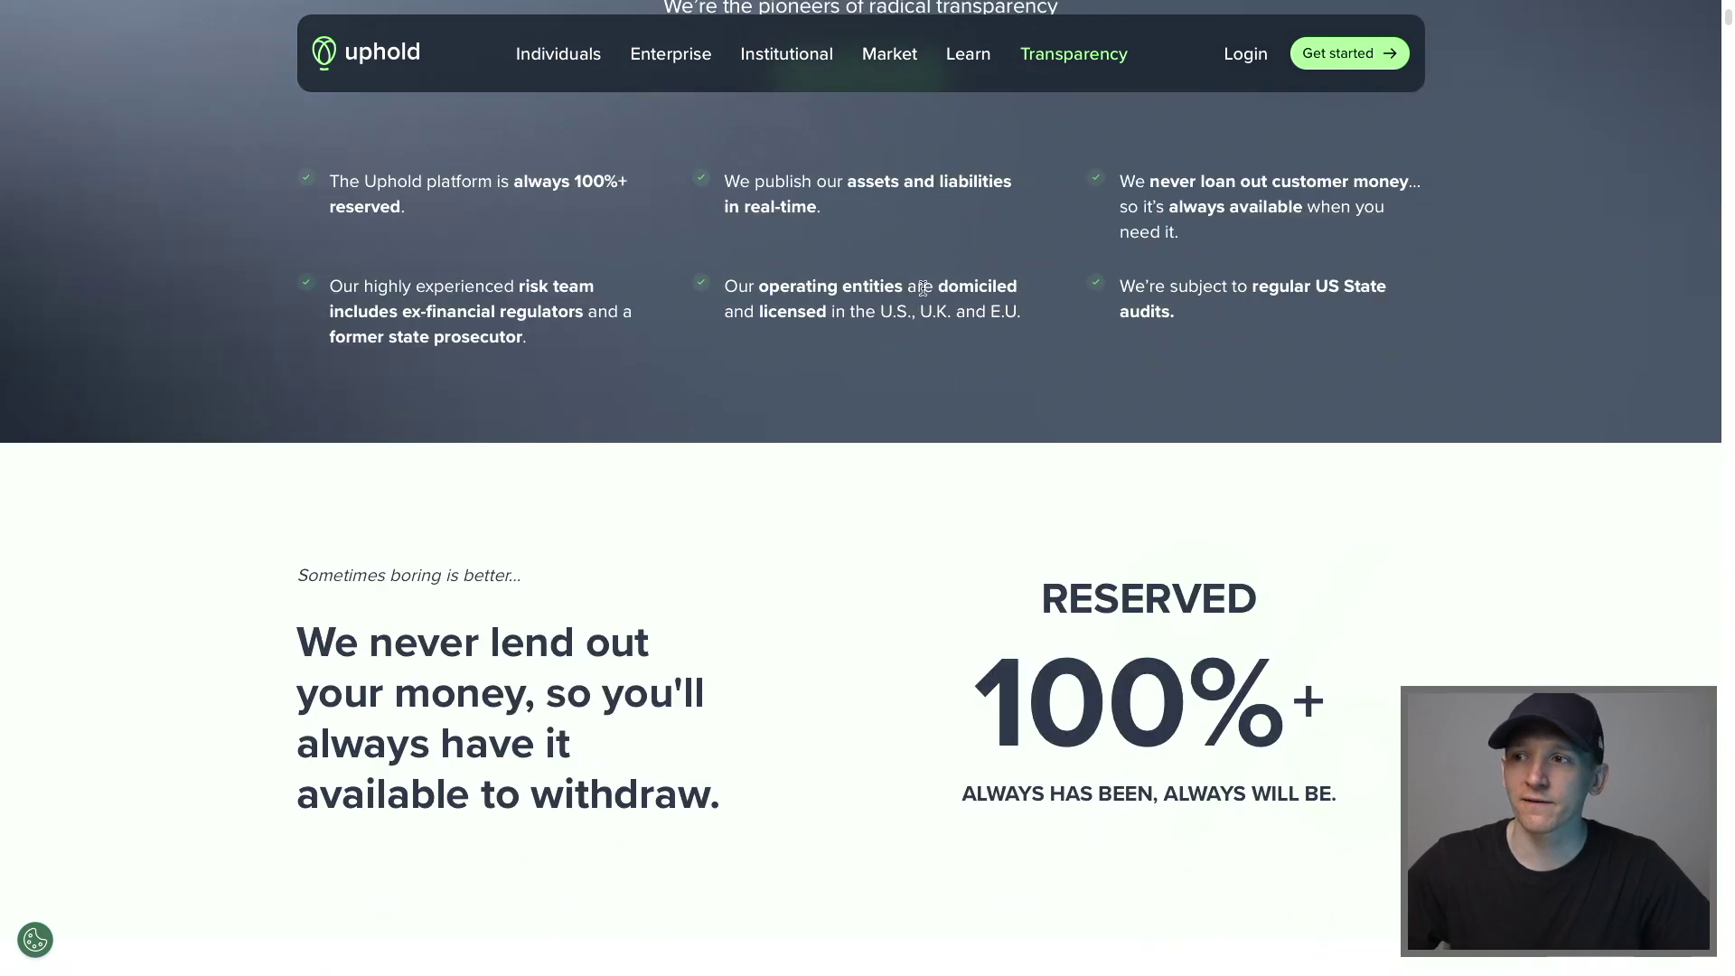
{"action": "left_click_drag", "start_coordinate": [865, 311], "coordinate": [1023, 311]}
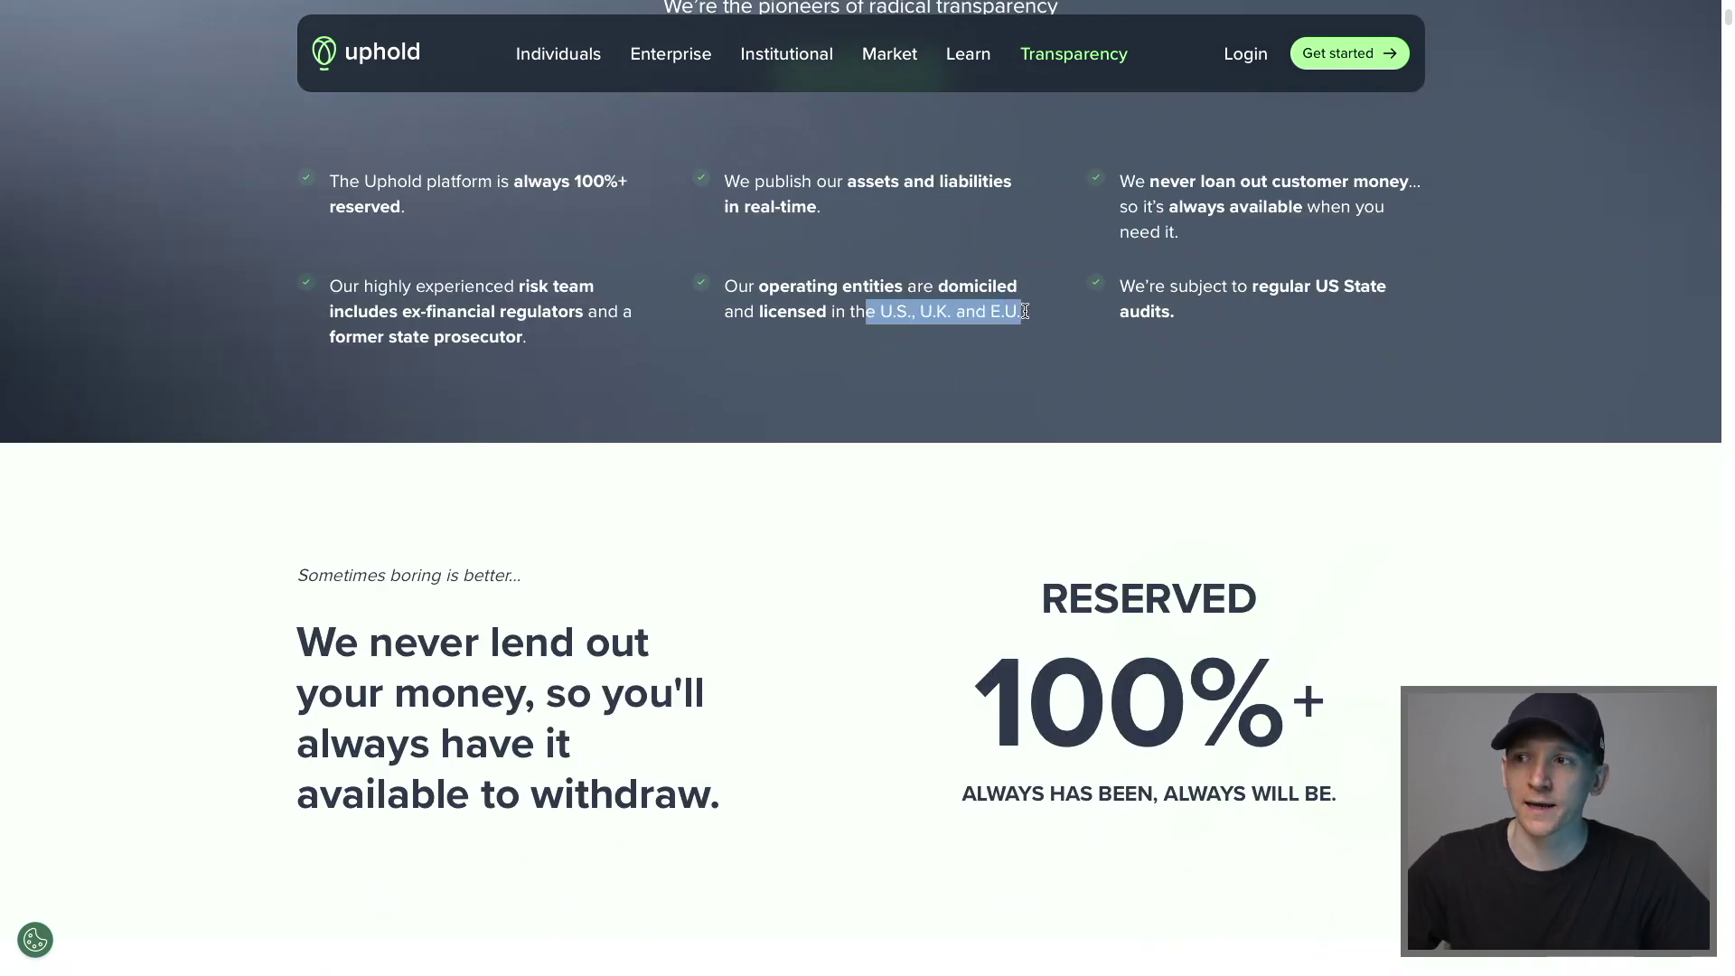
{"action": "left_click", "coordinate": [992, 318]}
{"action": "scroll", "coordinate": [867, 413], "scroll_direction": "down", "scroll_amount": 3}
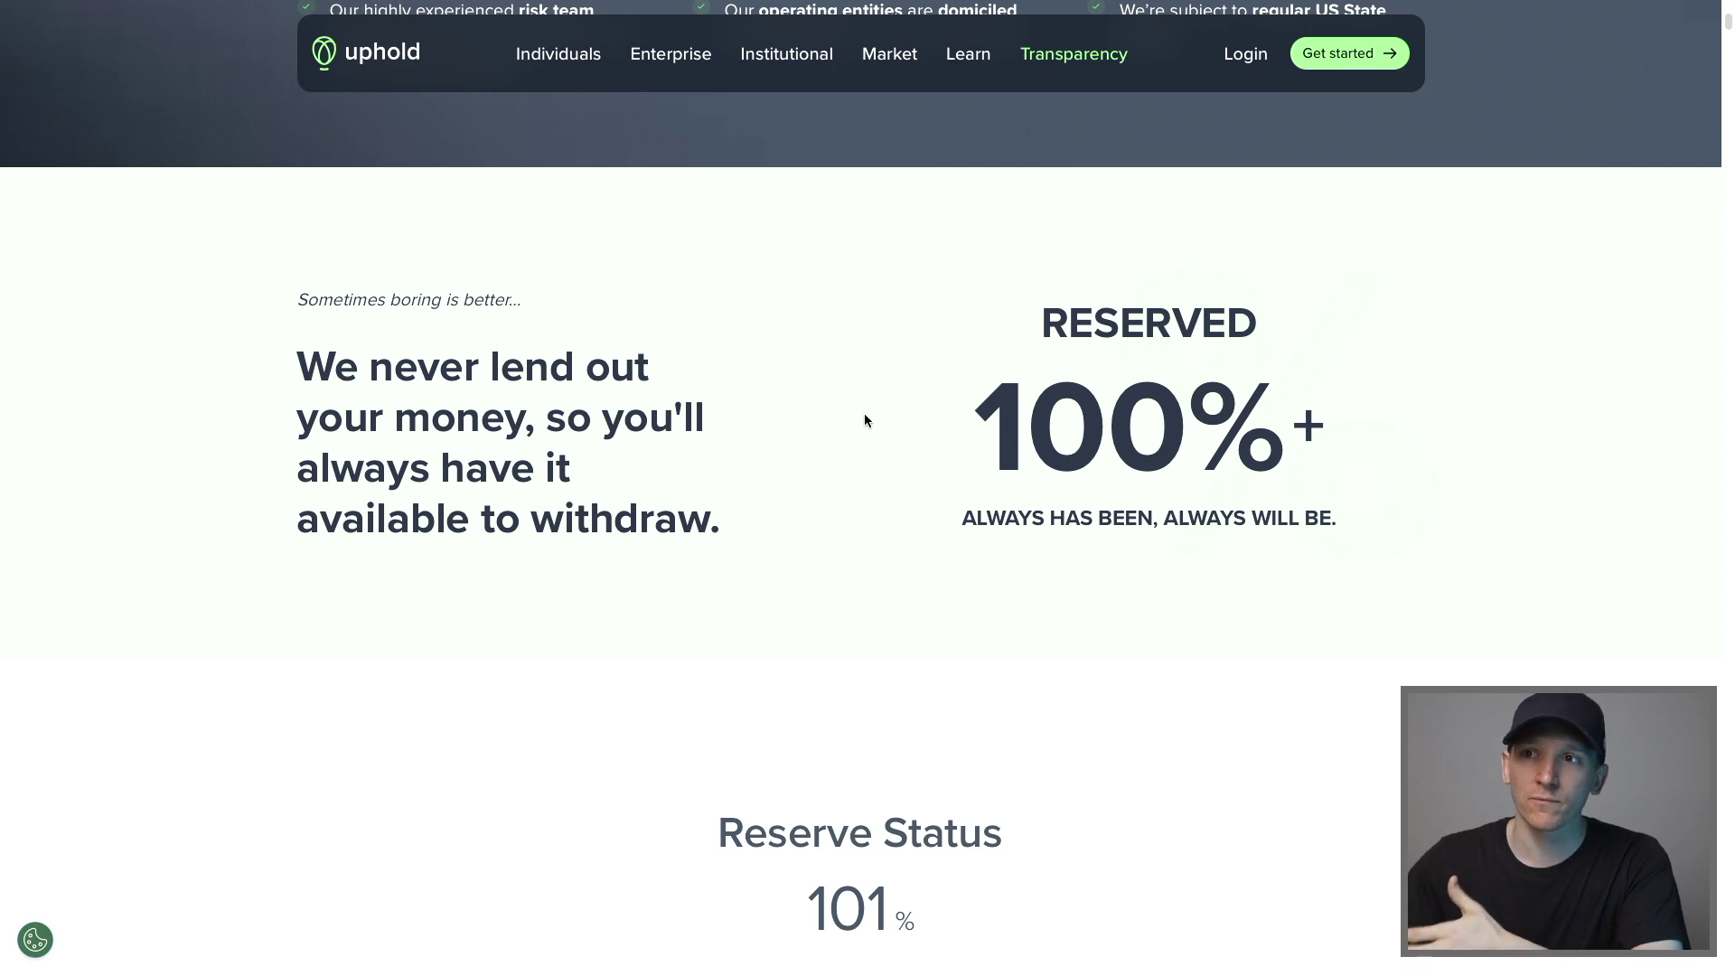
{"action": "scroll", "coordinate": [865, 415], "scroll_direction": "up", "scroll_amount": 5}
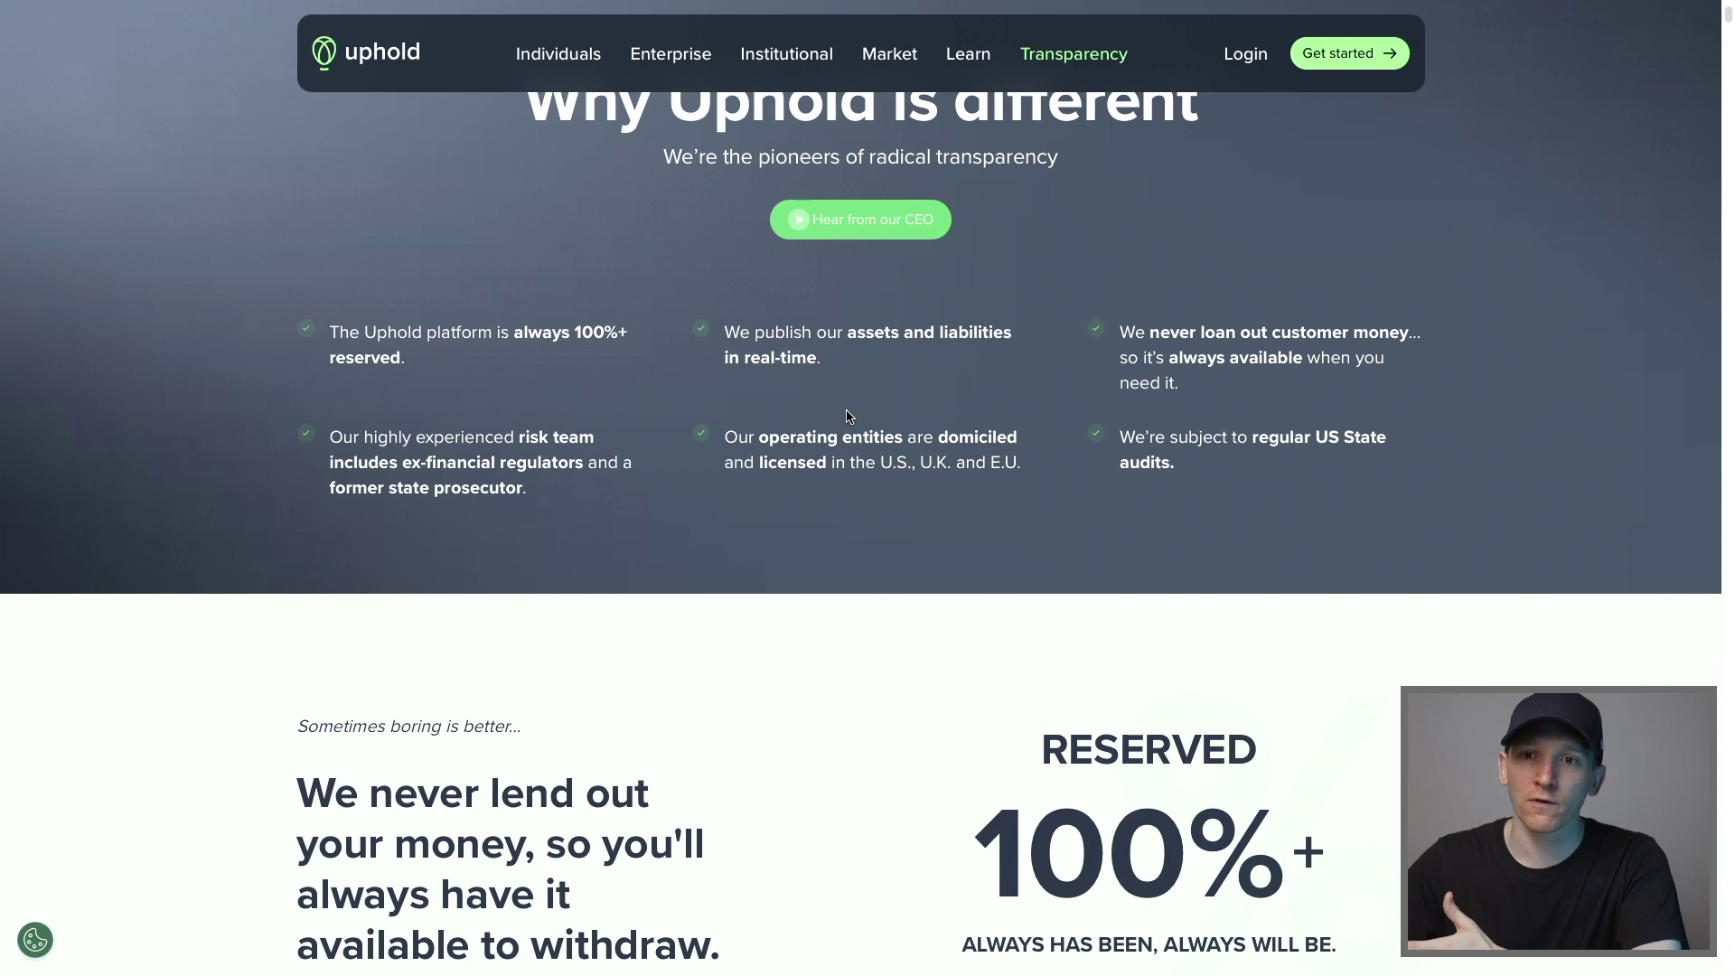
Scroll down to the reserve figures and highlight the 101 reserve status figure
{"action": "scroll", "coordinate": [836, 432], "scroll_direction": "down", "scroll_amount": 2}
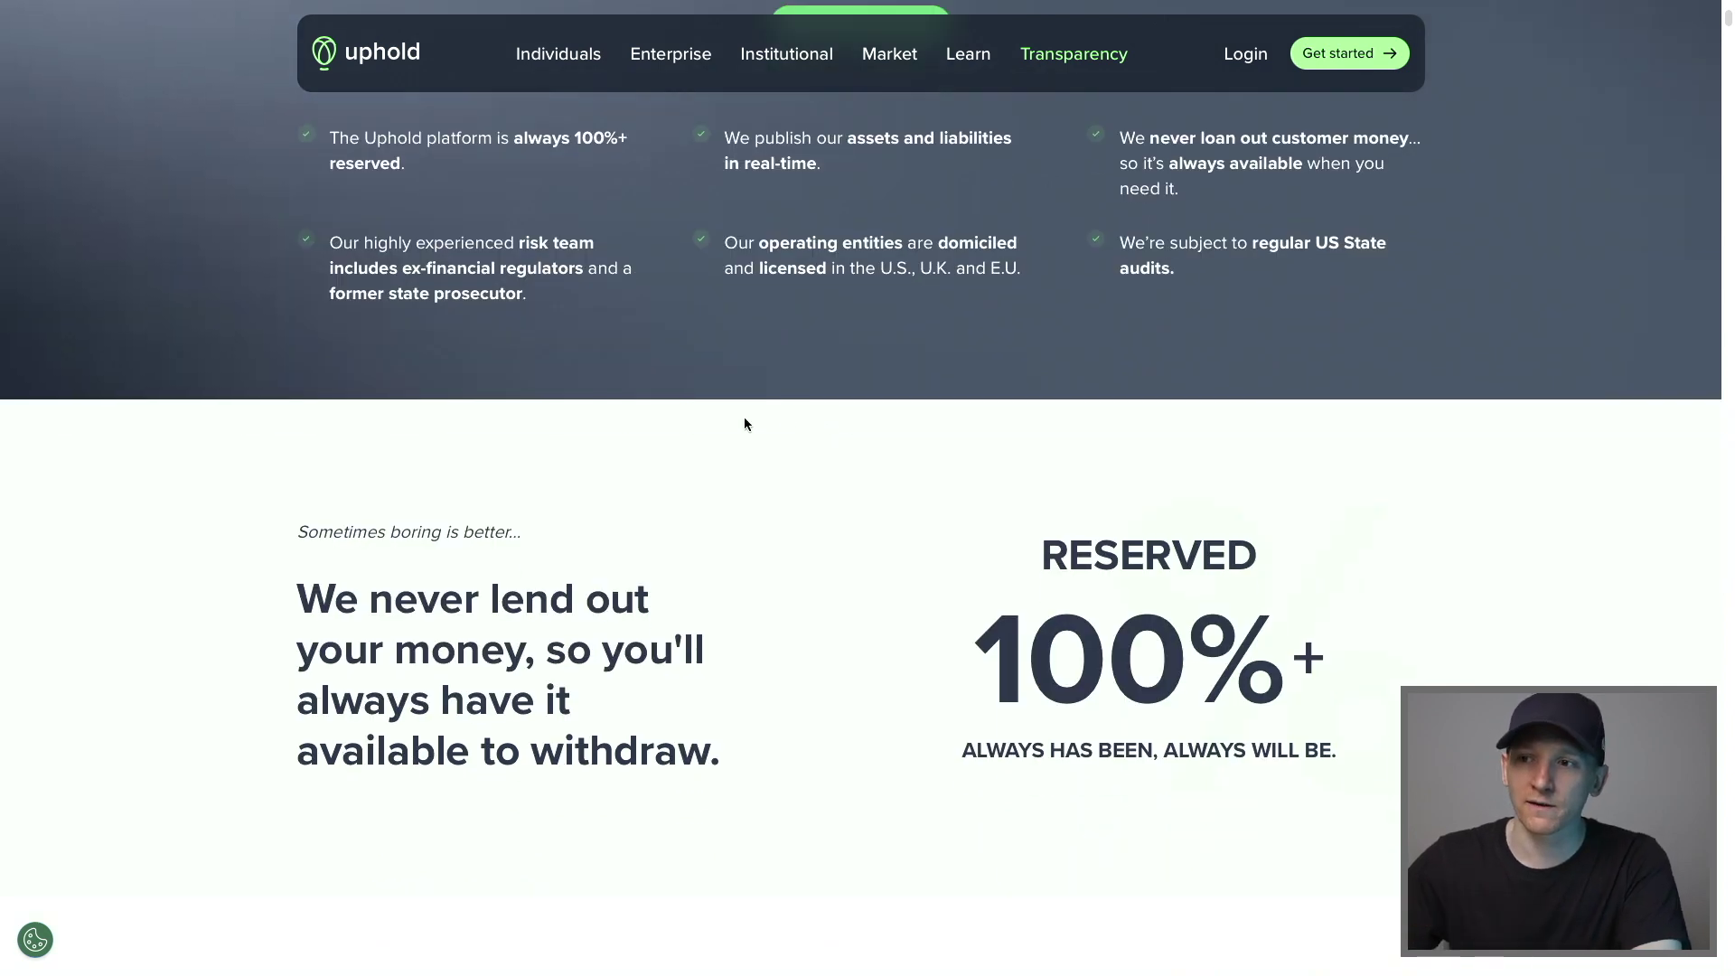
{"action": "scroll", "coordinate": [747, 421], "scroll_direction": "down", "scroll_amount": 6}
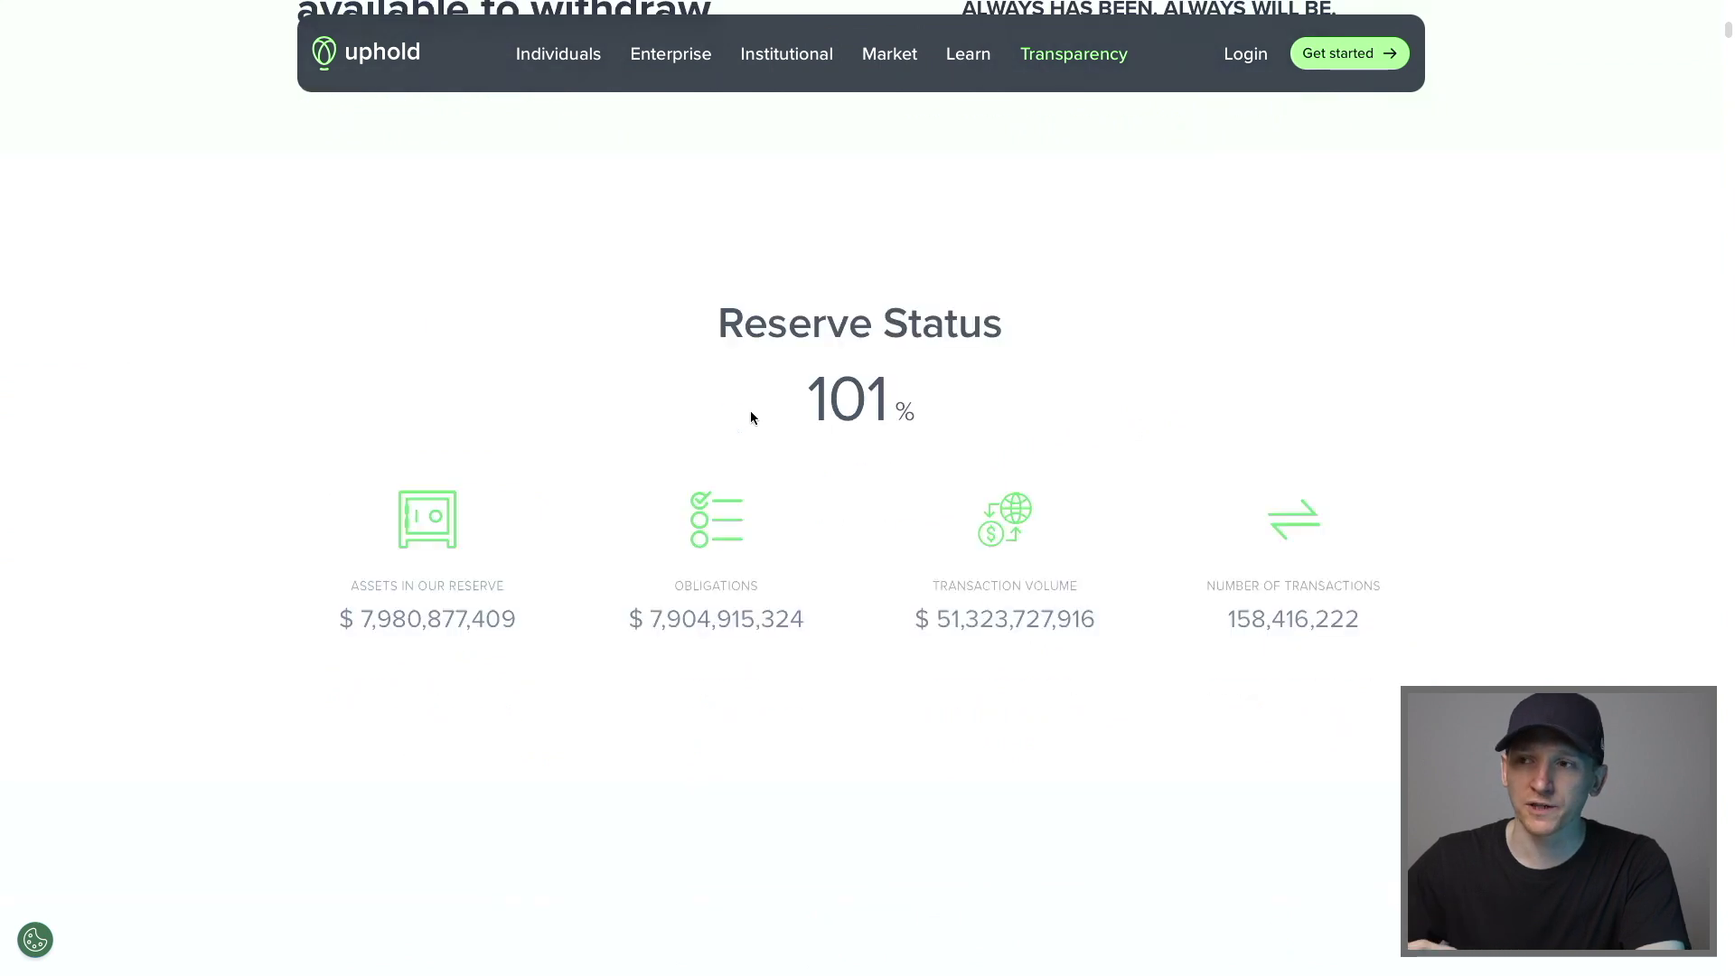
{"action": "scroll", "coordinate": [678, 438], "scroll_direction": "down", "scroll_amount": 2}
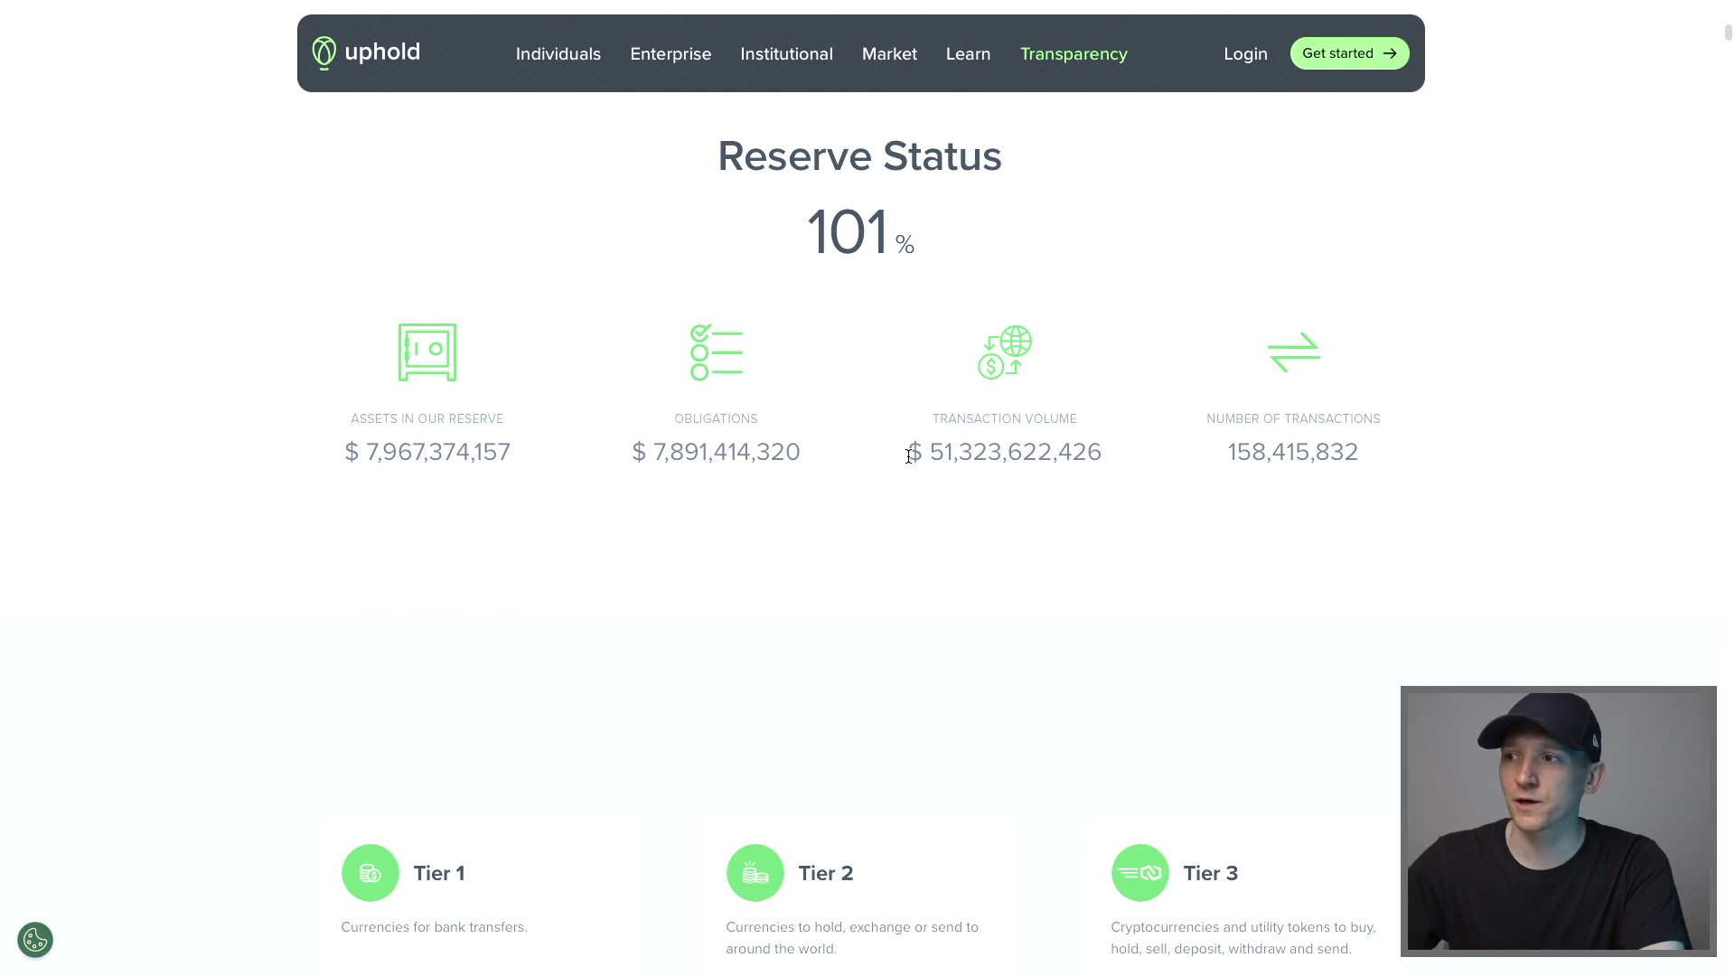
{"action": "left_click_drag", "start_coordinate": [810, 237], "coordinate": [922, 233]}
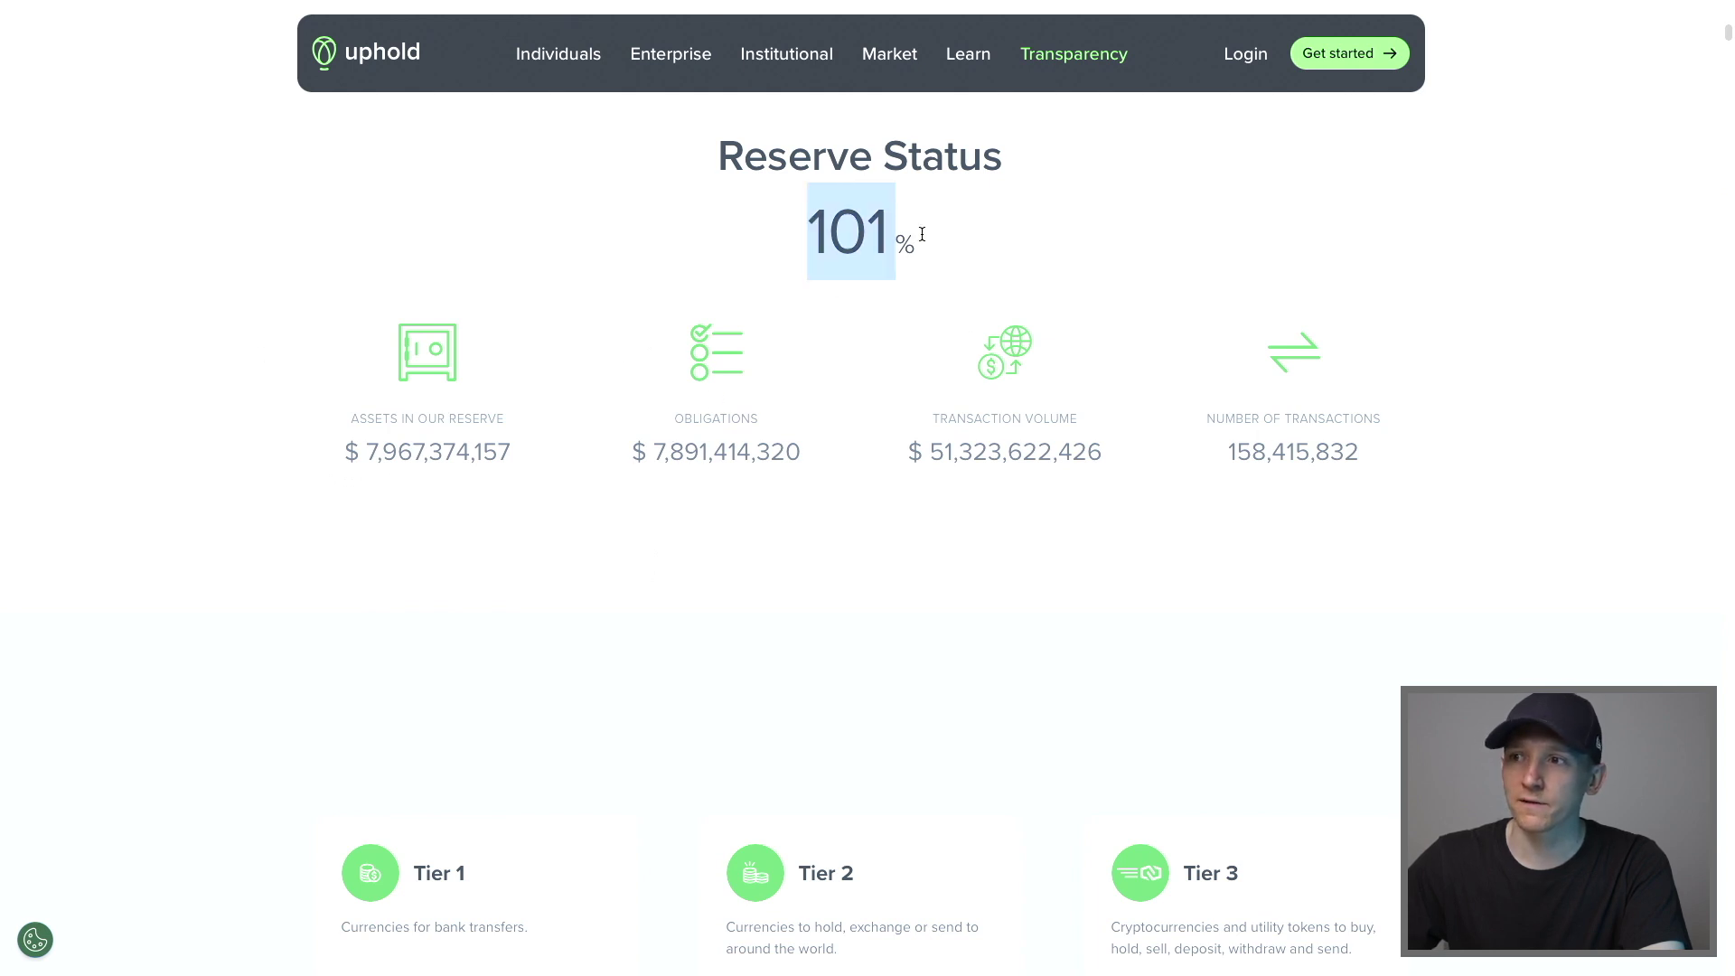
{"action": "left_click", "coordinate": [904, 244]}
{"action": "scroll", "coordinate": [848, 400], "scroll_direction": "up", "scroll_amount": 10}
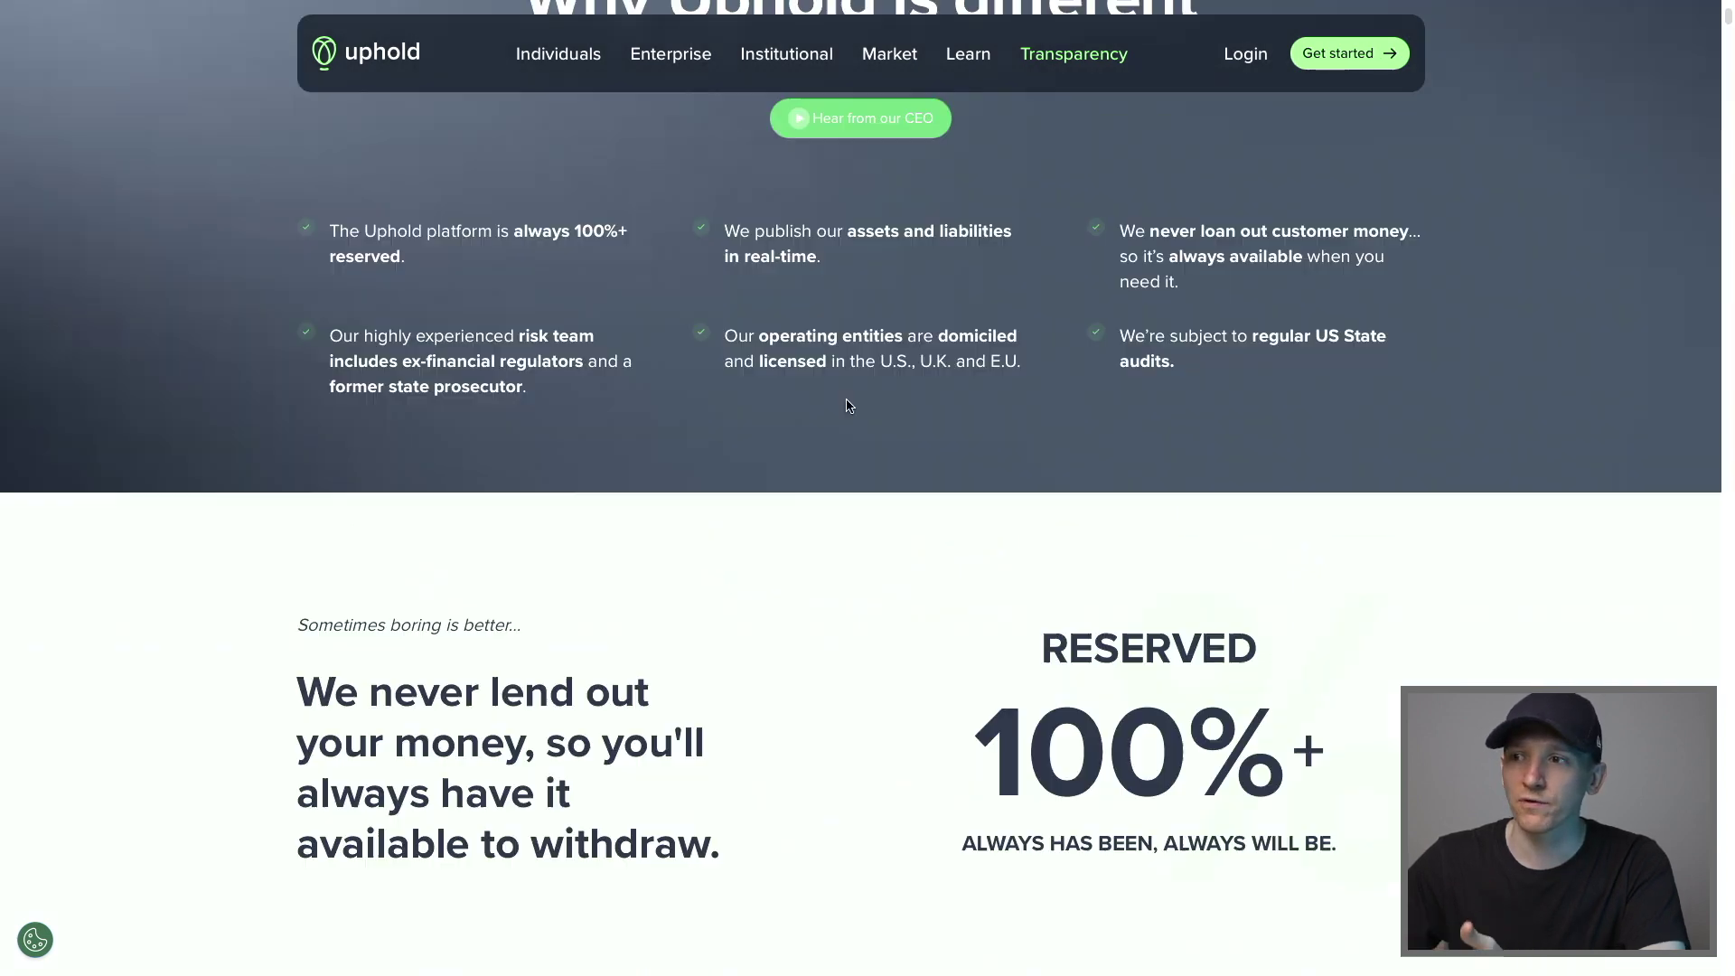
{"action": "scroll", "coordinate": [847, 432], "scroll_direction": "up", "scroll_amount": 1}
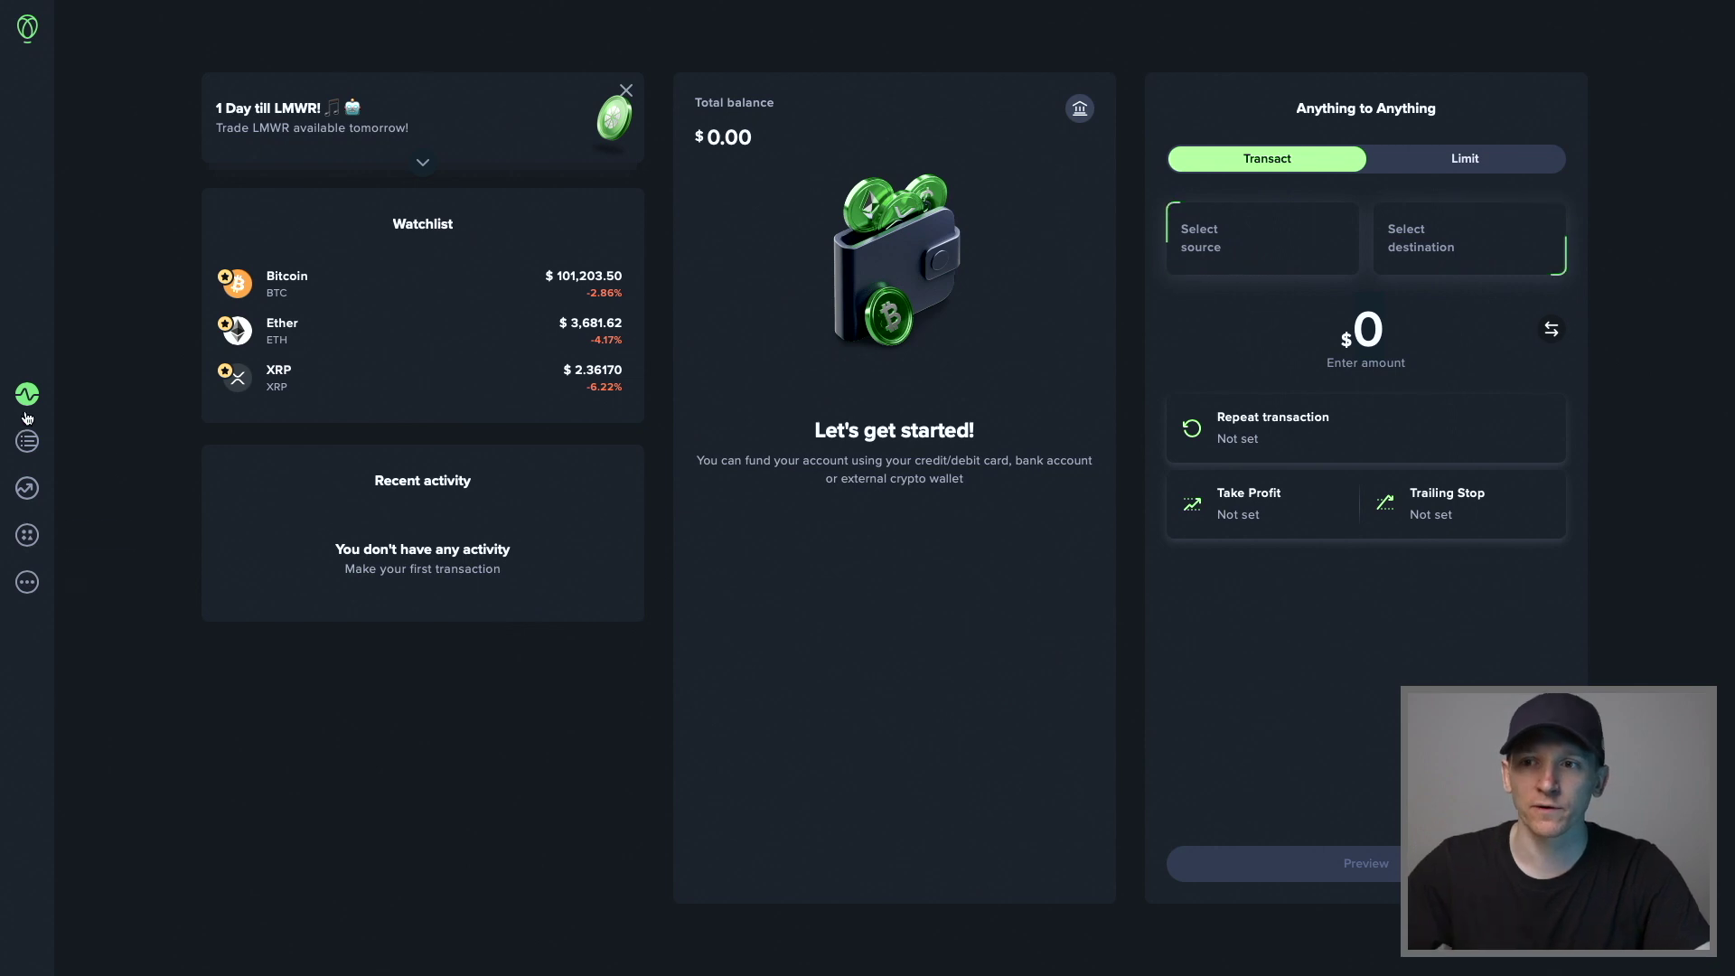
{"action": "left_click", "coordinate": [26, 583]}
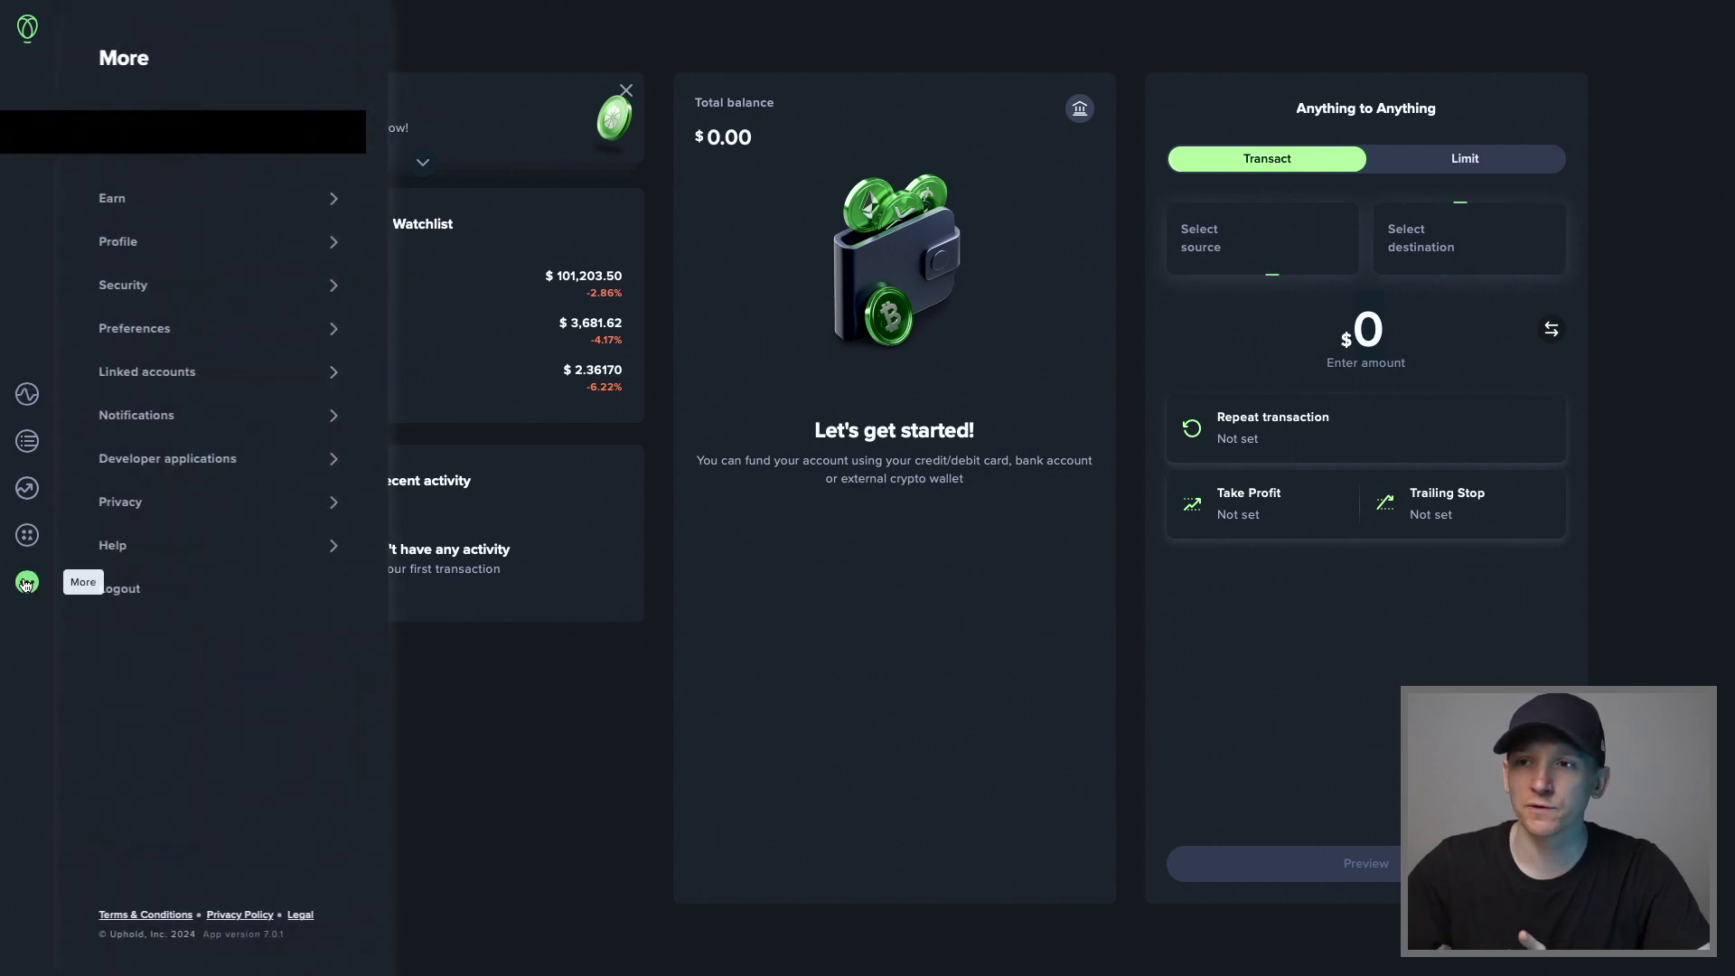
{"action": "left_click", "coordinate": [124, 287]}
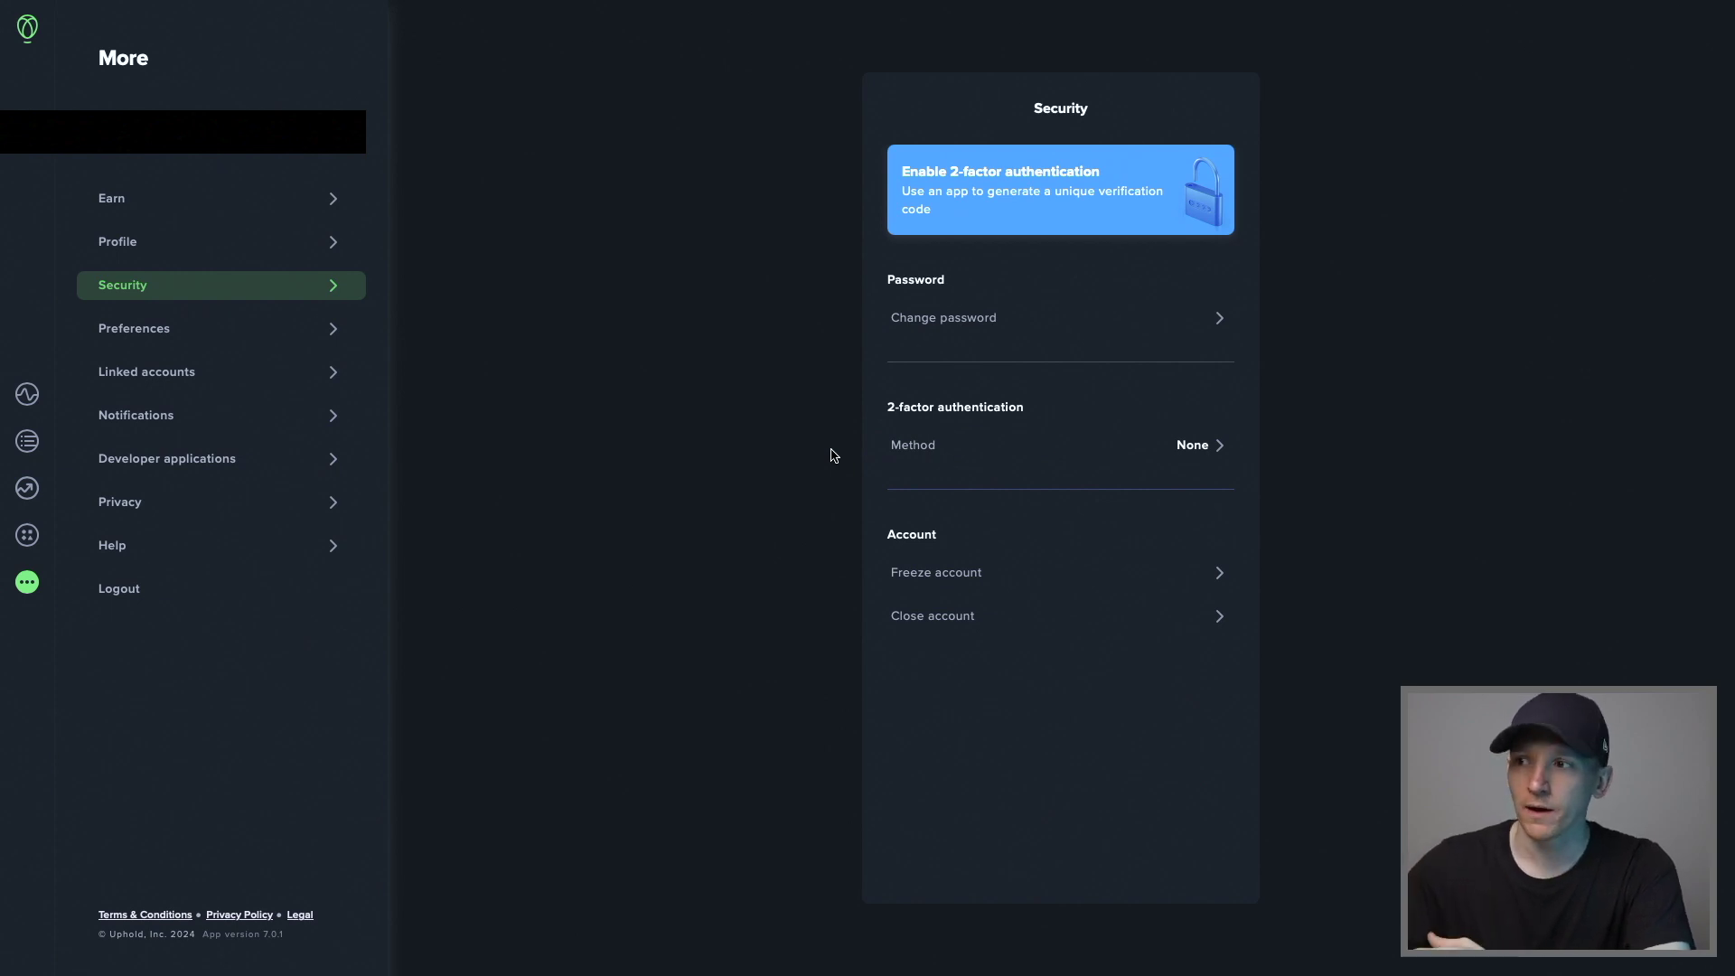
{"action": "left_click", "coordinate": [948, 451]}
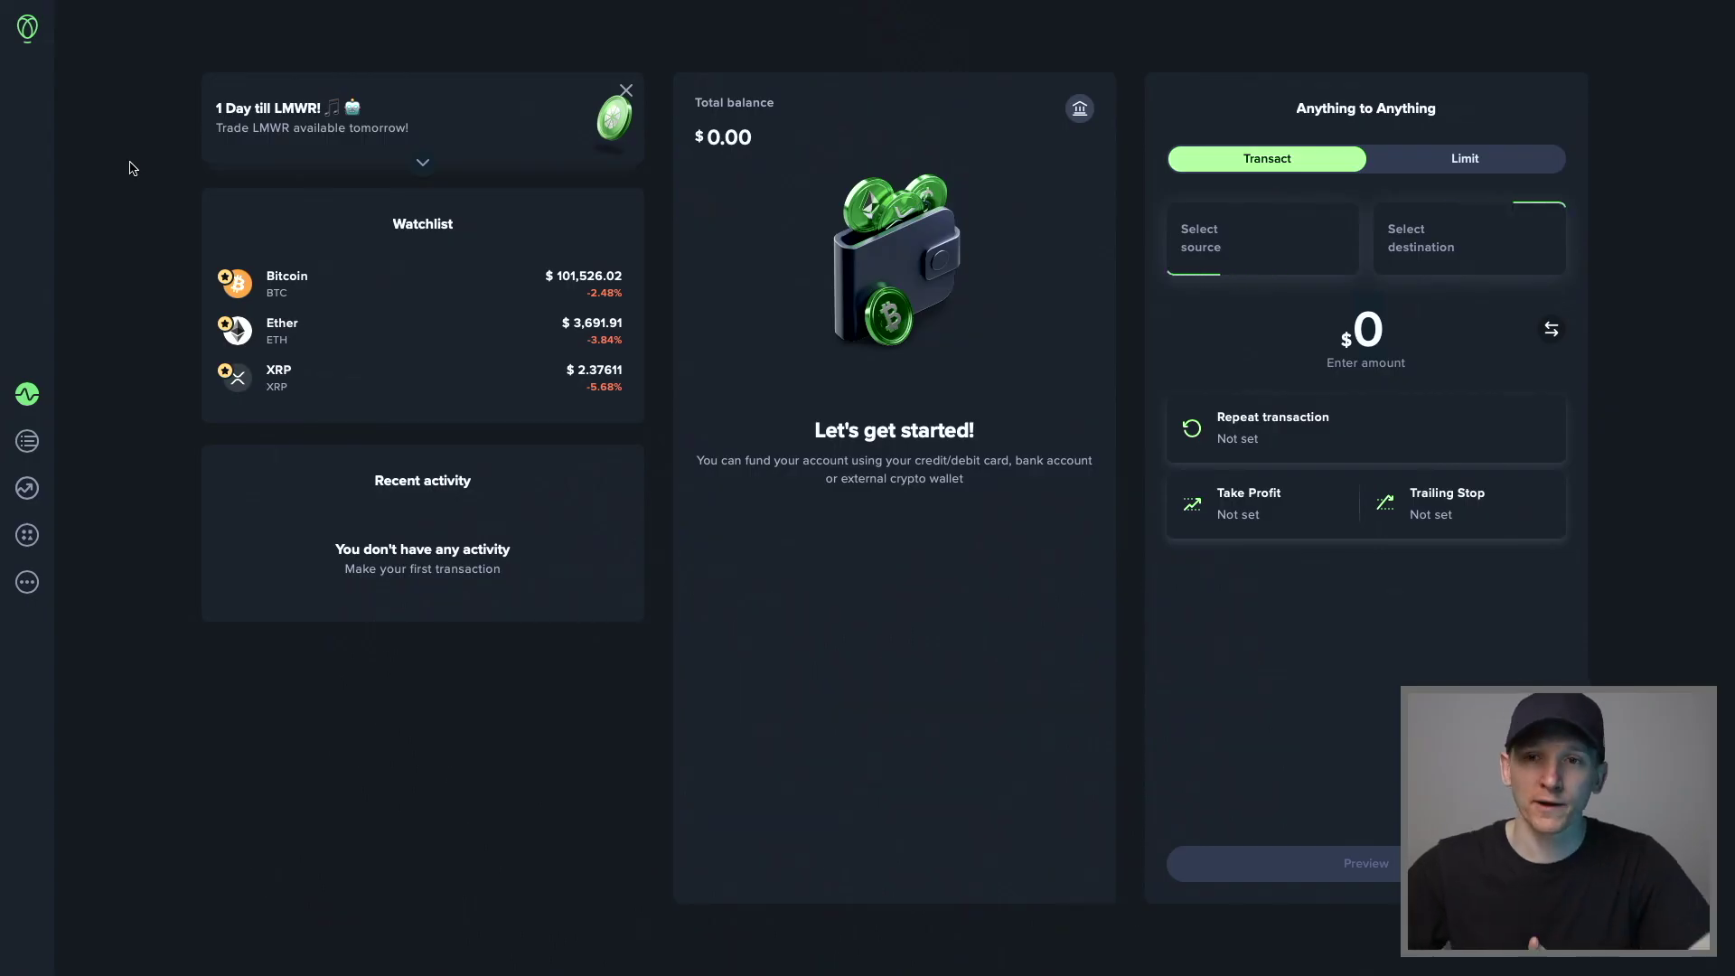
{"action": "left_click", "coordinate": [27, 588]}
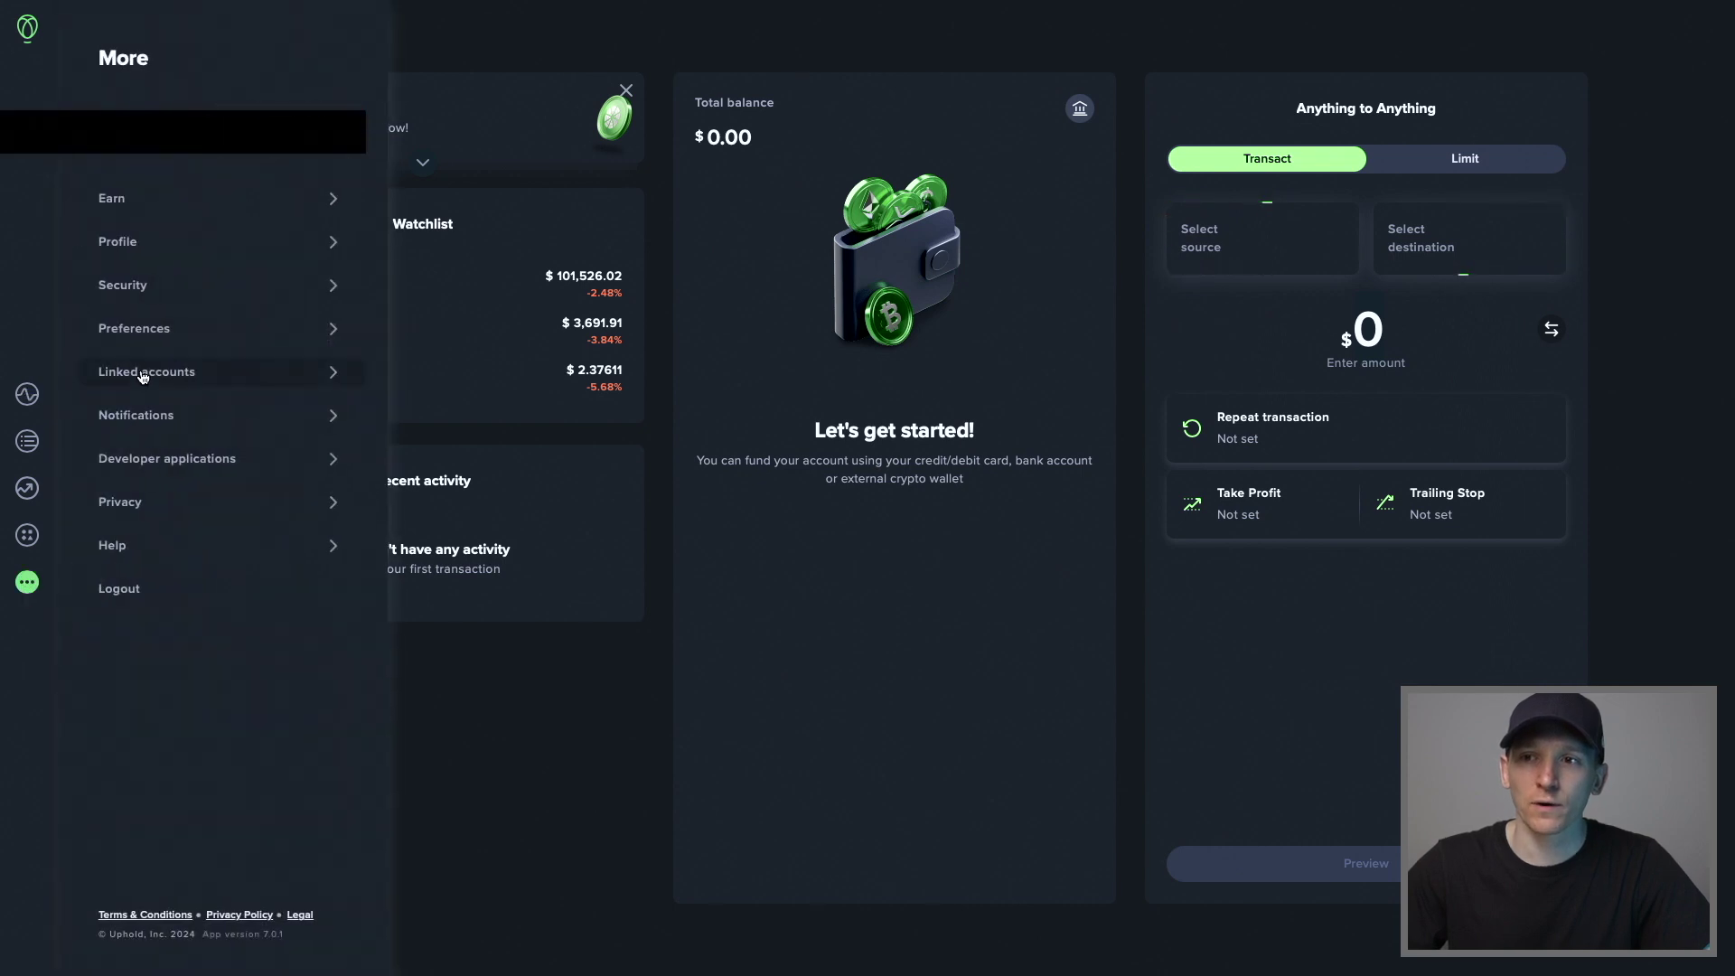
{"action": "left_click", "coordinate": [143, 376]}
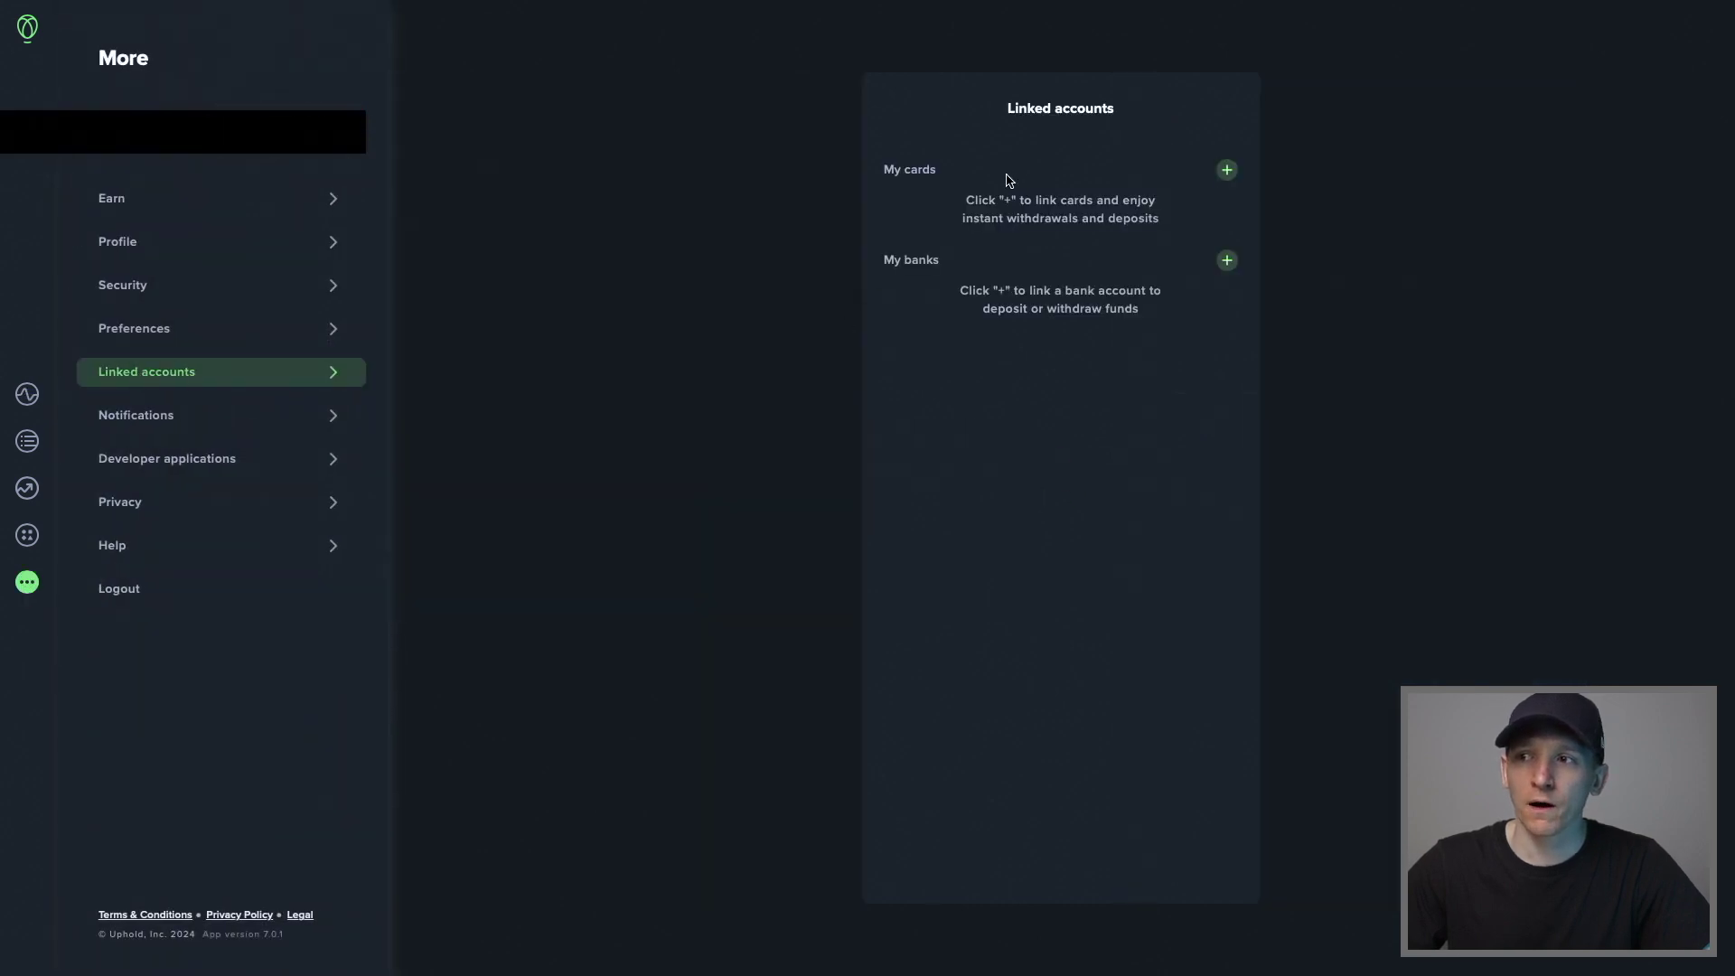
{"action": "left_click", "coordinate": [1227, 169]}
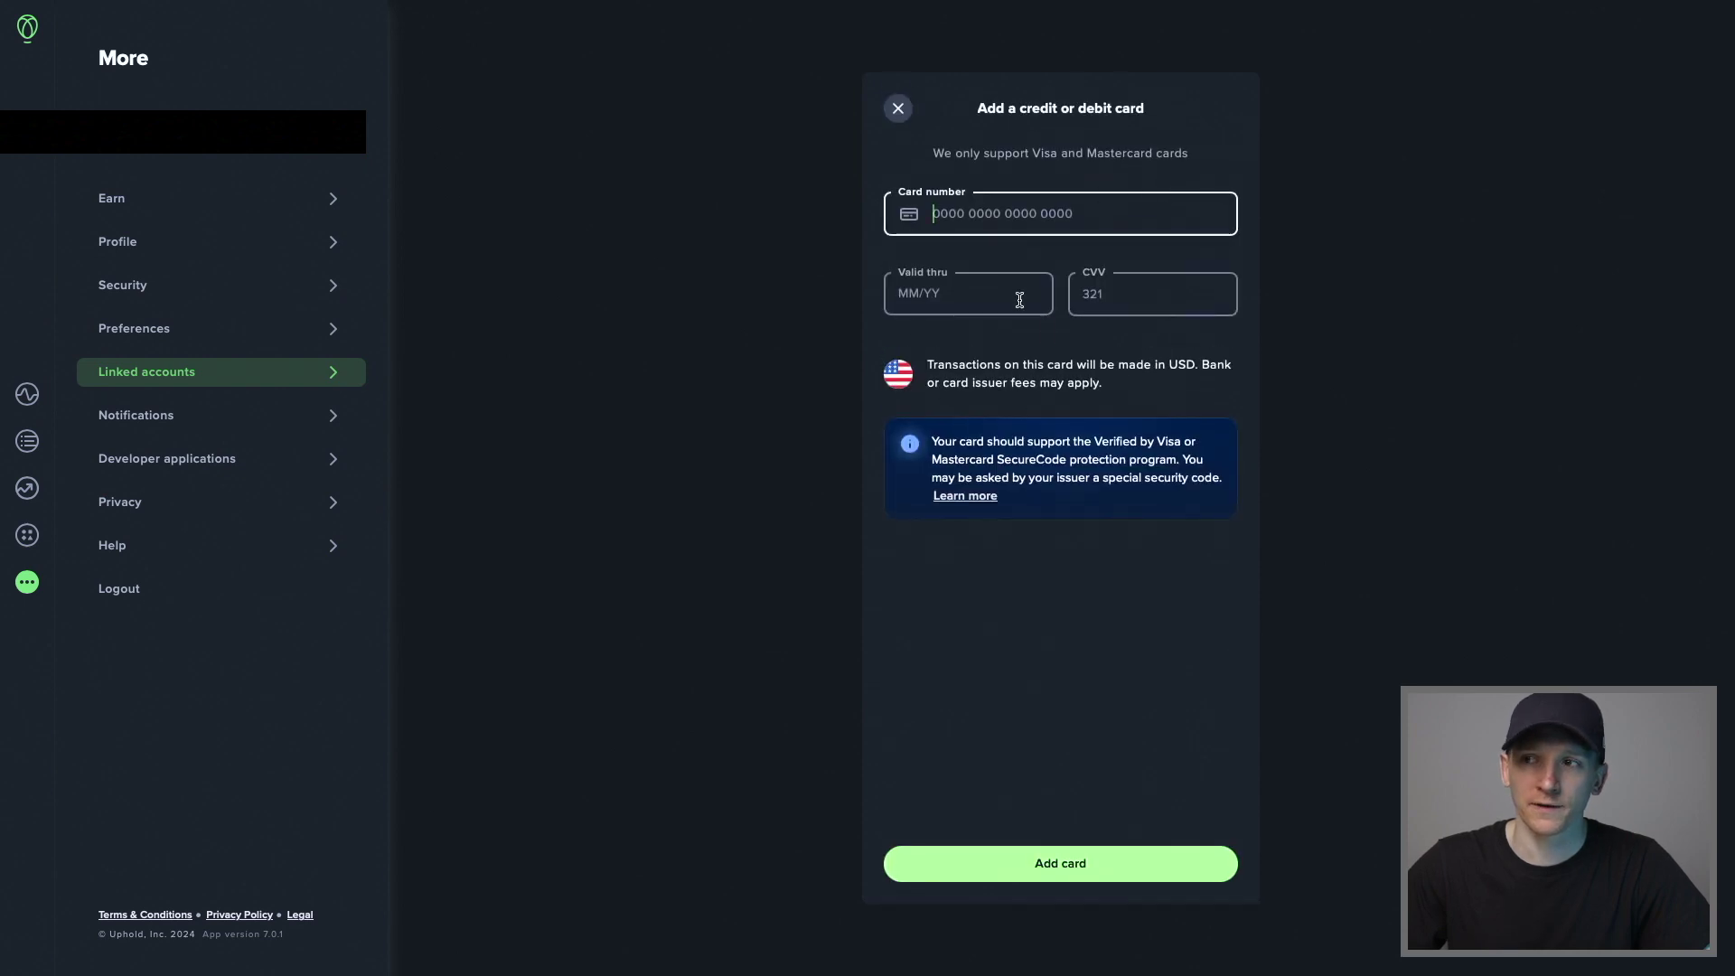
{"action": "left_click", "coordinate": [899, 109]}
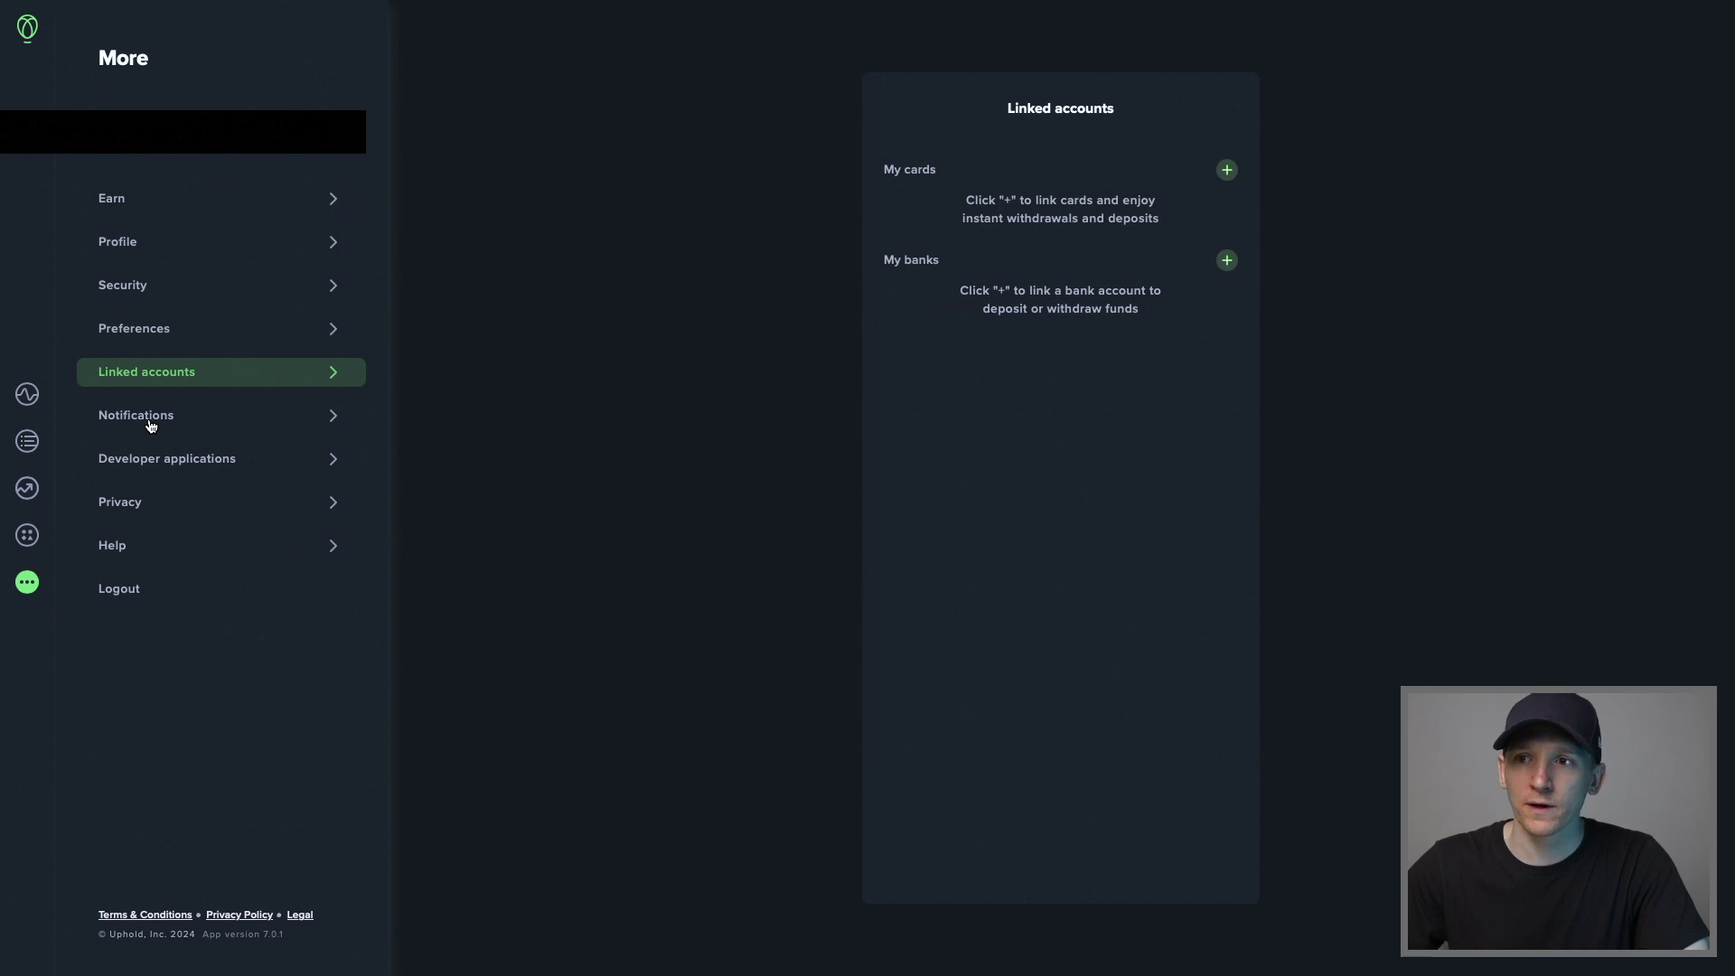
{"action": "left_click", "coordinate": [27, 29]}
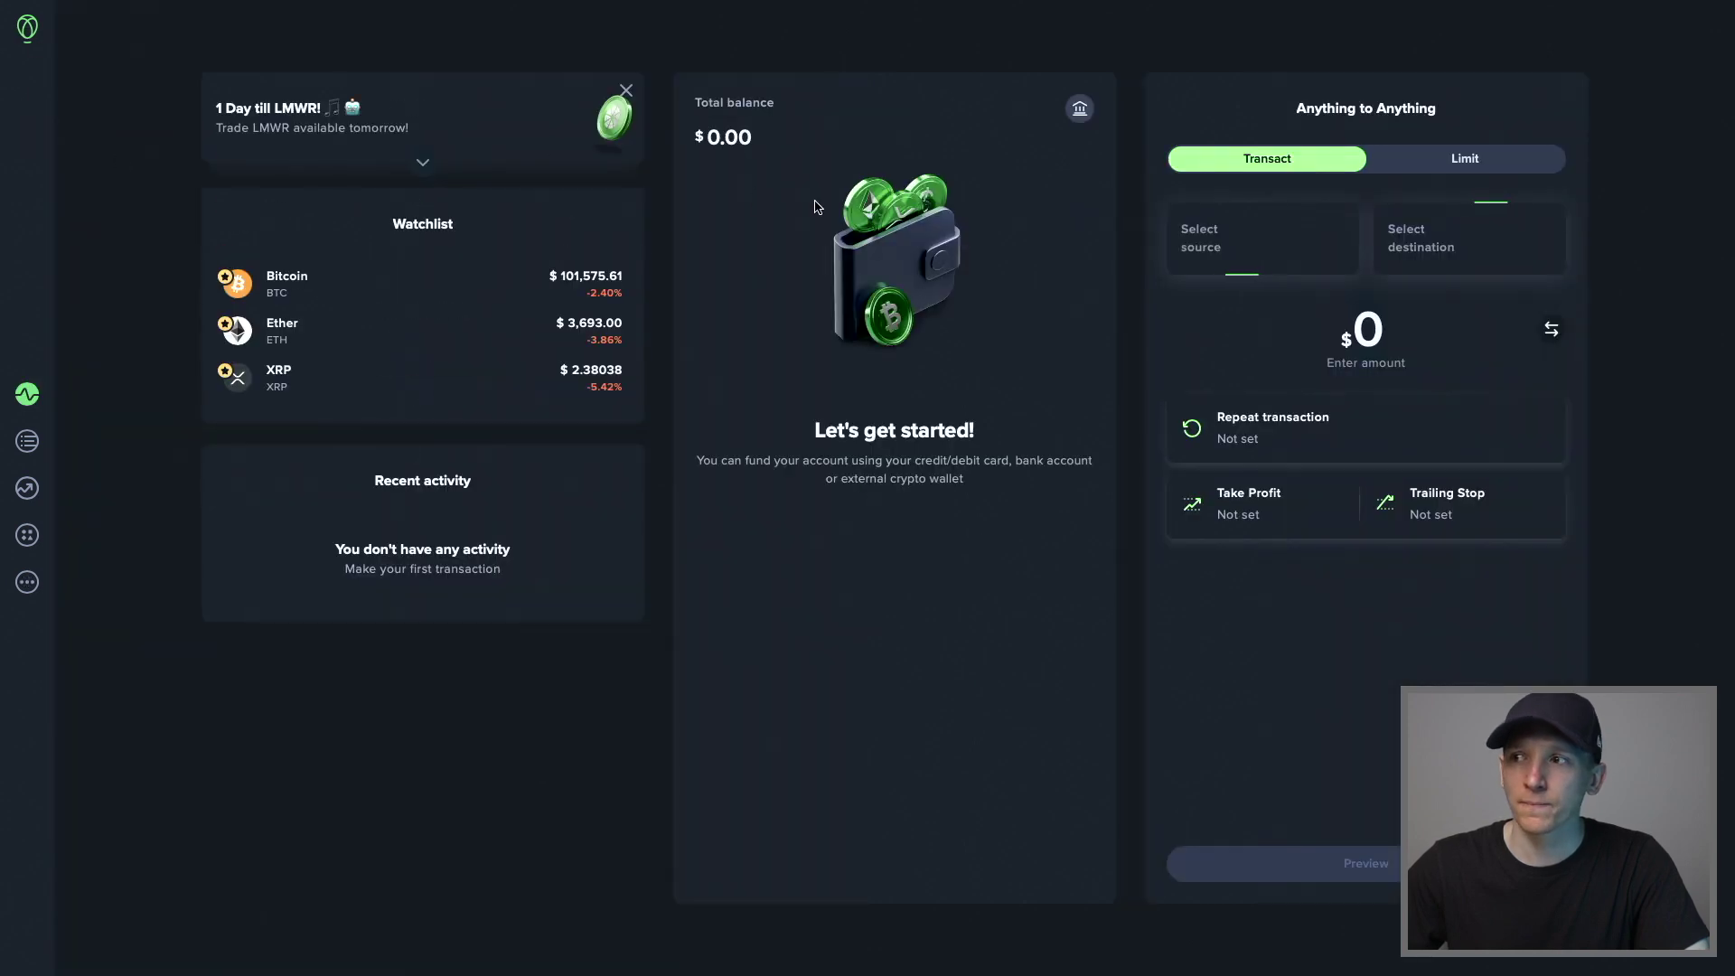
{"action": "left_click", "coordinate": [1081, 115]}
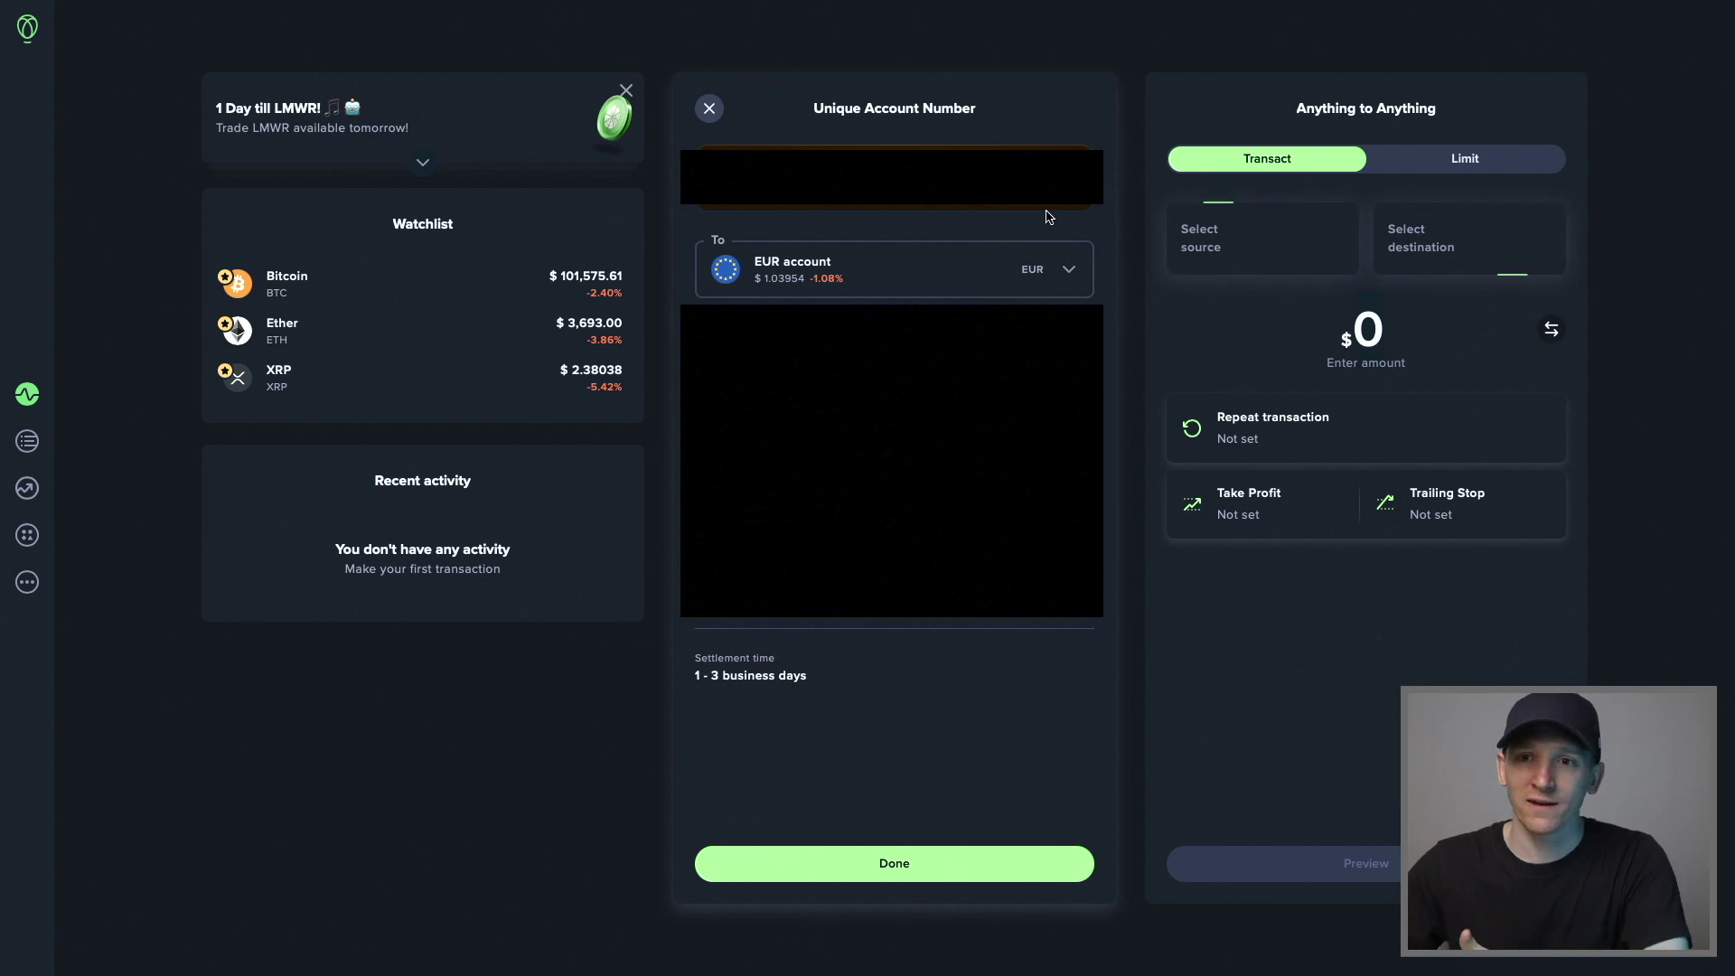
{"action": "left_click", "coordinate": [709, 109]}
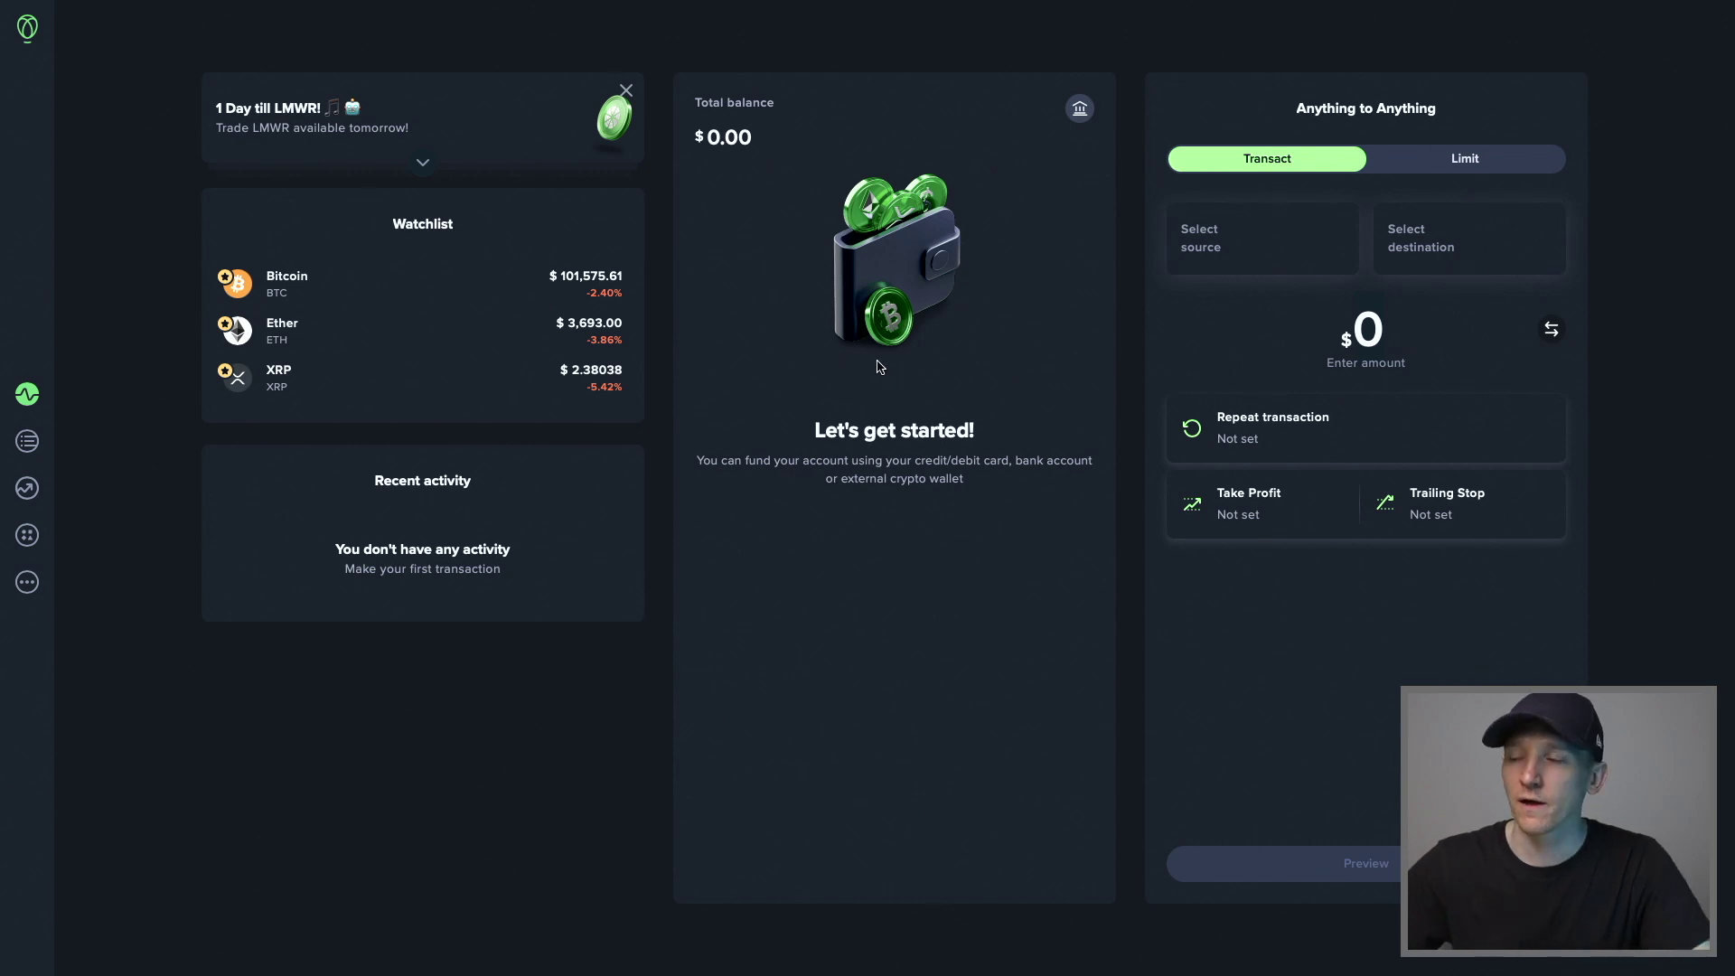
Pick the GBP unique account as source, then reopen the source list showing all crypto networks
{"action": "left_click", "coordinate": [1192, 246]}
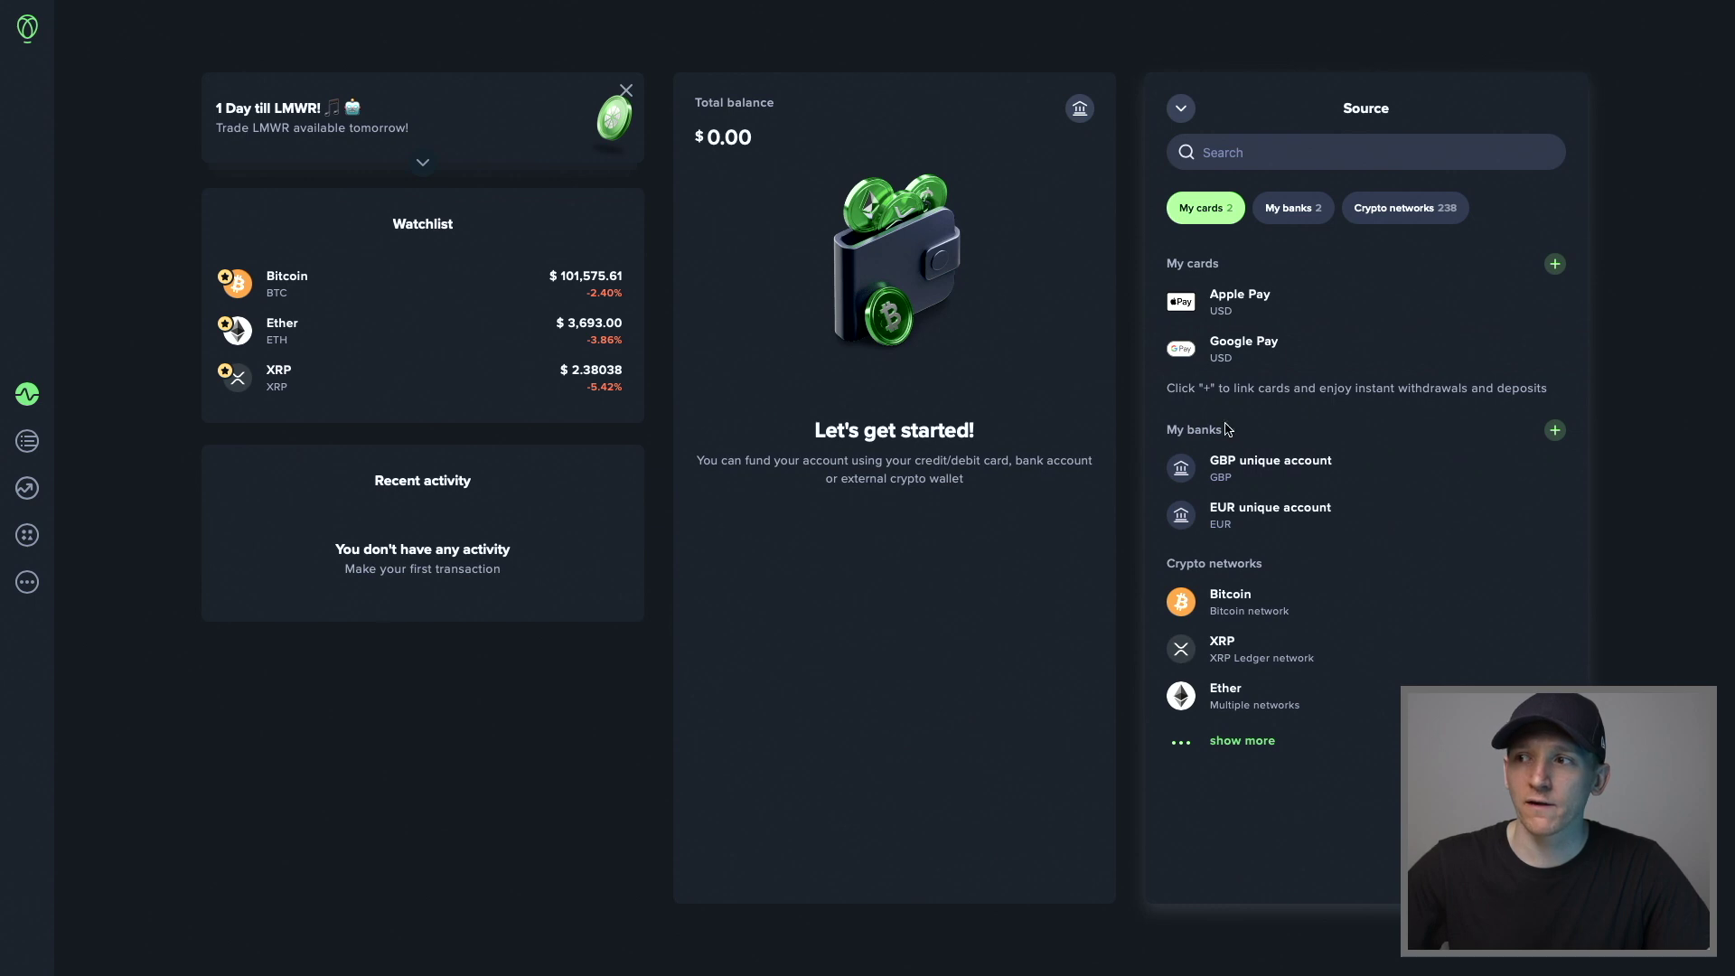
{"action": "left_click", "coordinate": [1238, 479]}
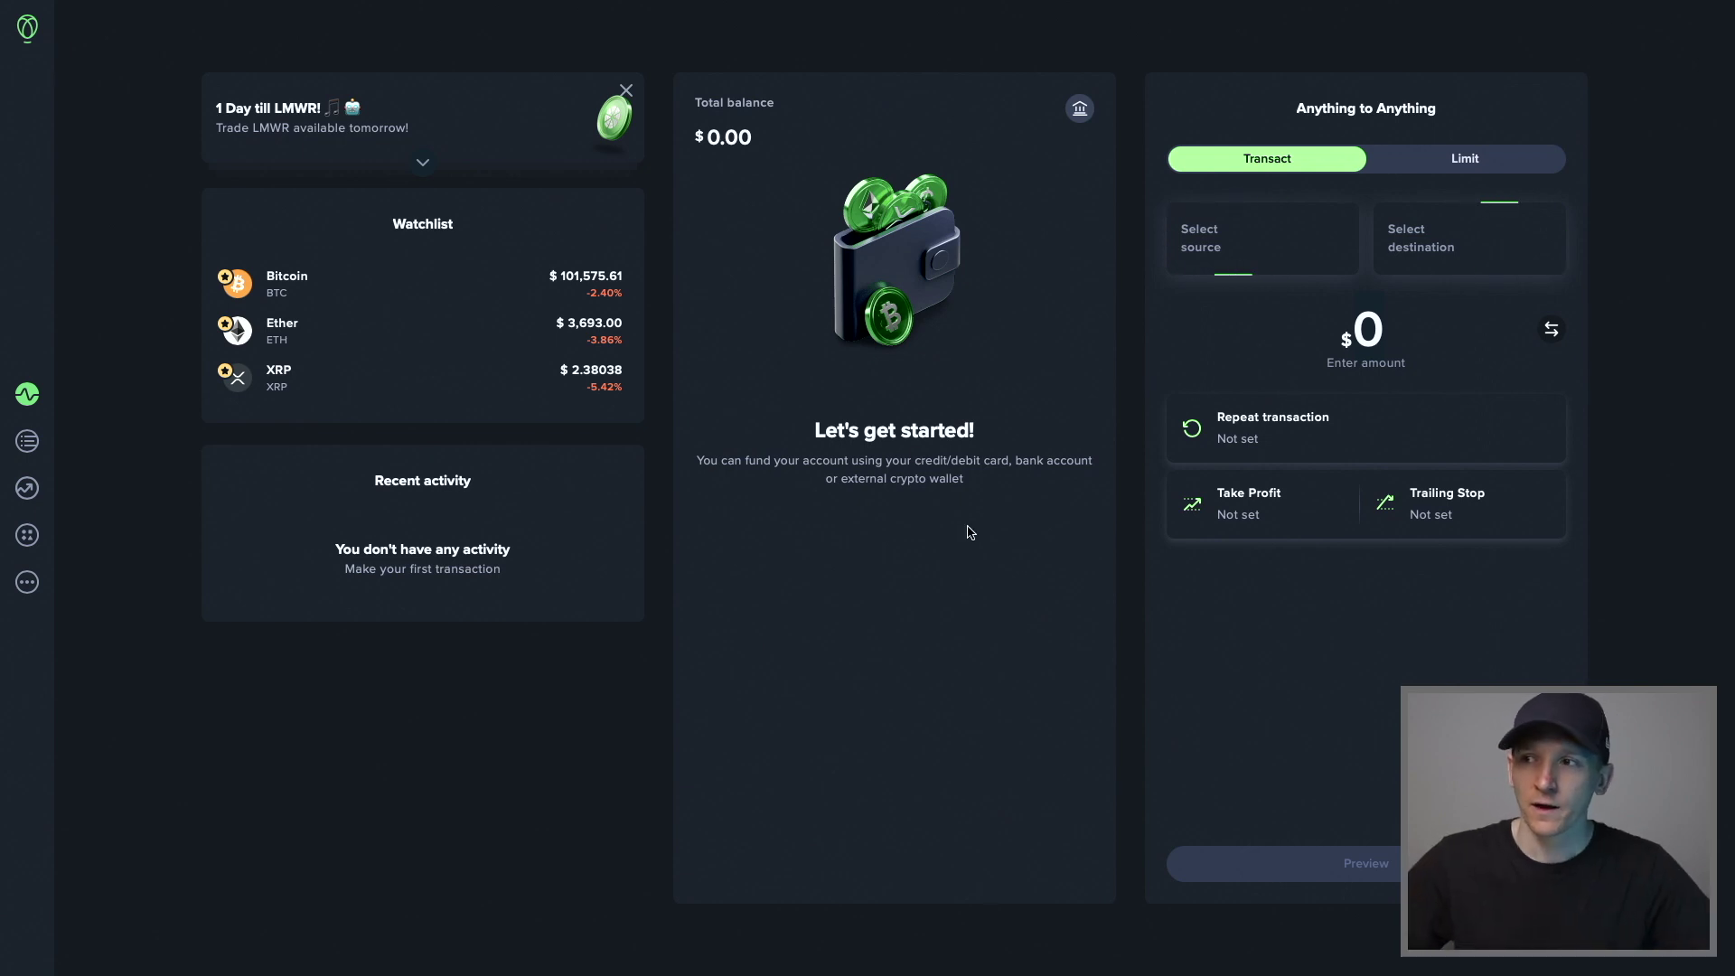
{"action": "left_click_drag", "start_coordinate": [1452, 115], "coordinate": [1292, 109]}
{"action": "left_click", "coordinate": [1314, 104]}
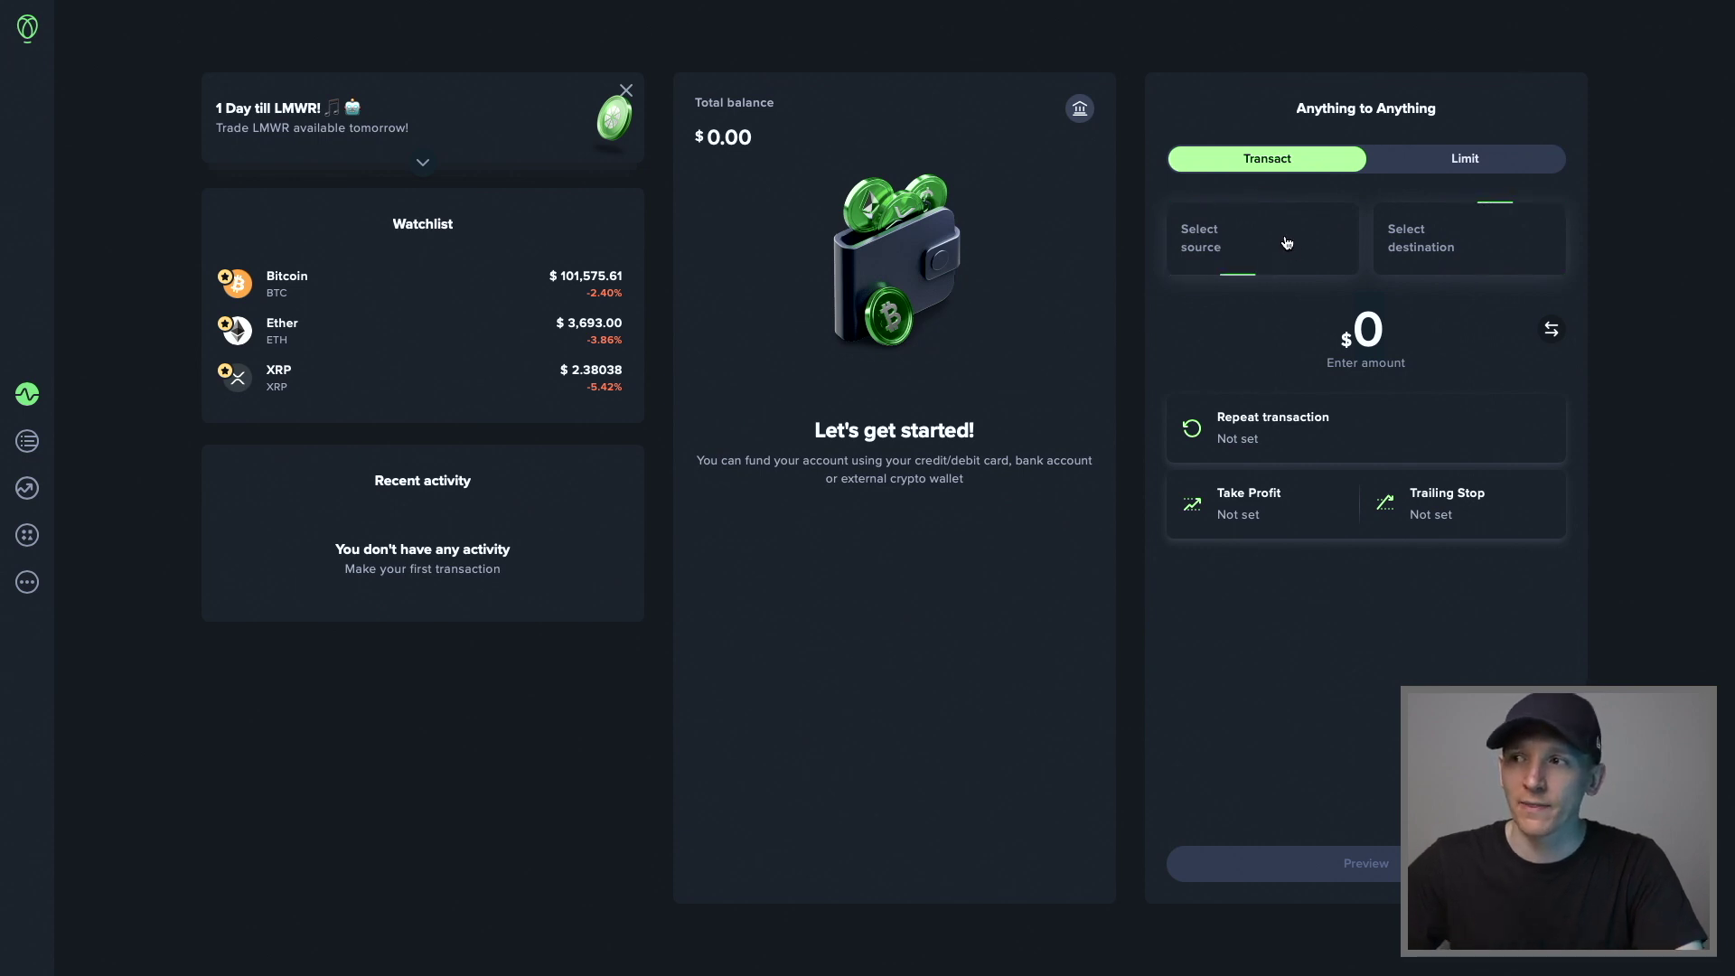
{"action": "left_click", "coordinate": [1207, 252]}
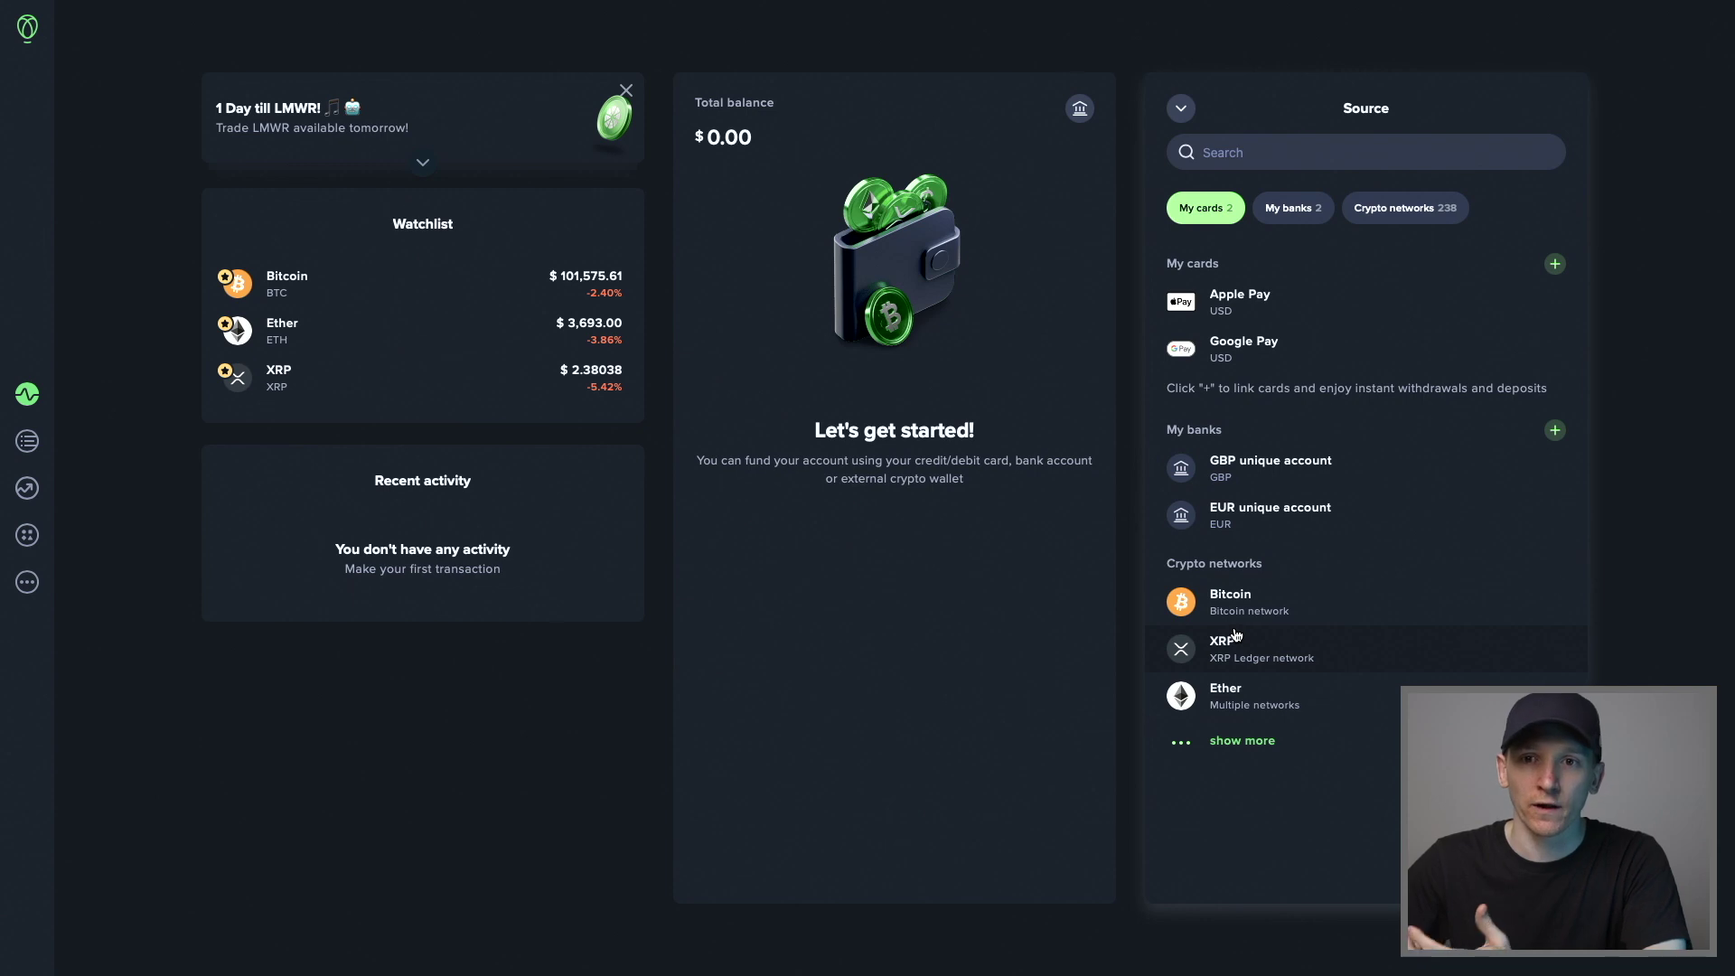
{"action": "left_click", "coordinate": [1241, 741]}
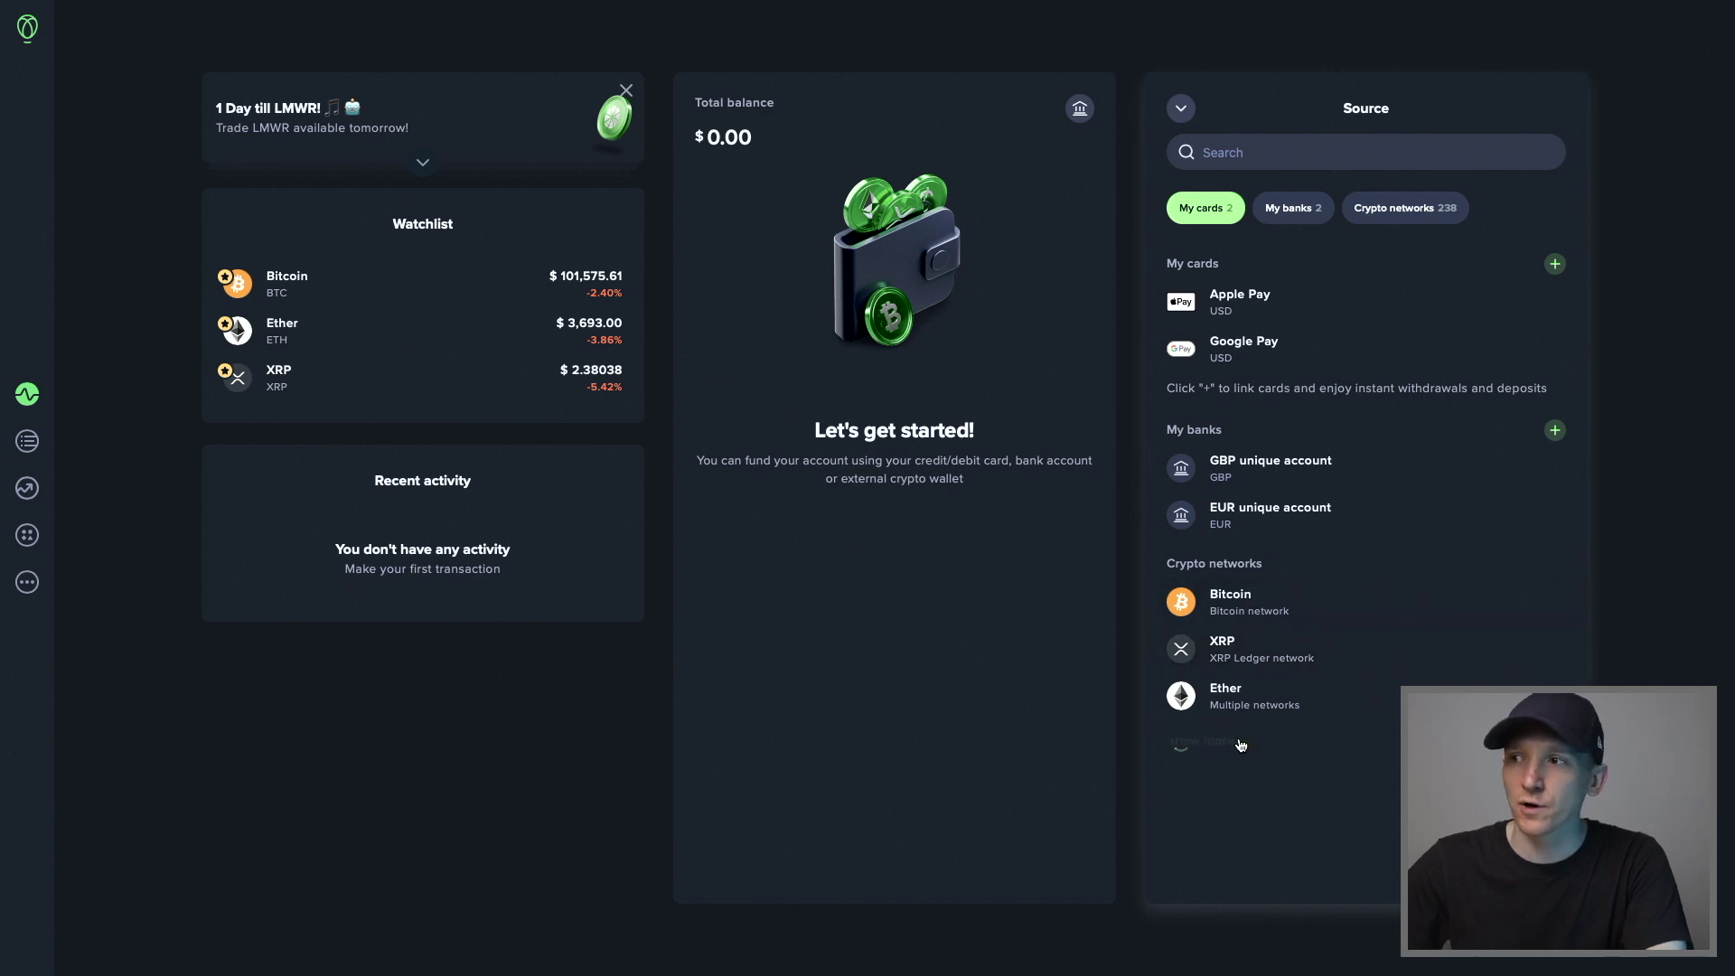
Search the source list for 'usd' and choose USD Tether as the deposit currency
{"action": "scroll", "coordinate": [1241, 743], "scroll_direction": "down", "scroll_amount": 6}
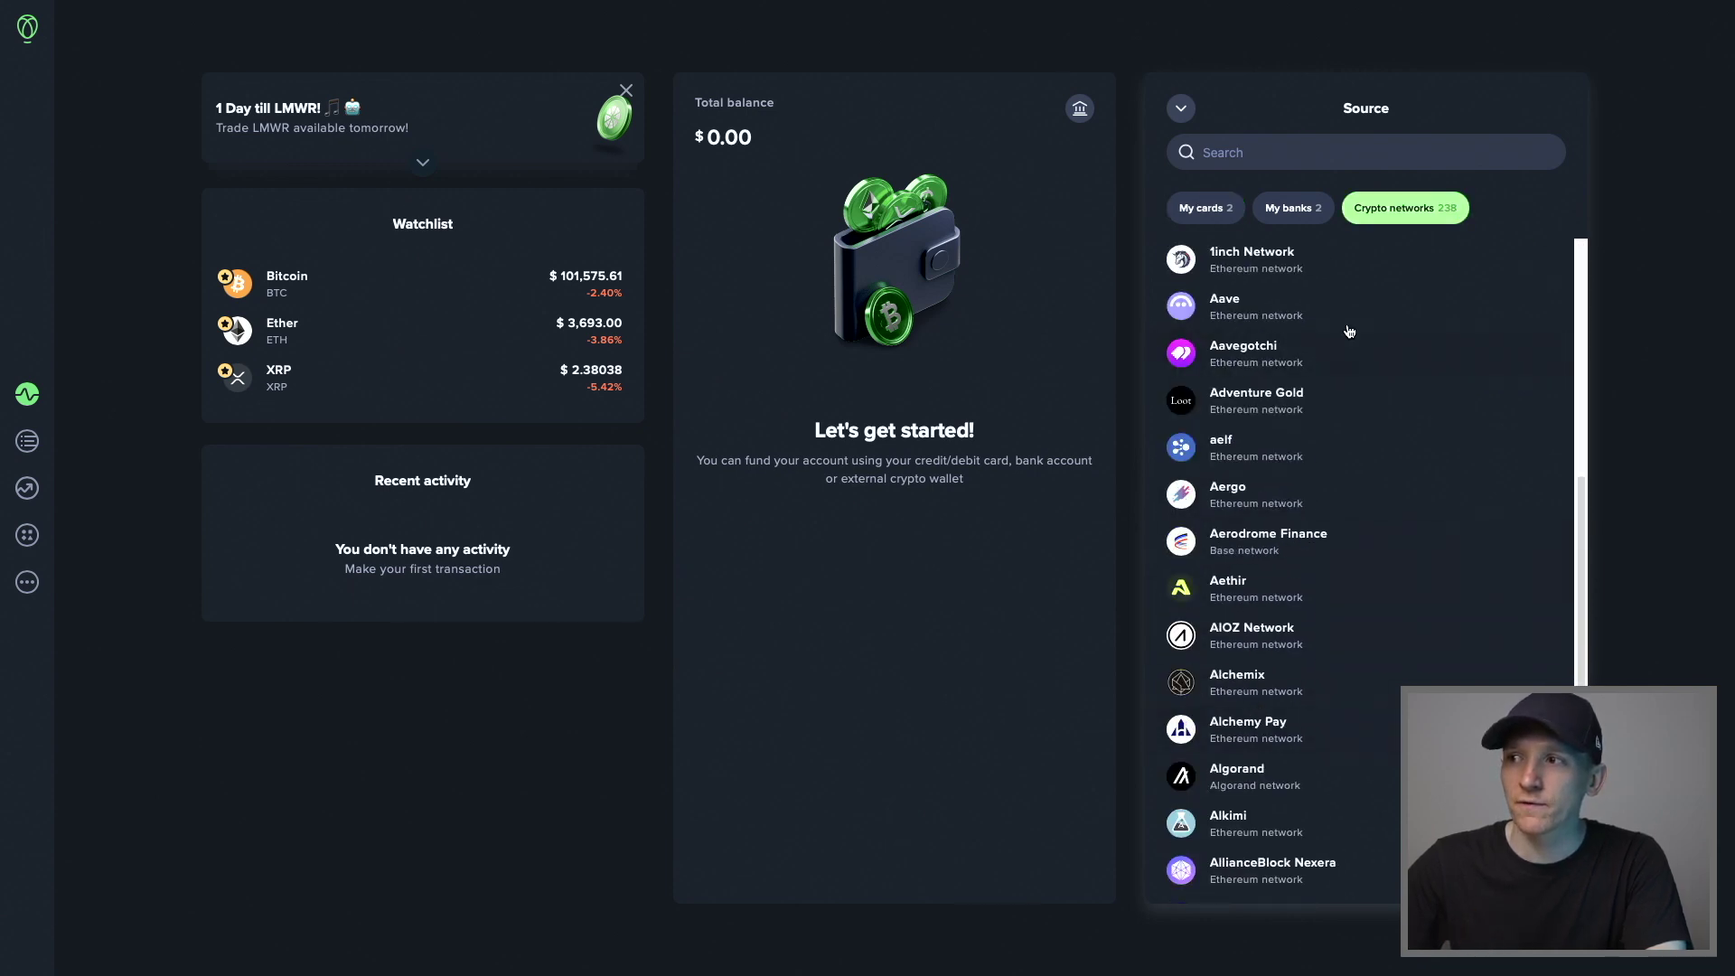
{"action": "scroll", "coordinate": [1336, 393], "scroll_direction": "down", "scroll_amount": 1}
{"action": "left_click", "coordinate": [1355, 151]}
{"action": "type", "text": "us"}
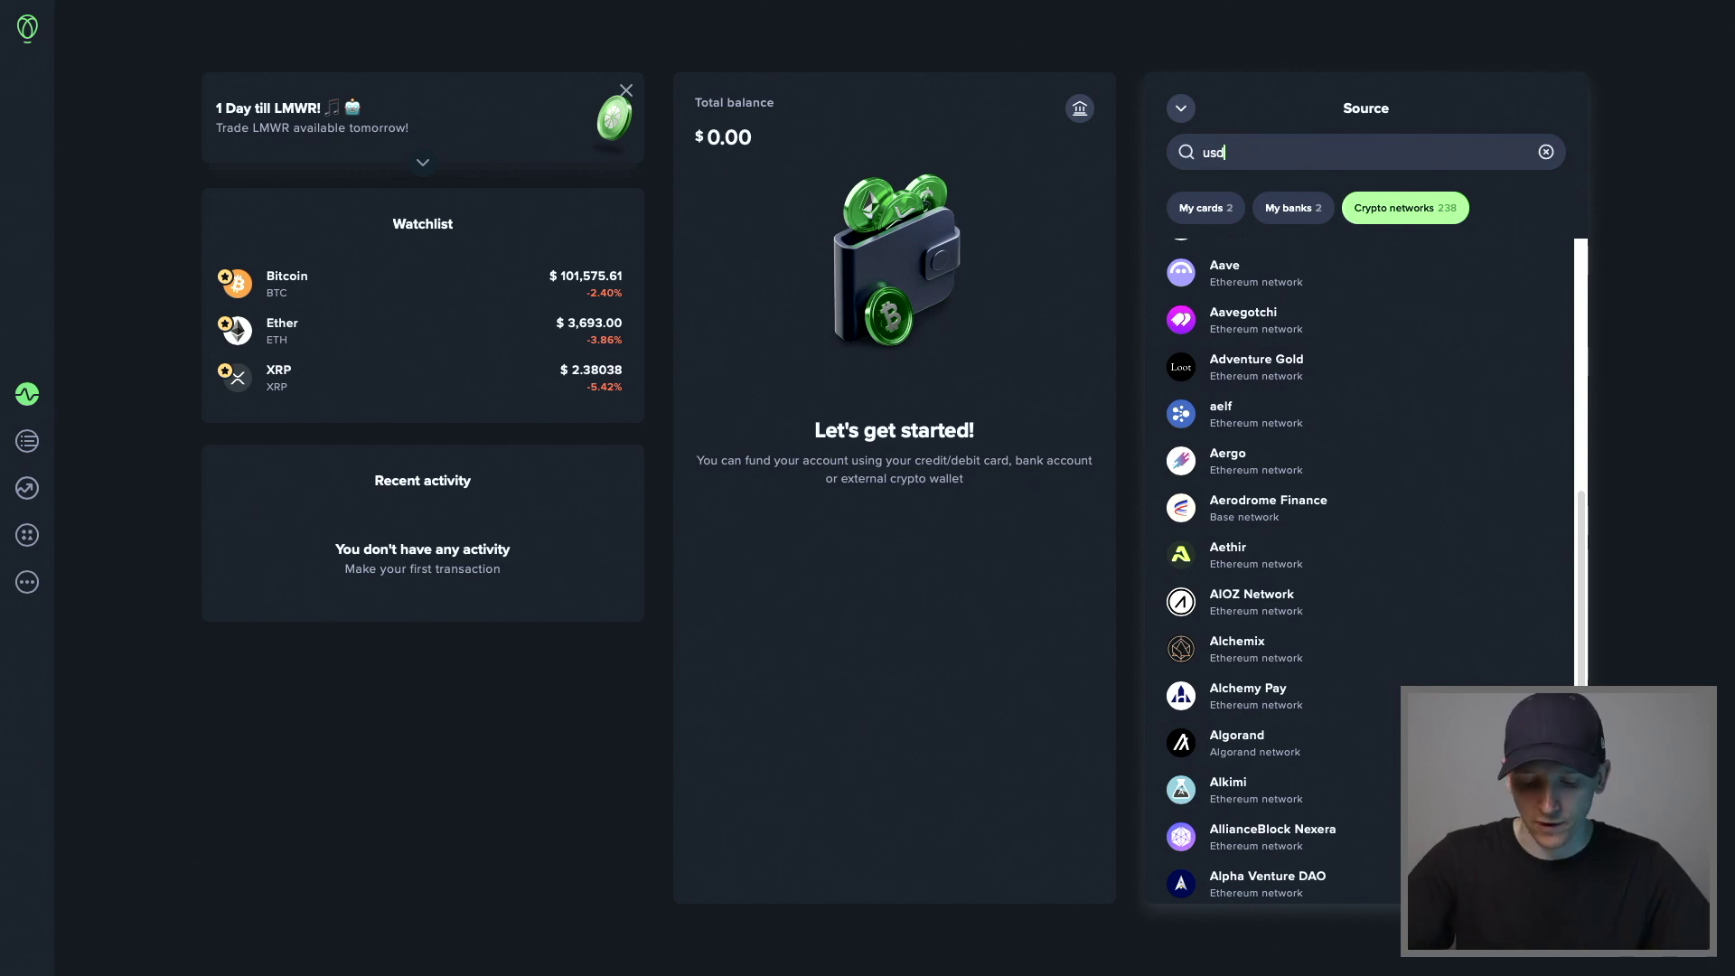
{"action": "type", "text": "d"}
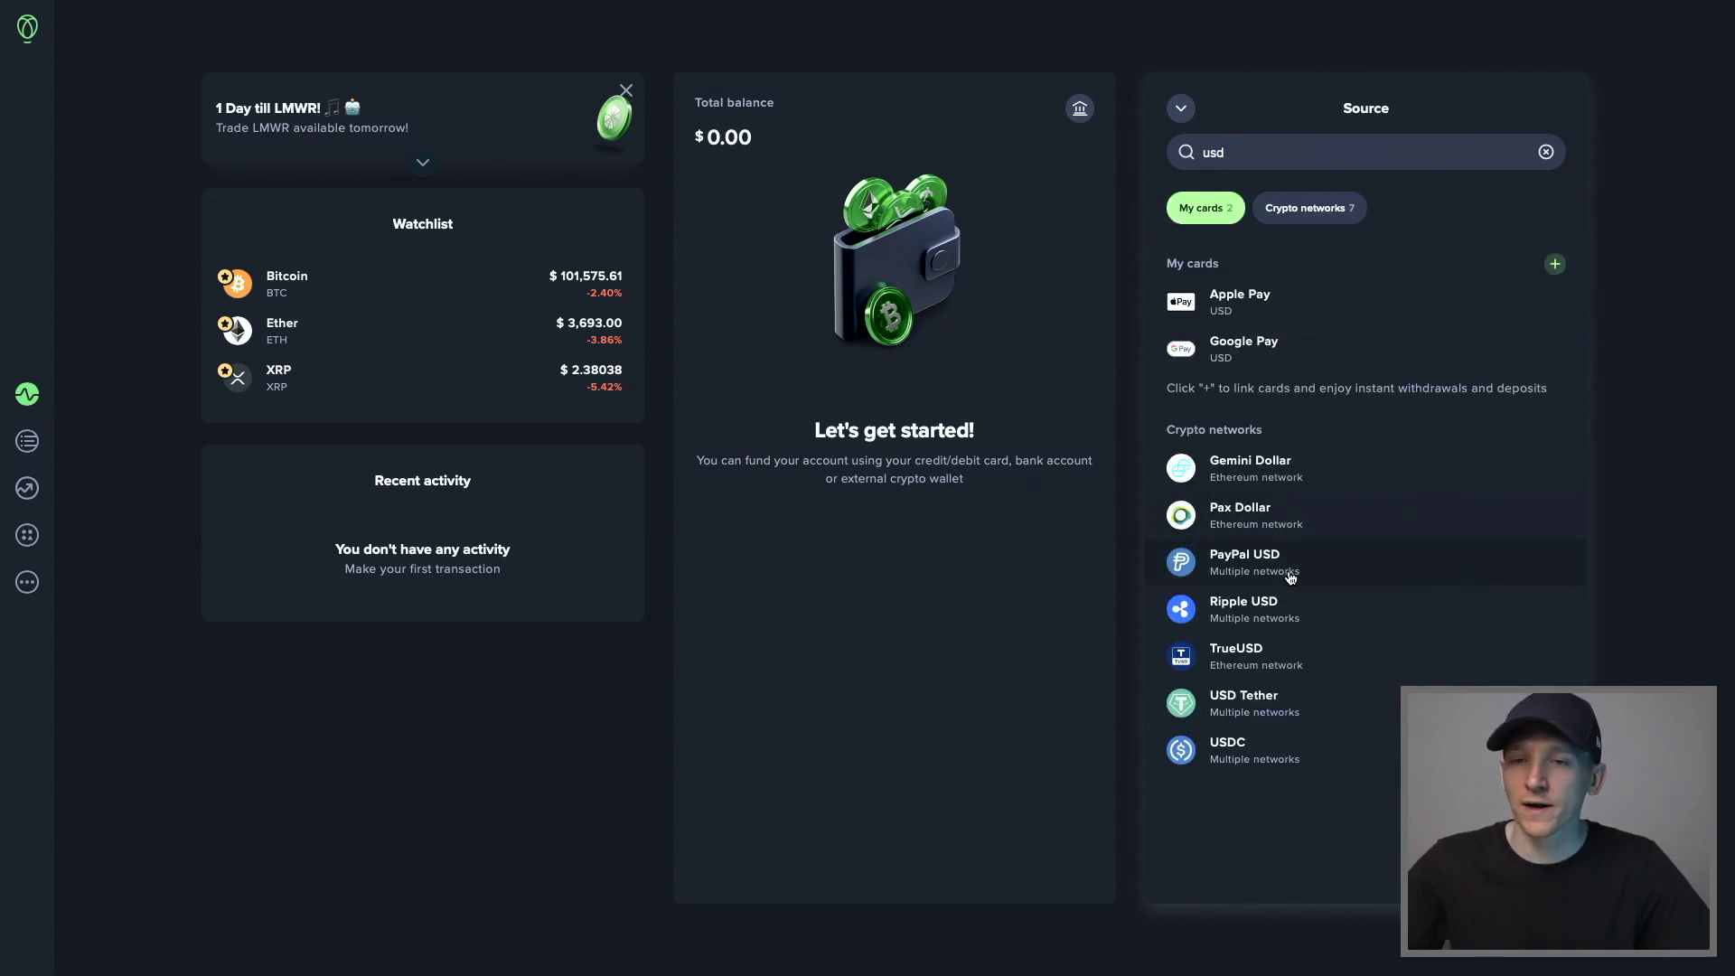
{"action": "key", "text": "BackSpace"}
{"action": "key", "text": "BackSpace"}
{"action": "key", "text": "BackSpace"}
{"action": "type", "text": "btc"}
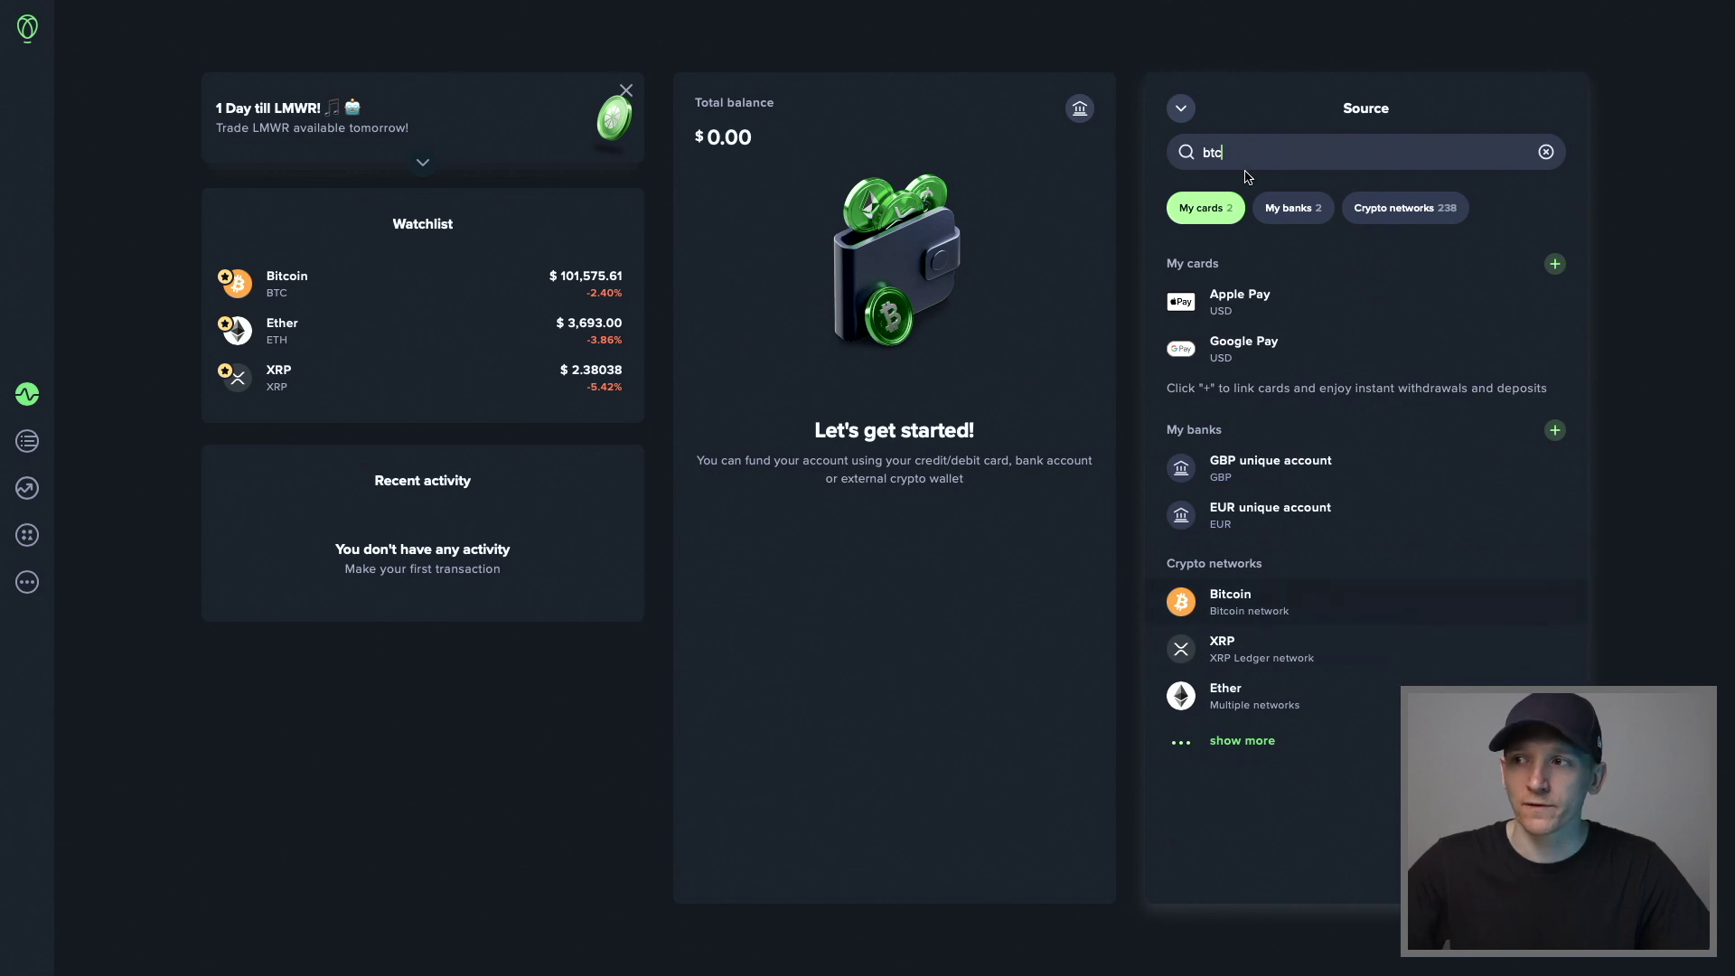
{"action": "key", "text": "BackSpace"}
{"action": "key", "text": "BackSpace"}
{"action": "key", "text": "BackSpace"}
{"action": "type", "text": "usd"}
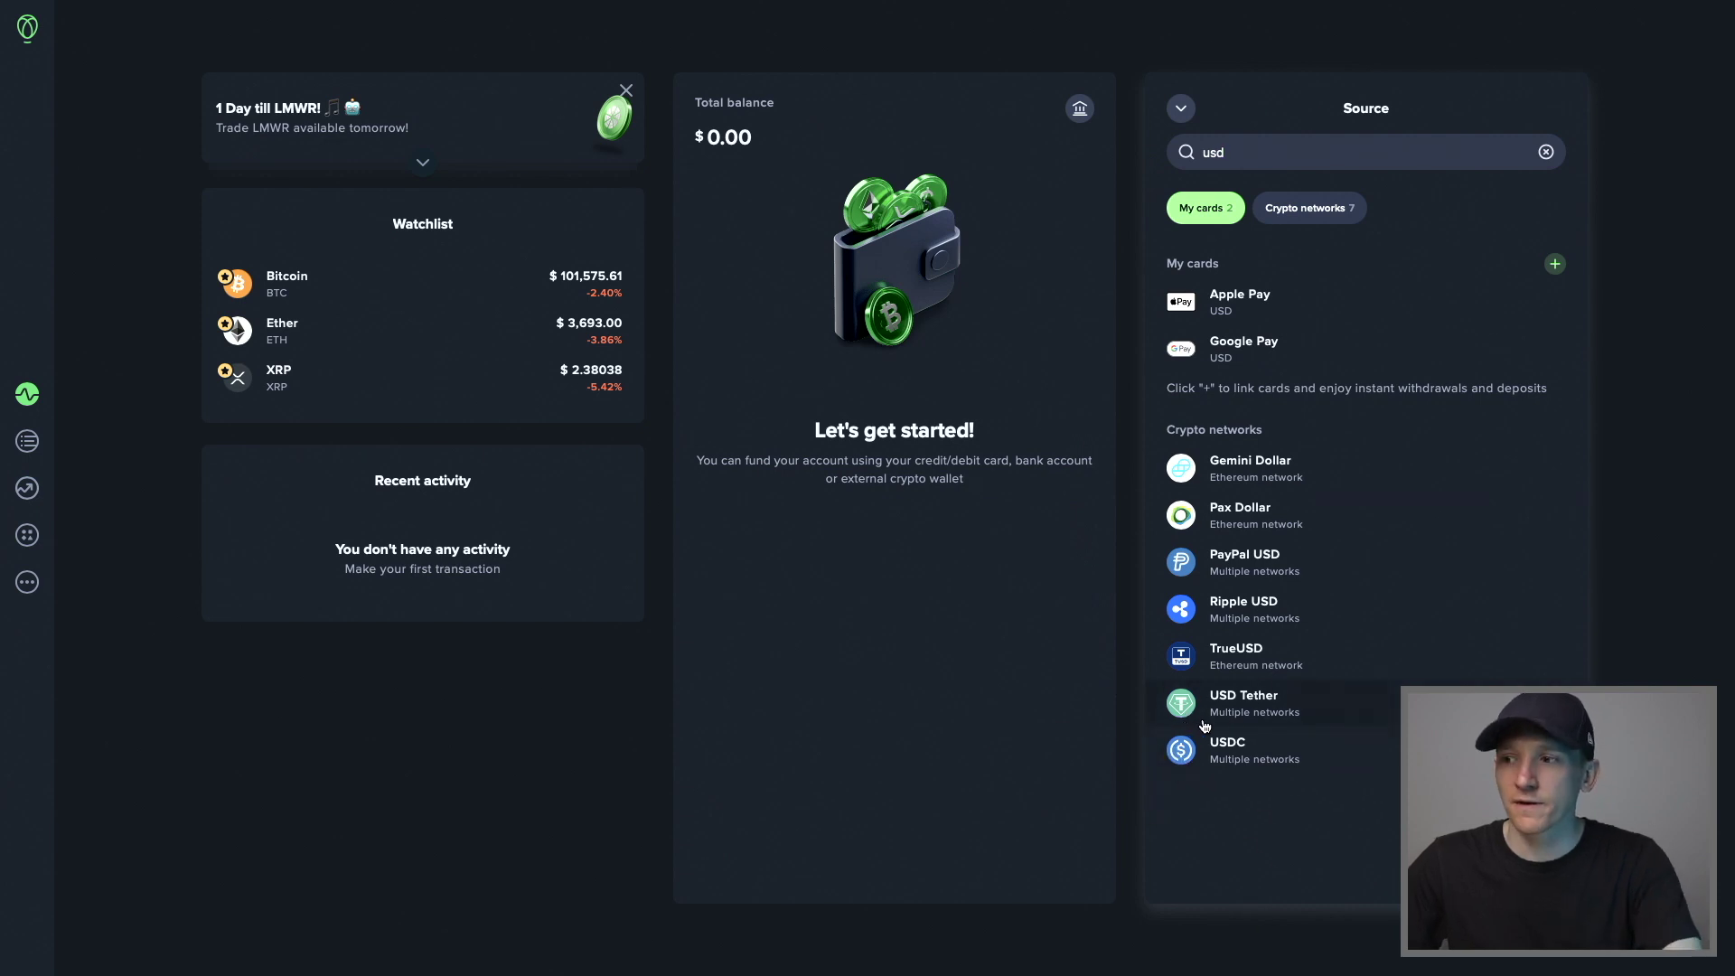
{"action": "left_click", "coordinate": [1234, 704]}
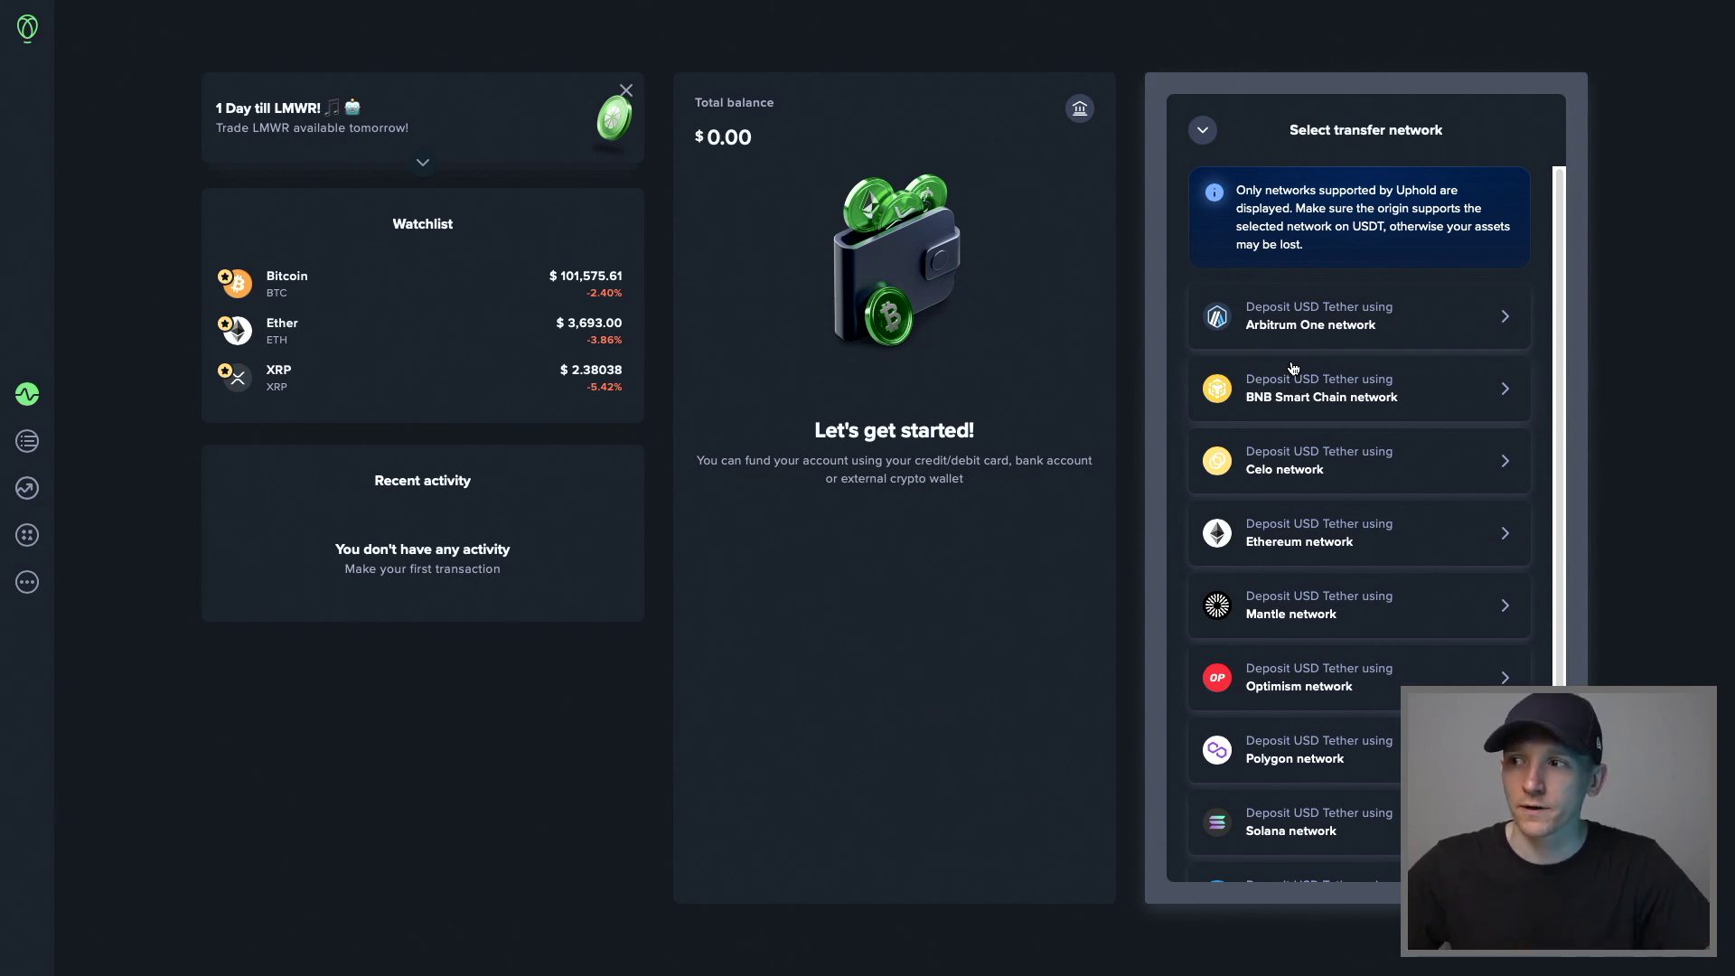
Choose to deposit USD Tether over the Optimism network
{"action": "left_click", "coordinate": [1283, 687]}
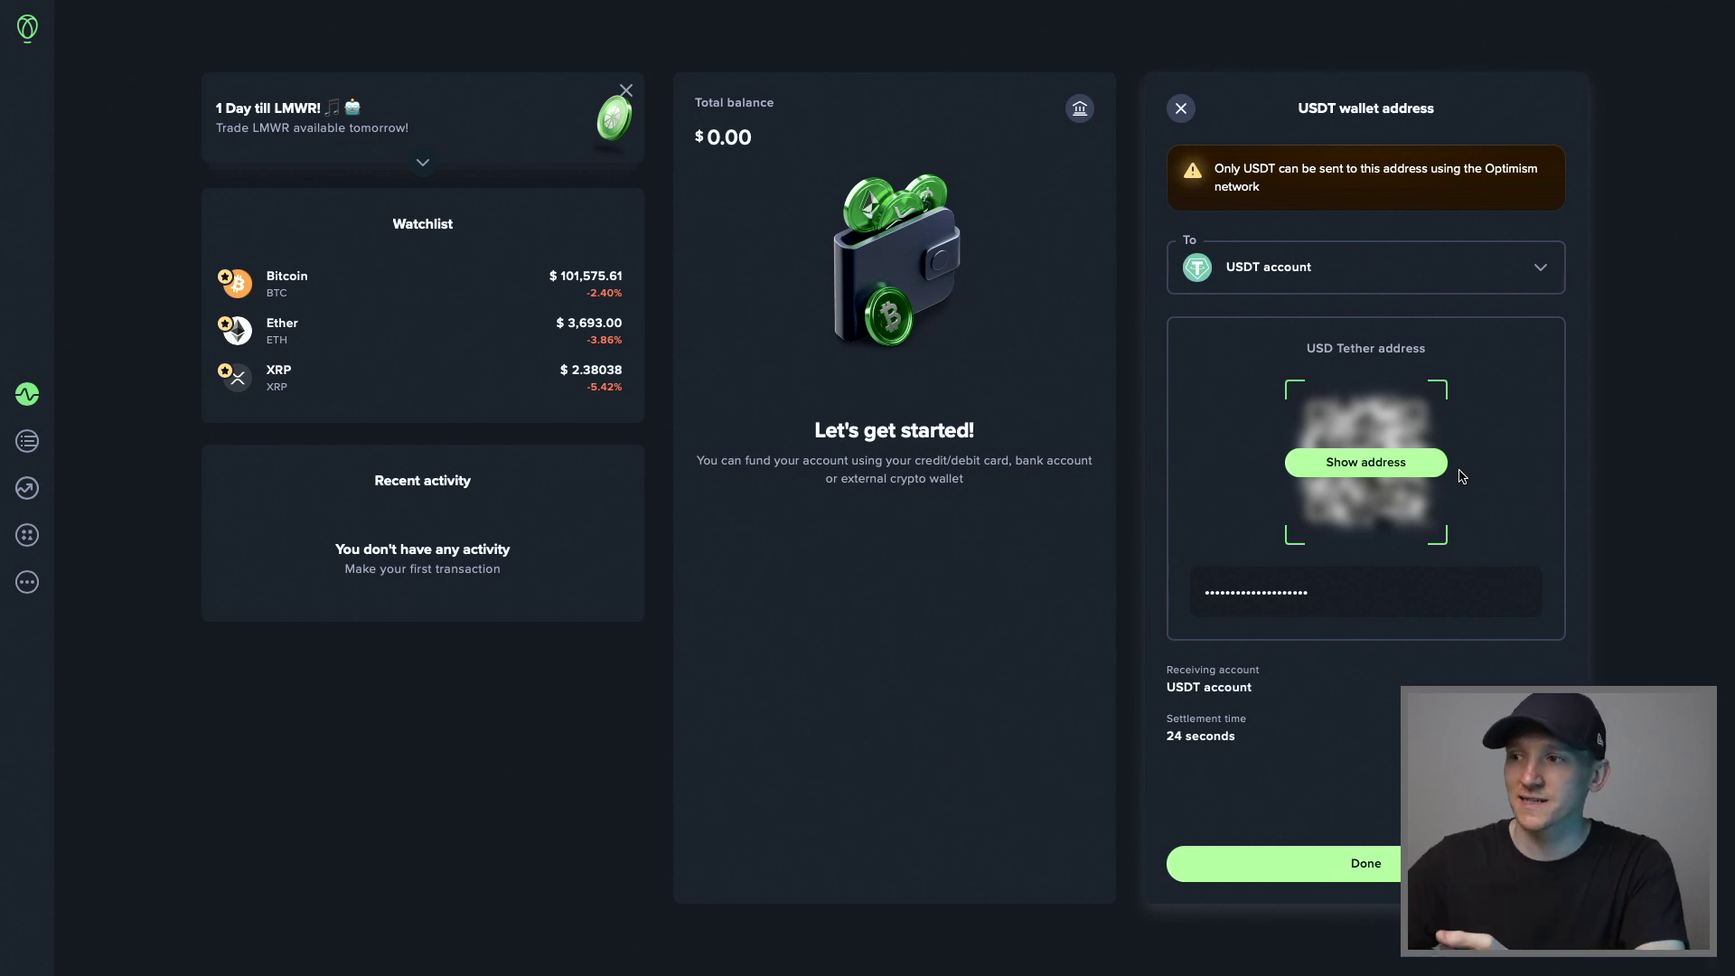
Reveal the USDT deposit address and acknowledge the Optimism-only deposit warning
{"action": "left_click", "coordinate": [1333, 480]}
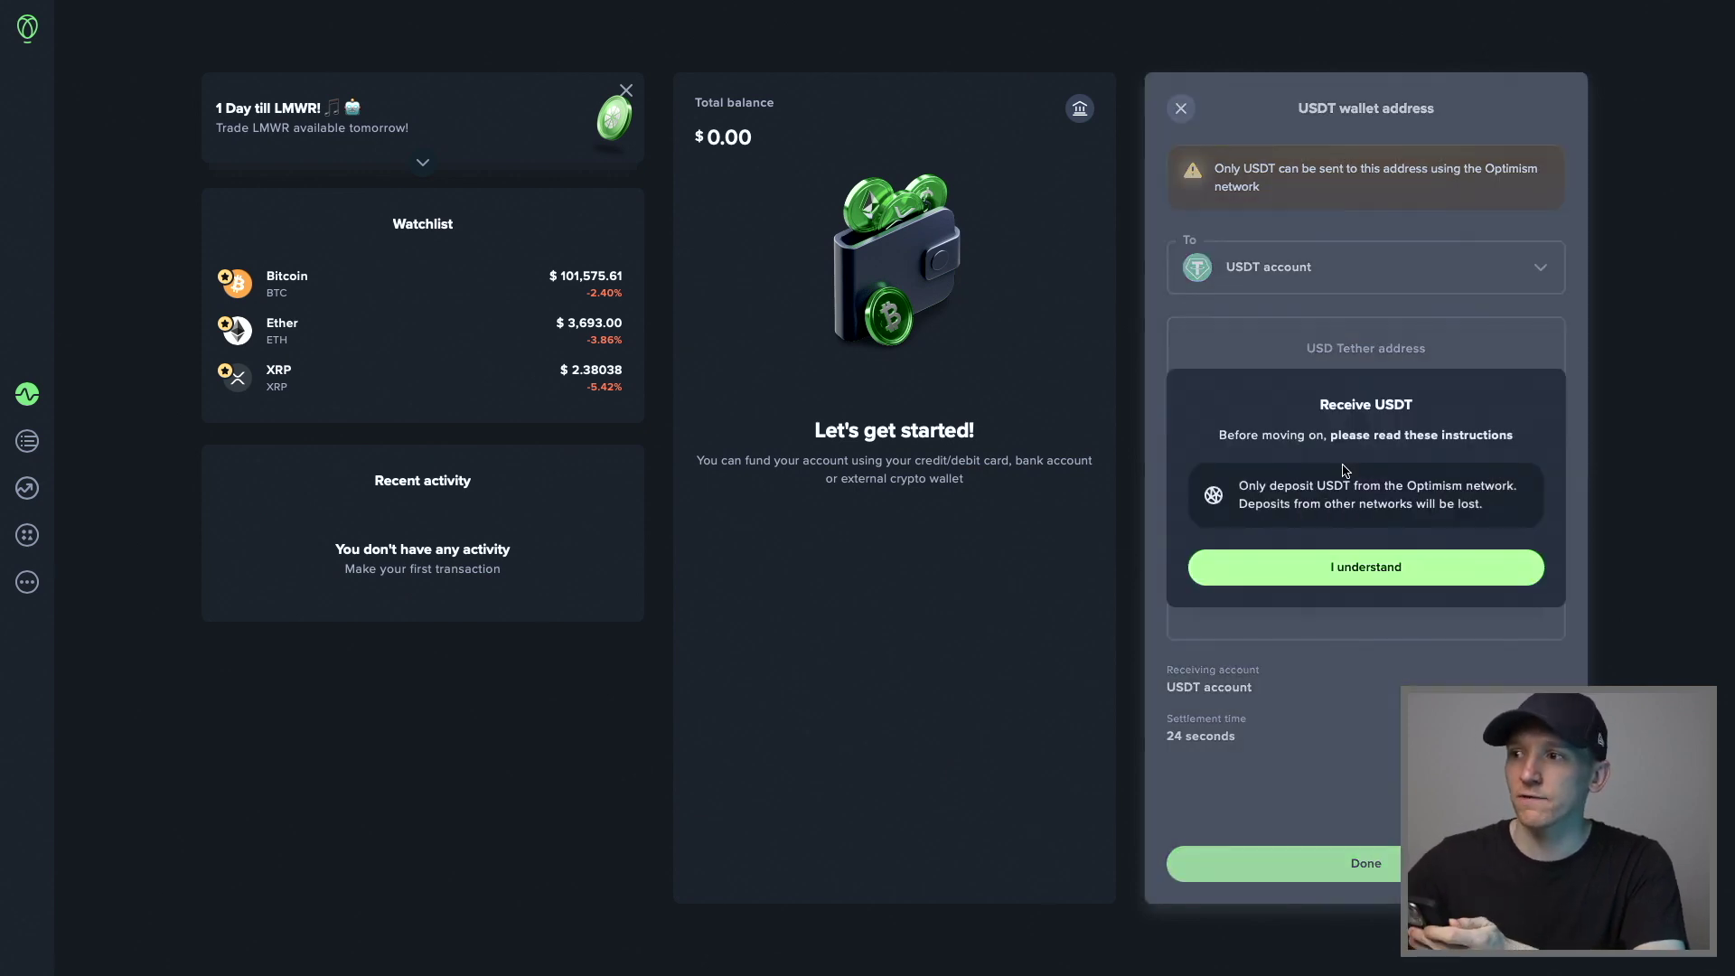
{"action": "left_click", "coordinate": [1341, 566]}
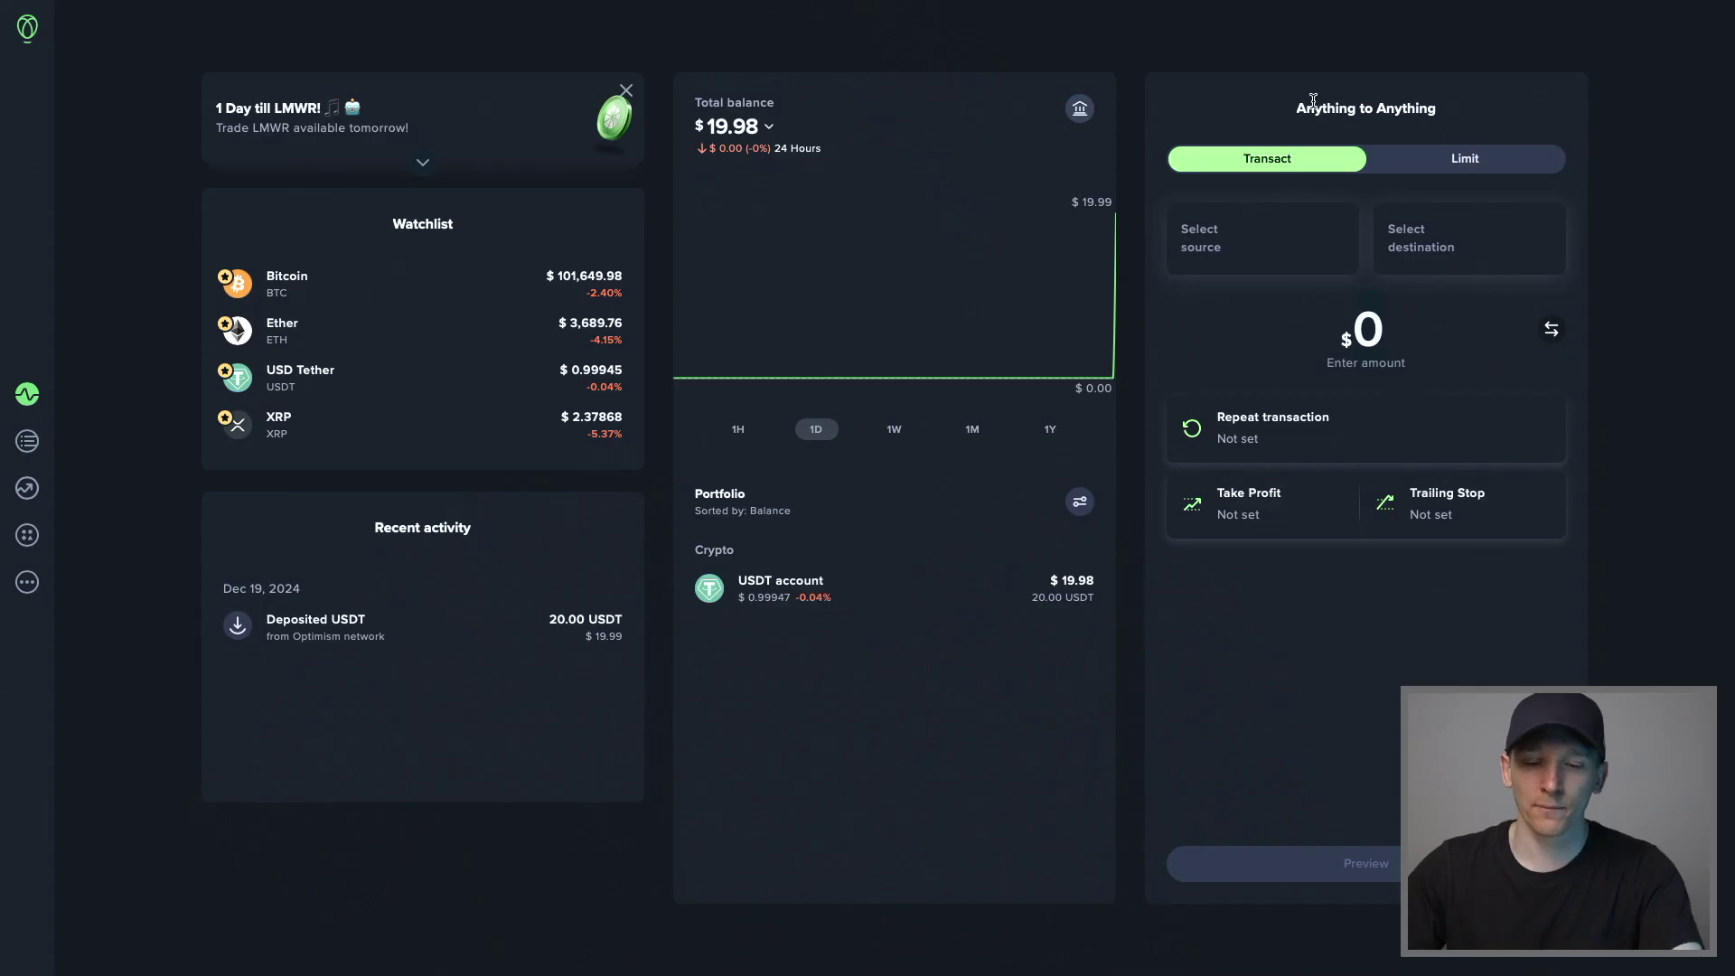
Highlight the Anything to Anything heading after the 20.00 USDT deposit arrives
{"action": "left_click_drag", "start_coordinate": [1294, 107], "coordinate": [1435, 103]}
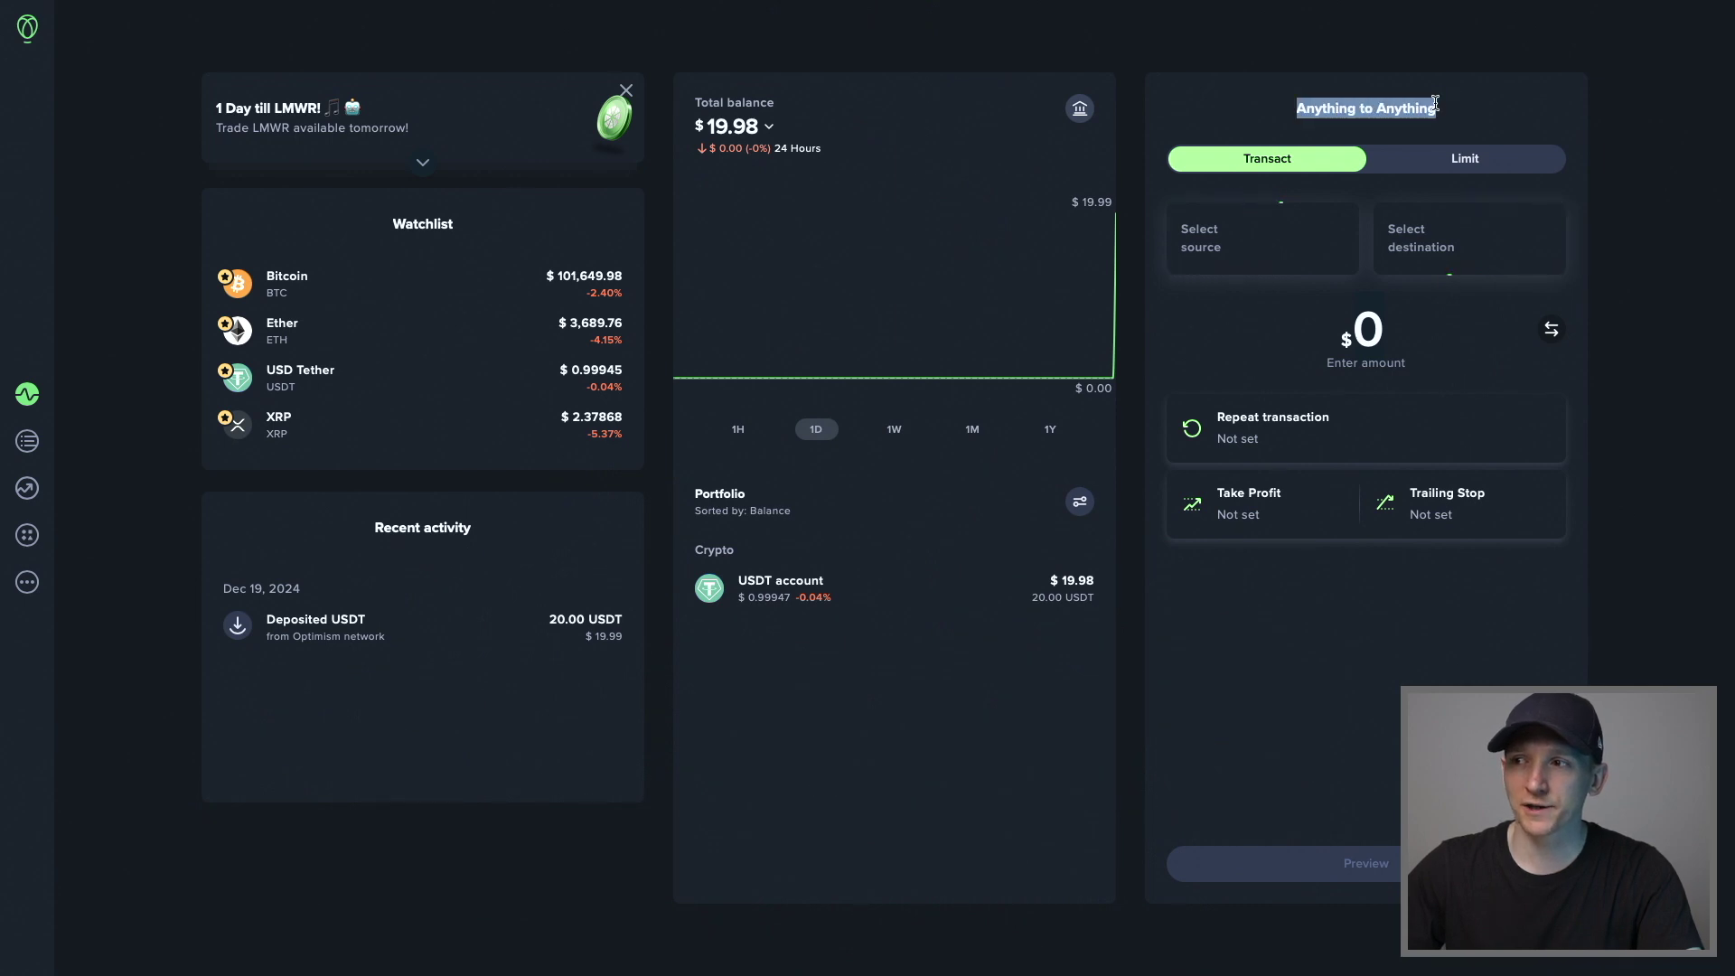
Set the trade source to the USDT account and the destination to Bitcoin
{"action": "left_click", "coordinate": [1213, 252]}
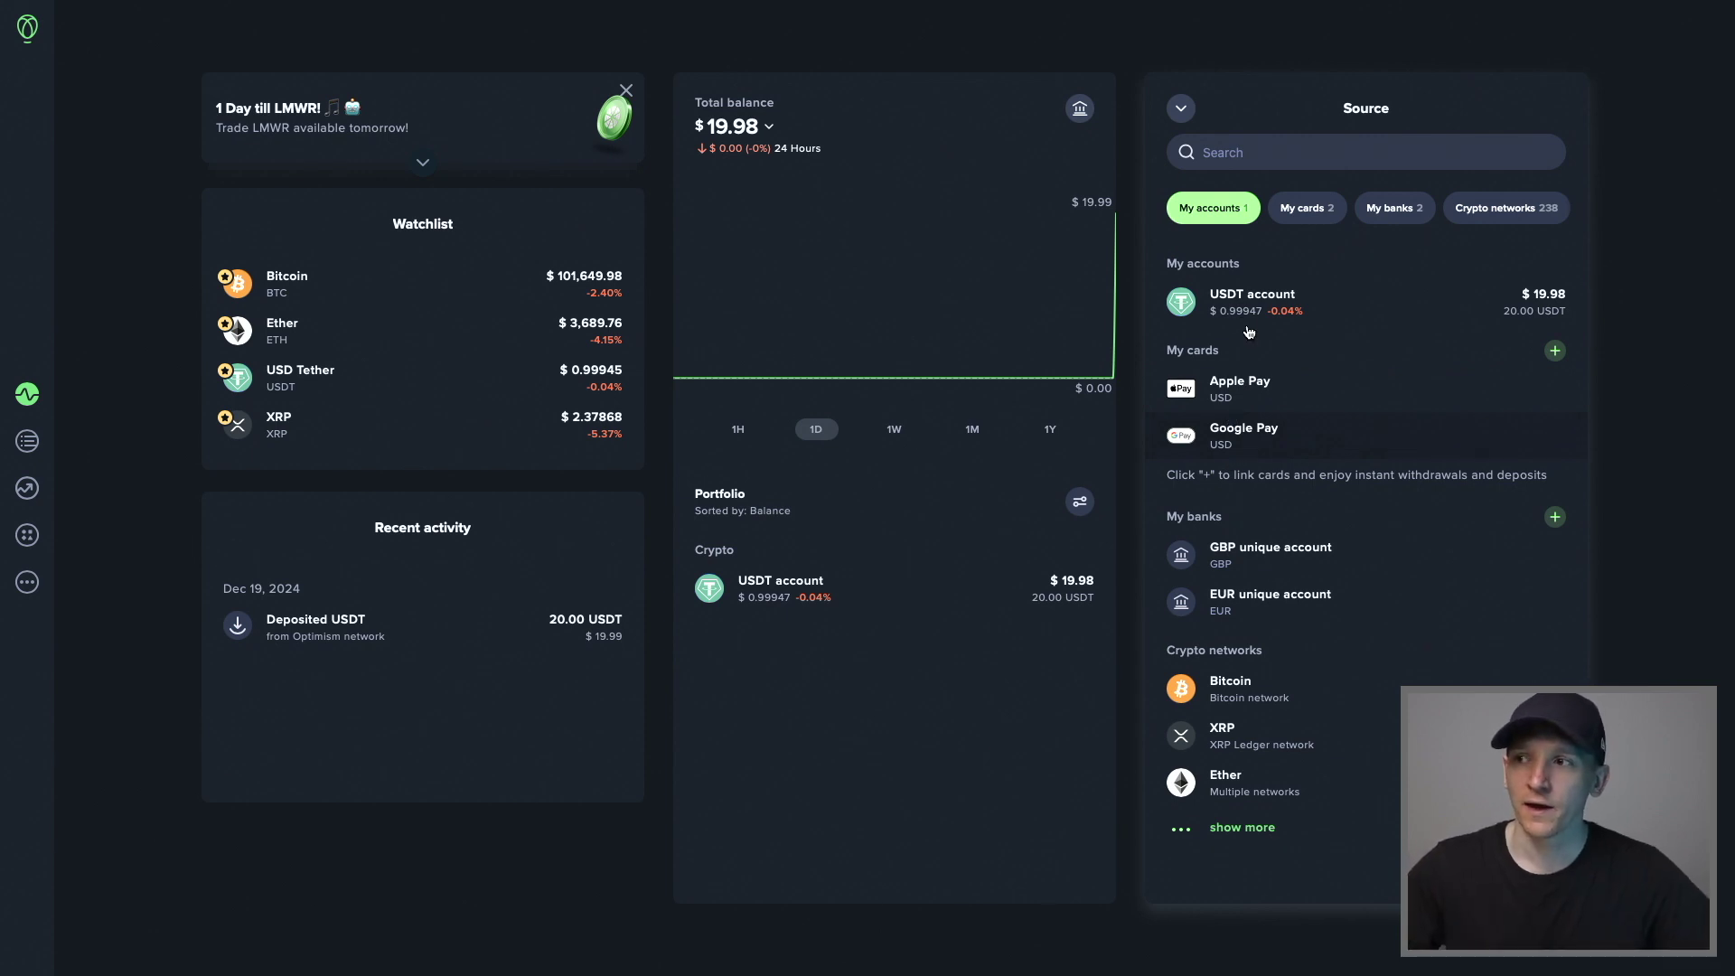
{"action": "left_click", "coordinate": [1235, 306]}
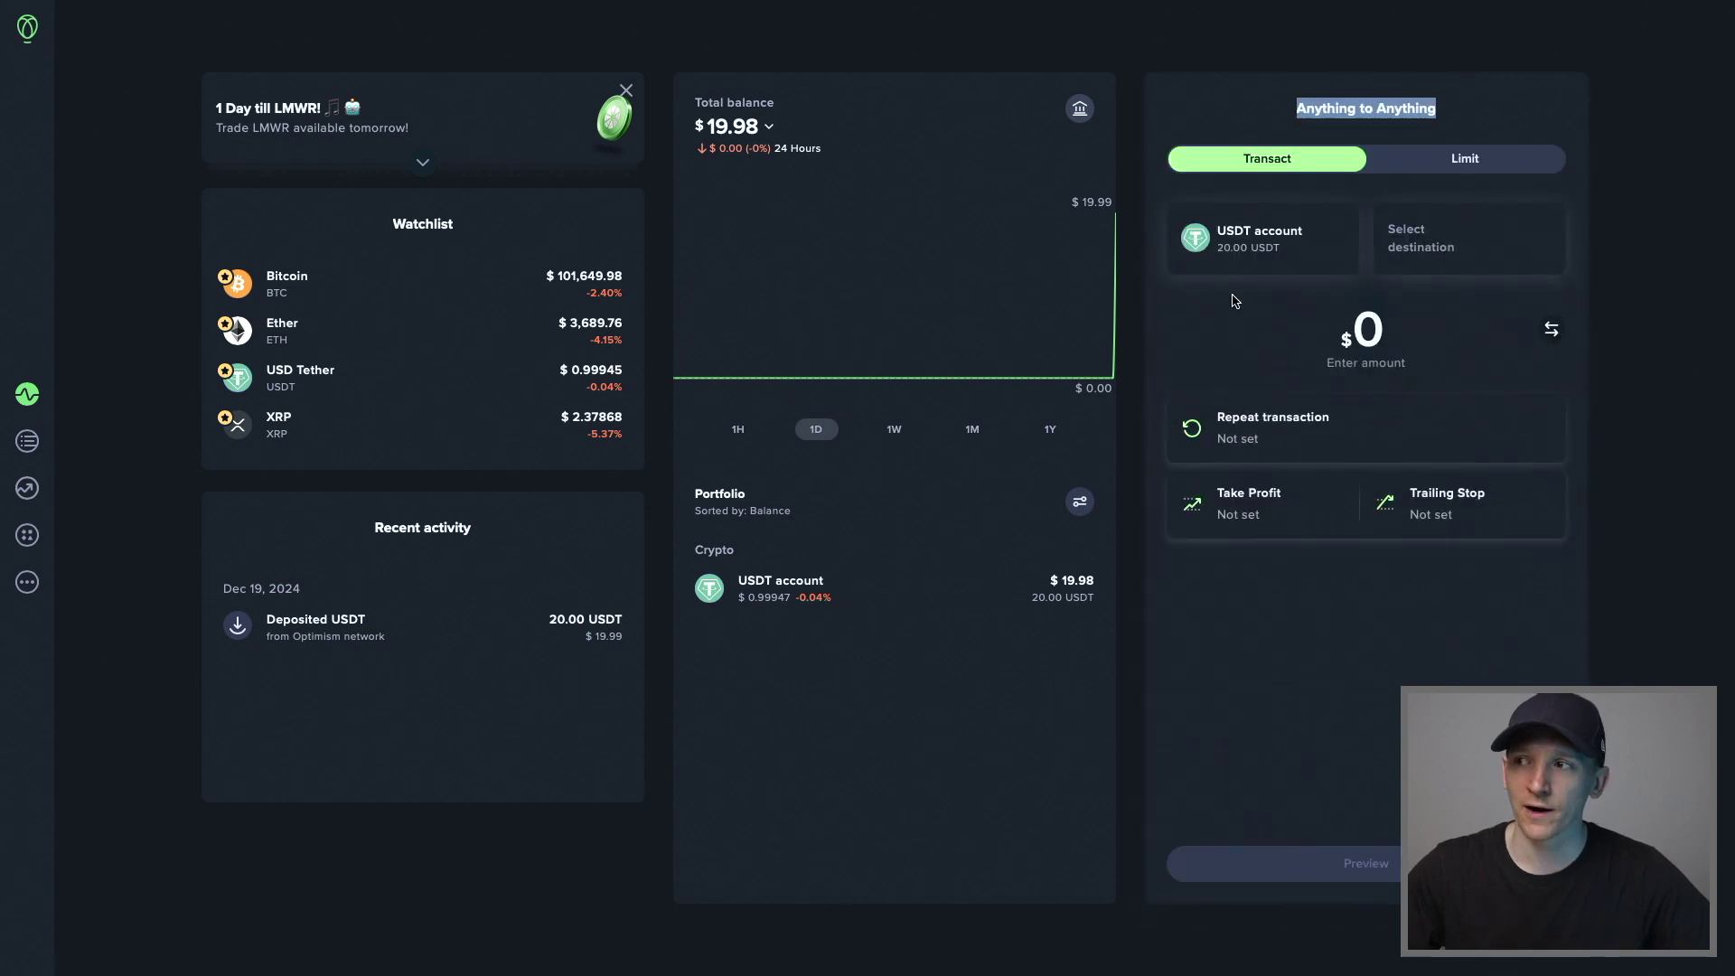
{"action": "left_click", "coordinate": [1429, 255]}
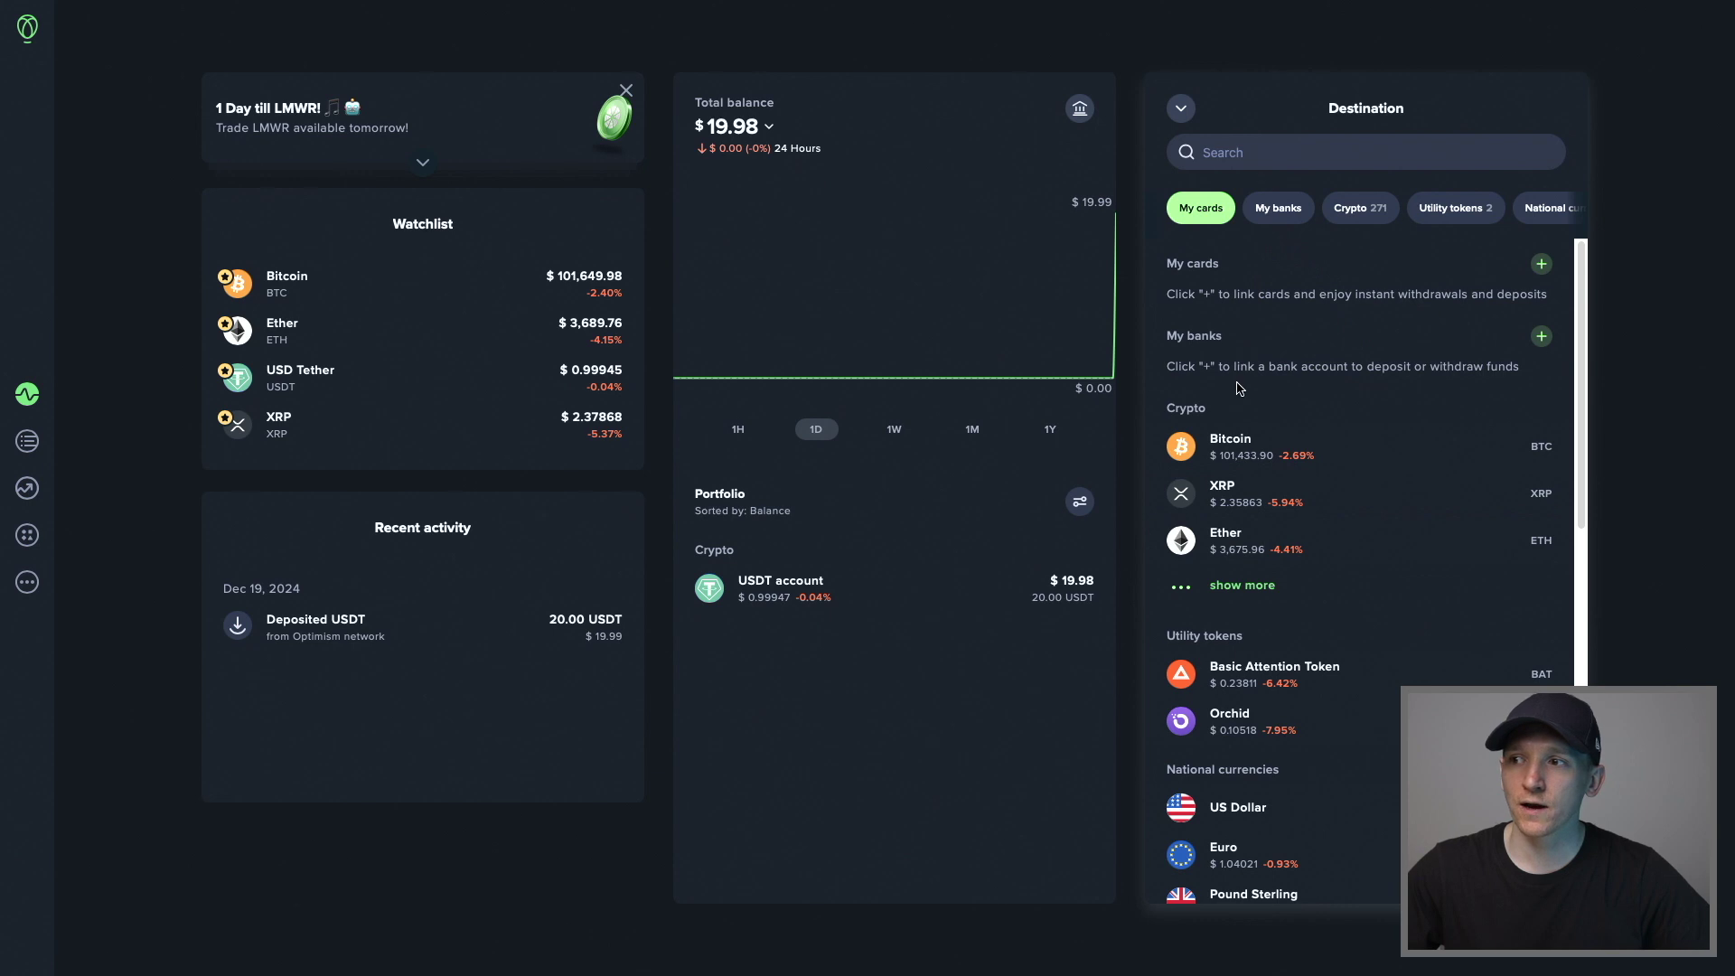
{"action": "left_click", "coordinate": [1356, 210]}
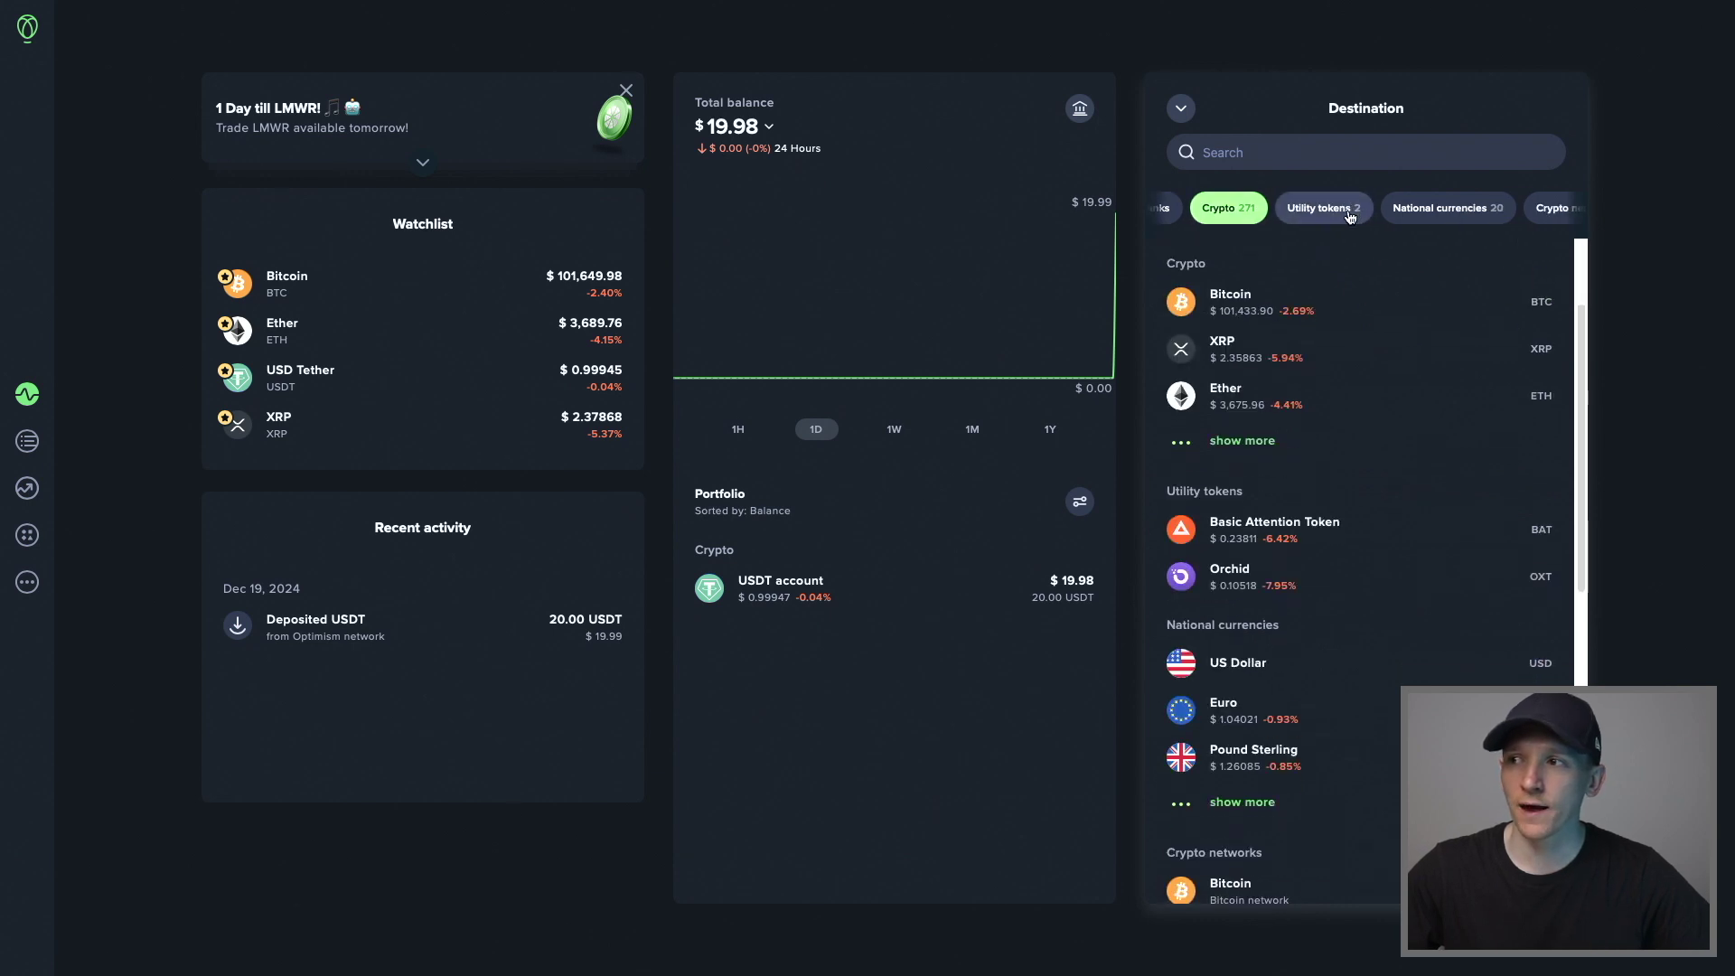
{"action": "left_click", "coordinate": [1345, 213]}
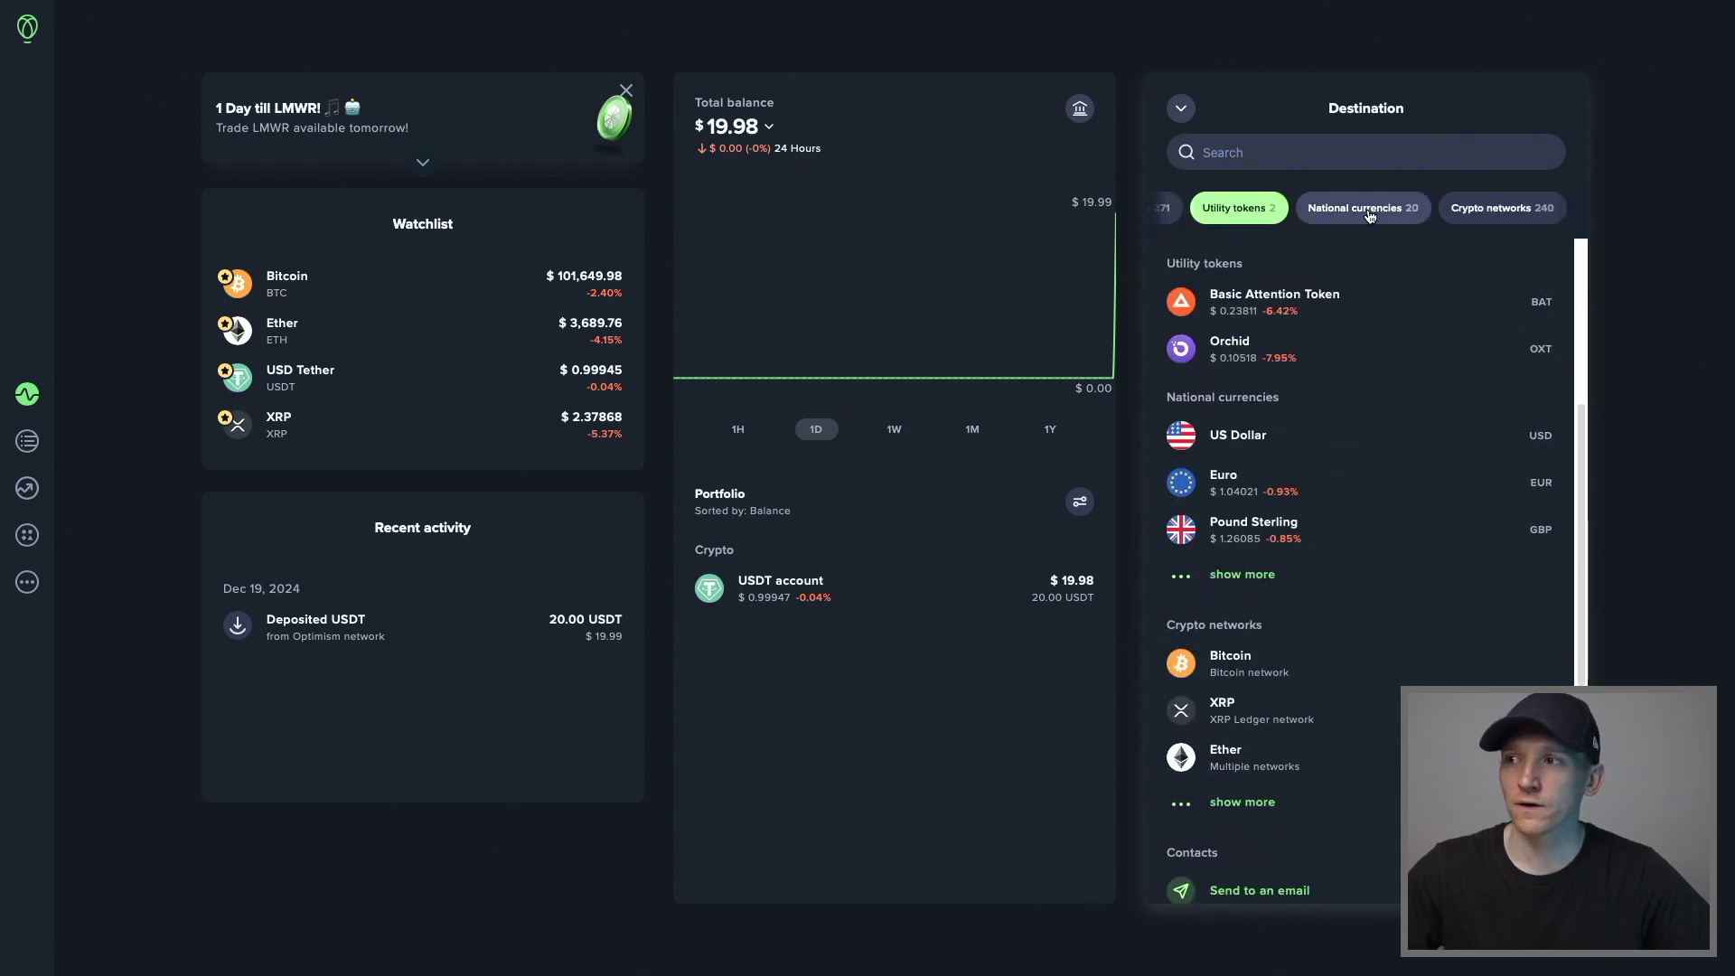
{"action": "left_click", "coordinate": [1370, 213]}
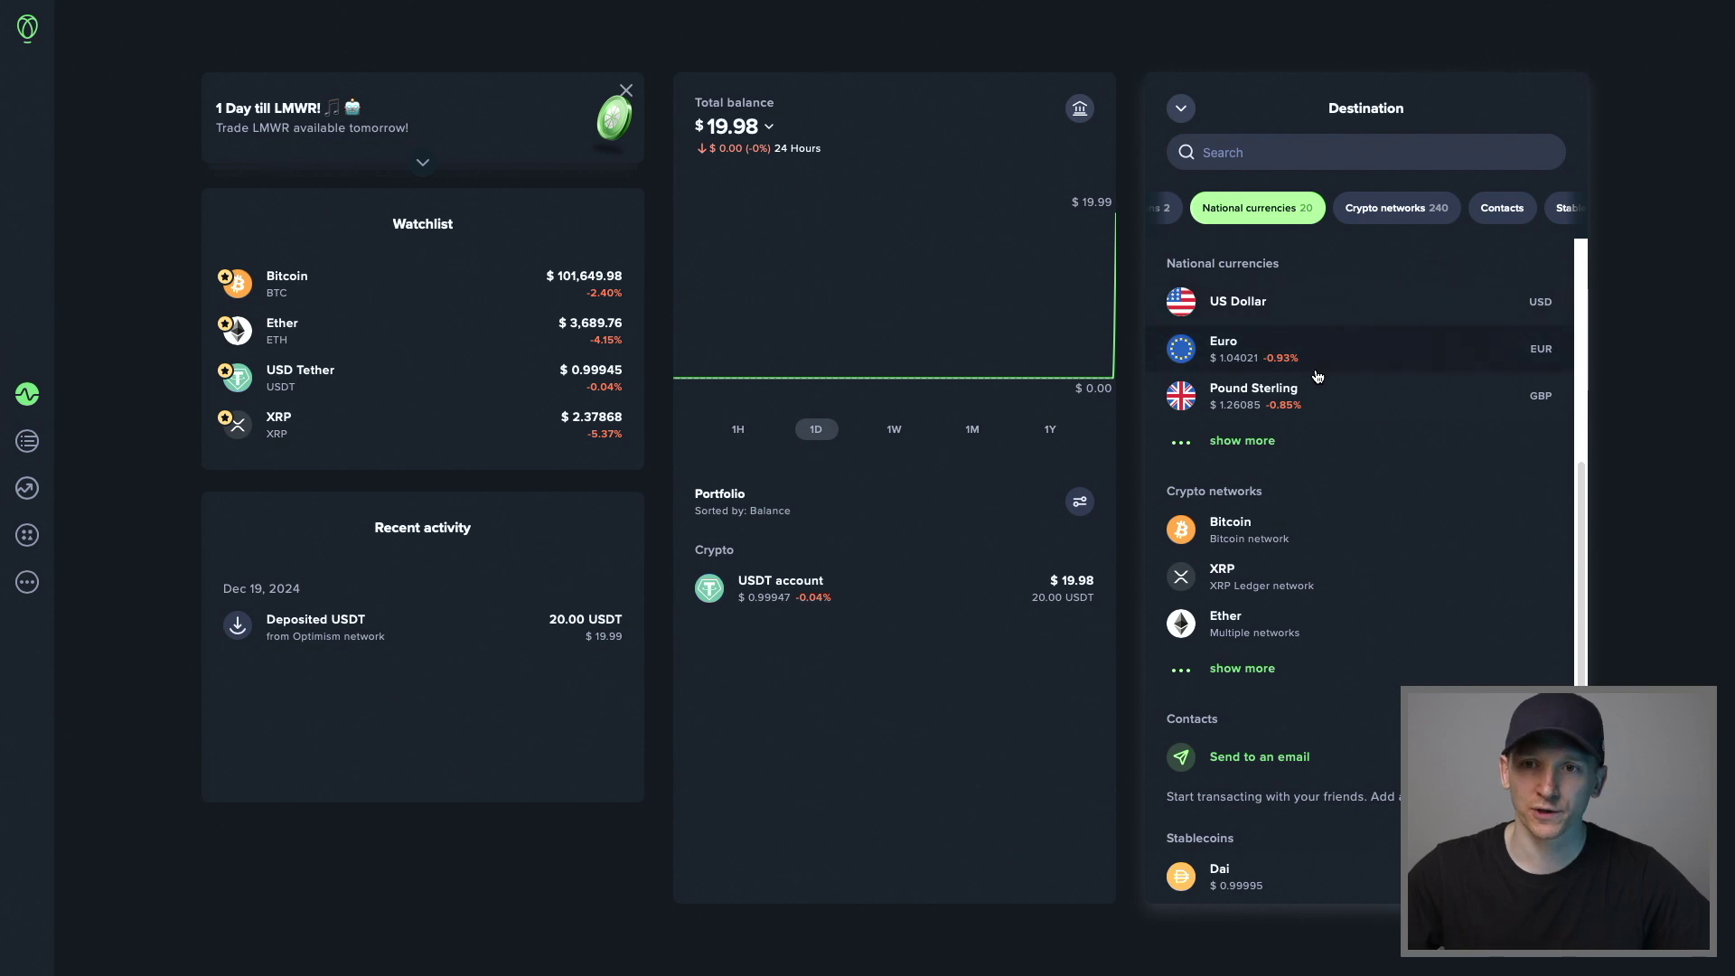
{"action": "scroll", "coordinate": [1250, 443], "scroll_direction": "up", "scroll_amount": 5}
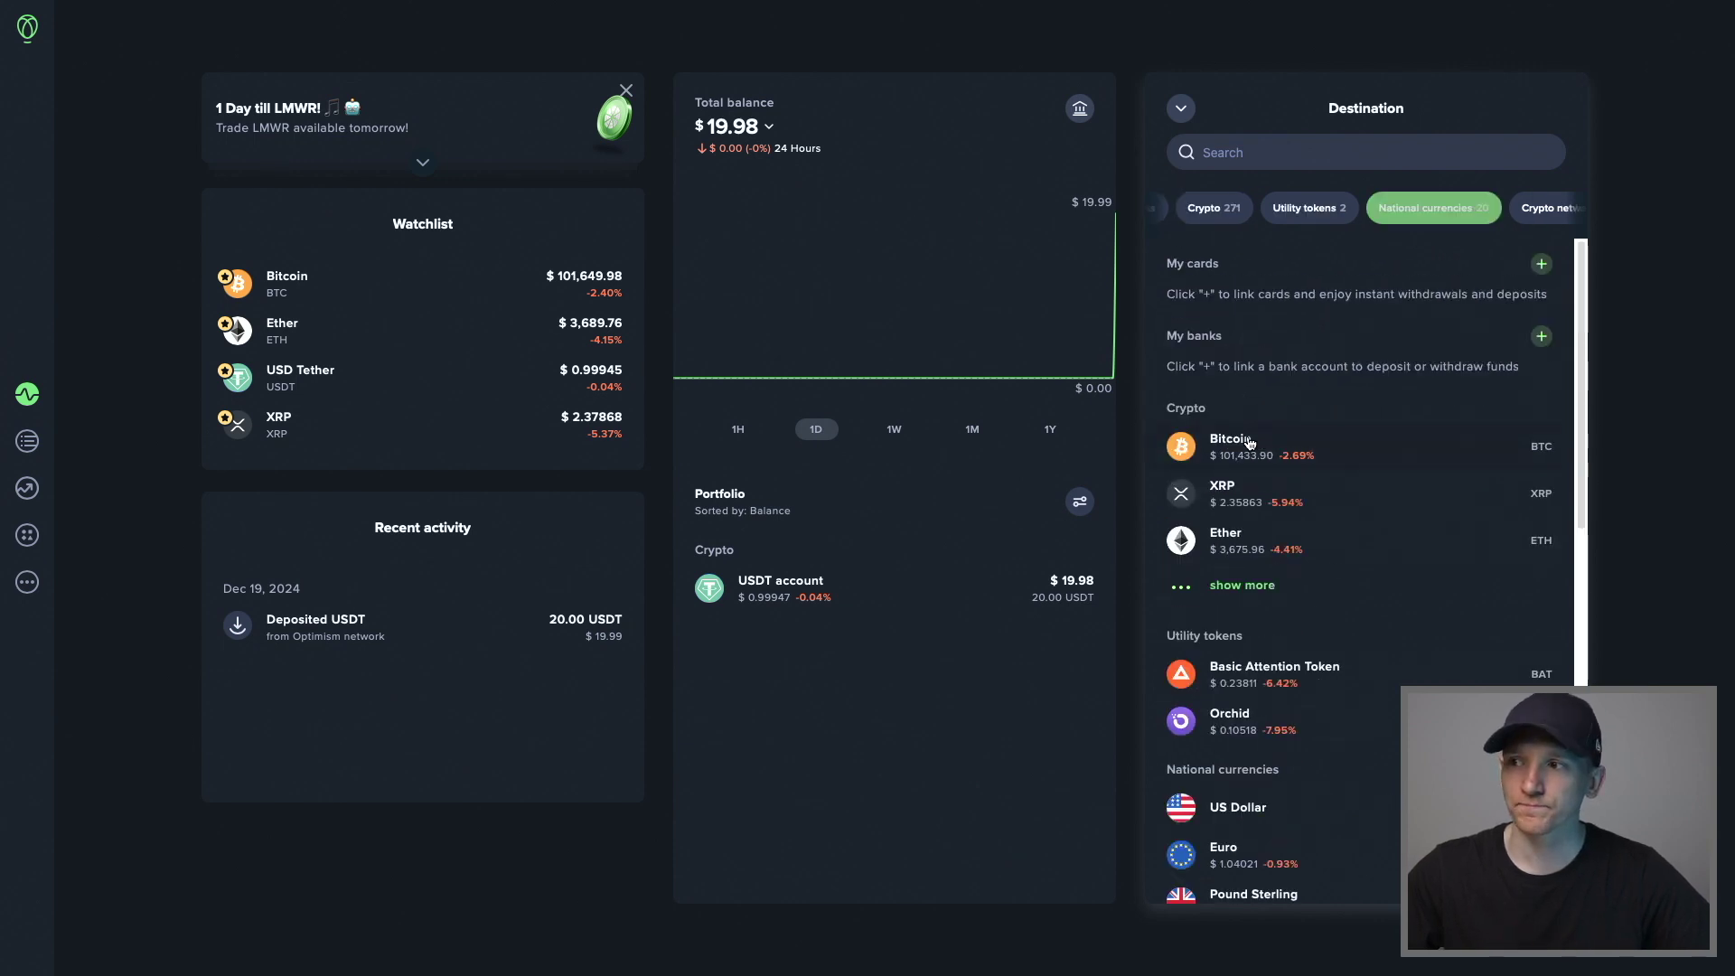
{"action": "left_click", "coordinate": [1237, 454]}
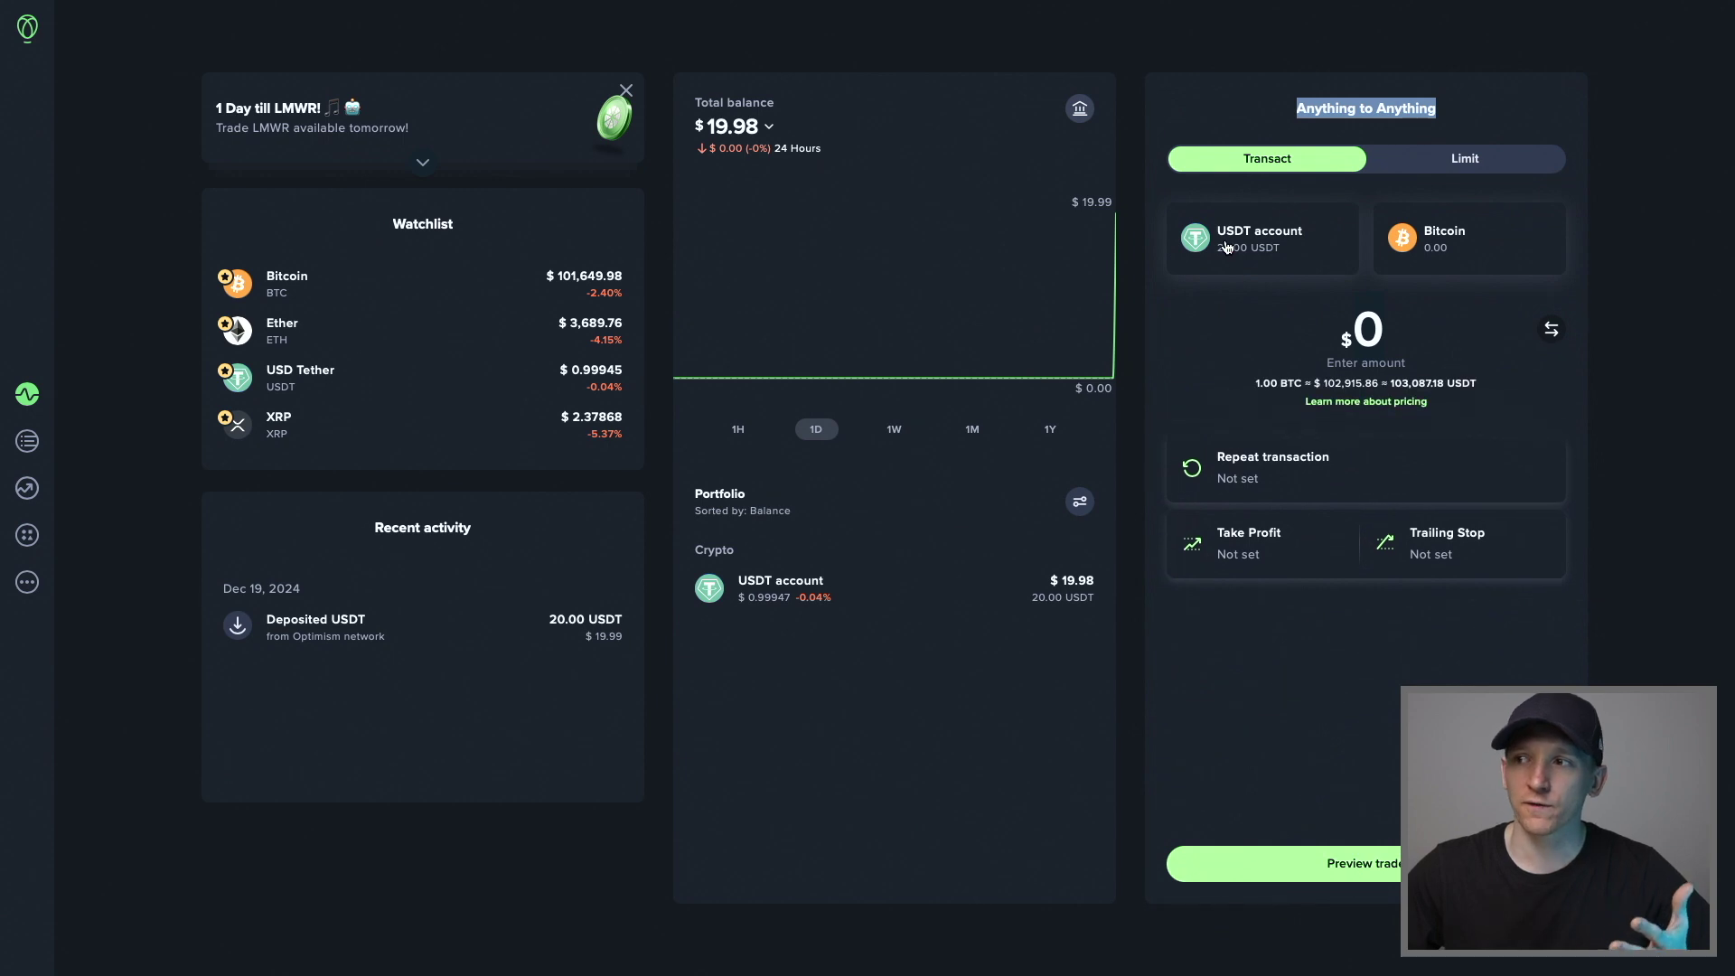
Enter a $10 trade amount and highlight the quoted BTC exchange rate
{"action": "left_click", "coordinate": [1344, 336]}
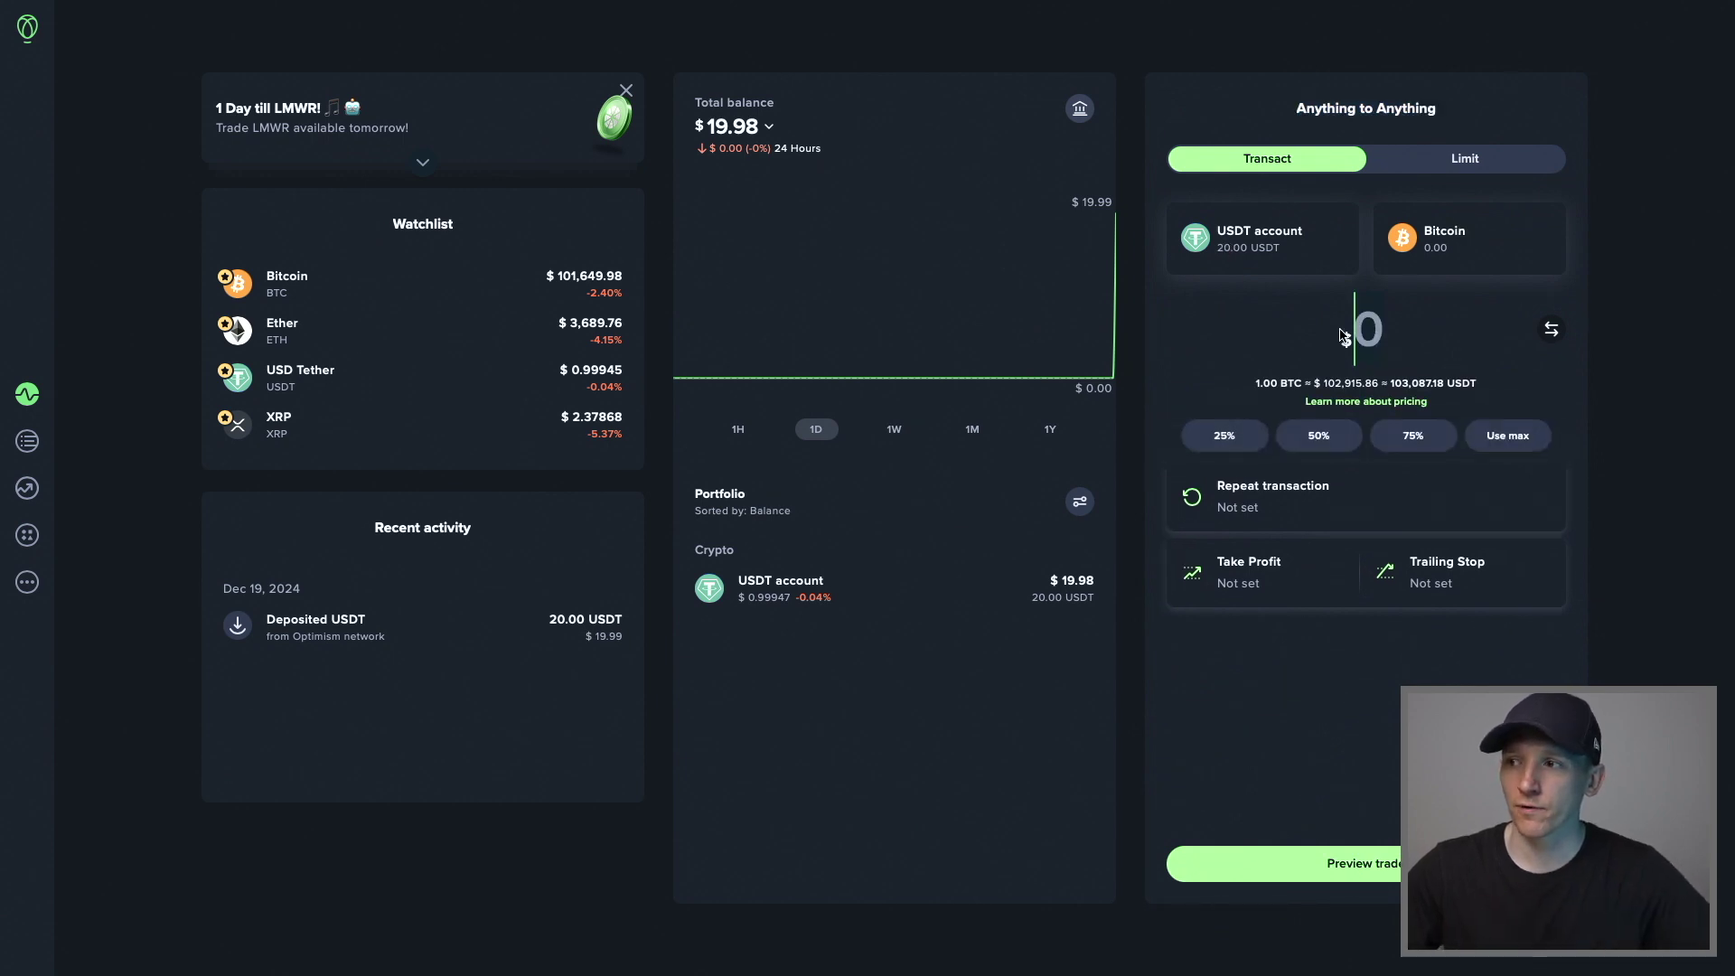
{"action": "type", "text": "10"}
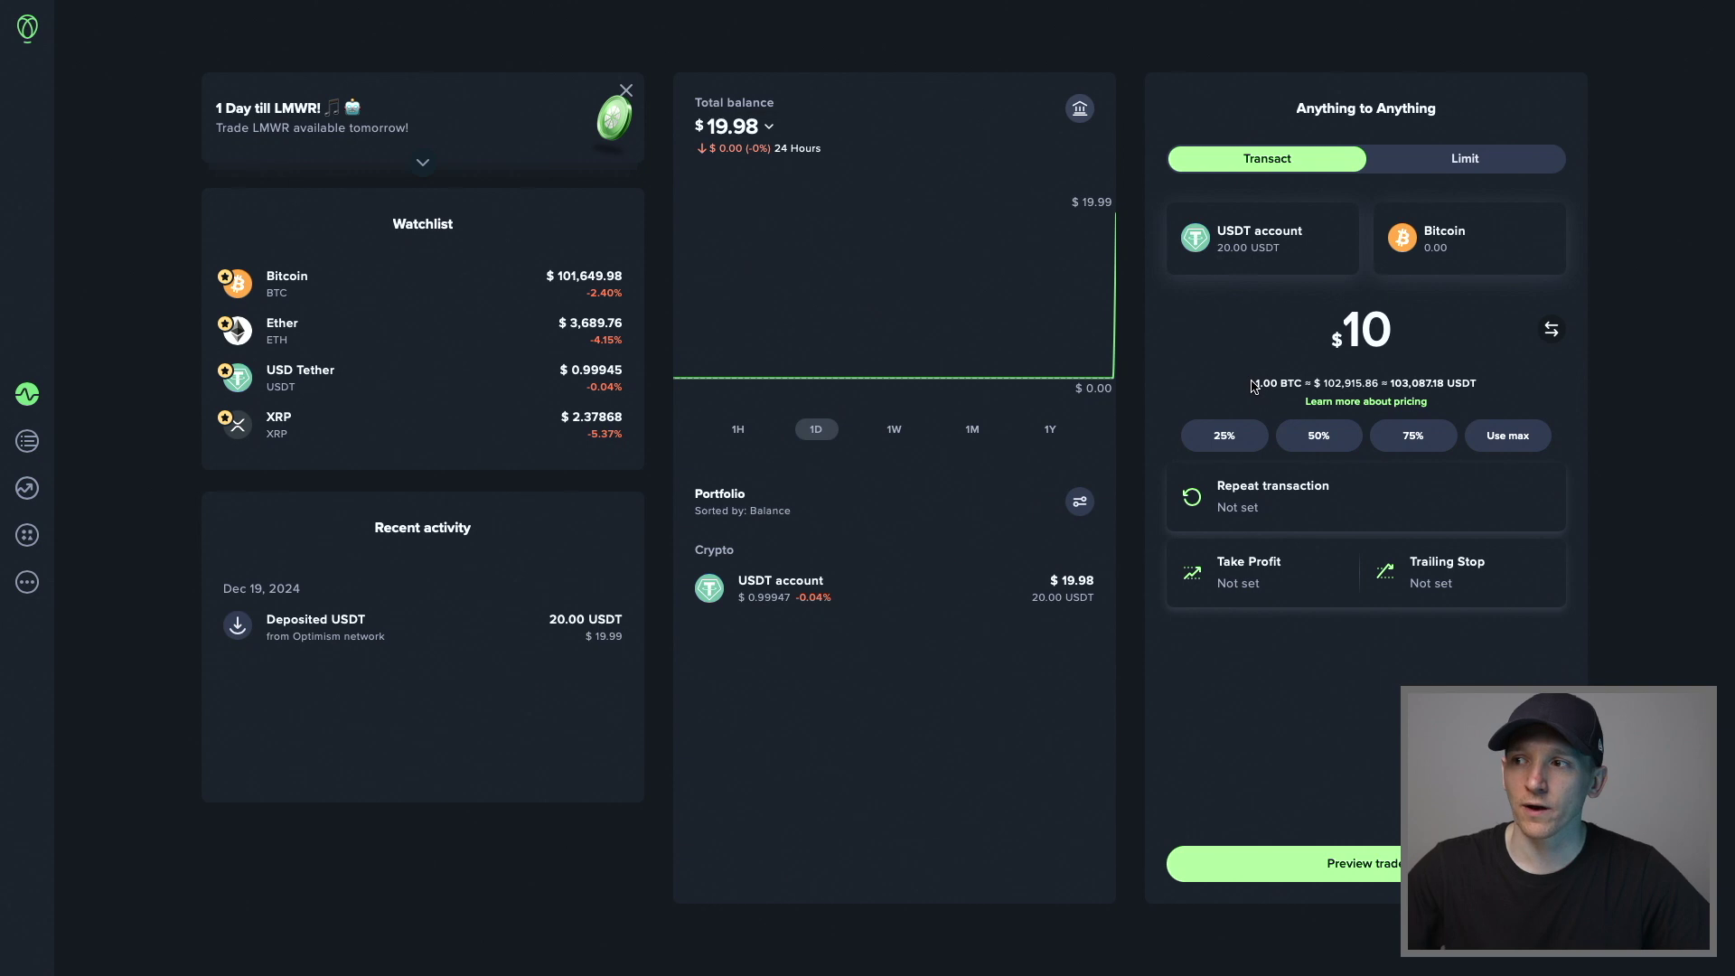
{"action": "left_click_drag", "start_coordinate": [1255, 385], "coordinate": [1399, 382]}
{"action": "left_click", "coordinate": [1313, 379]}
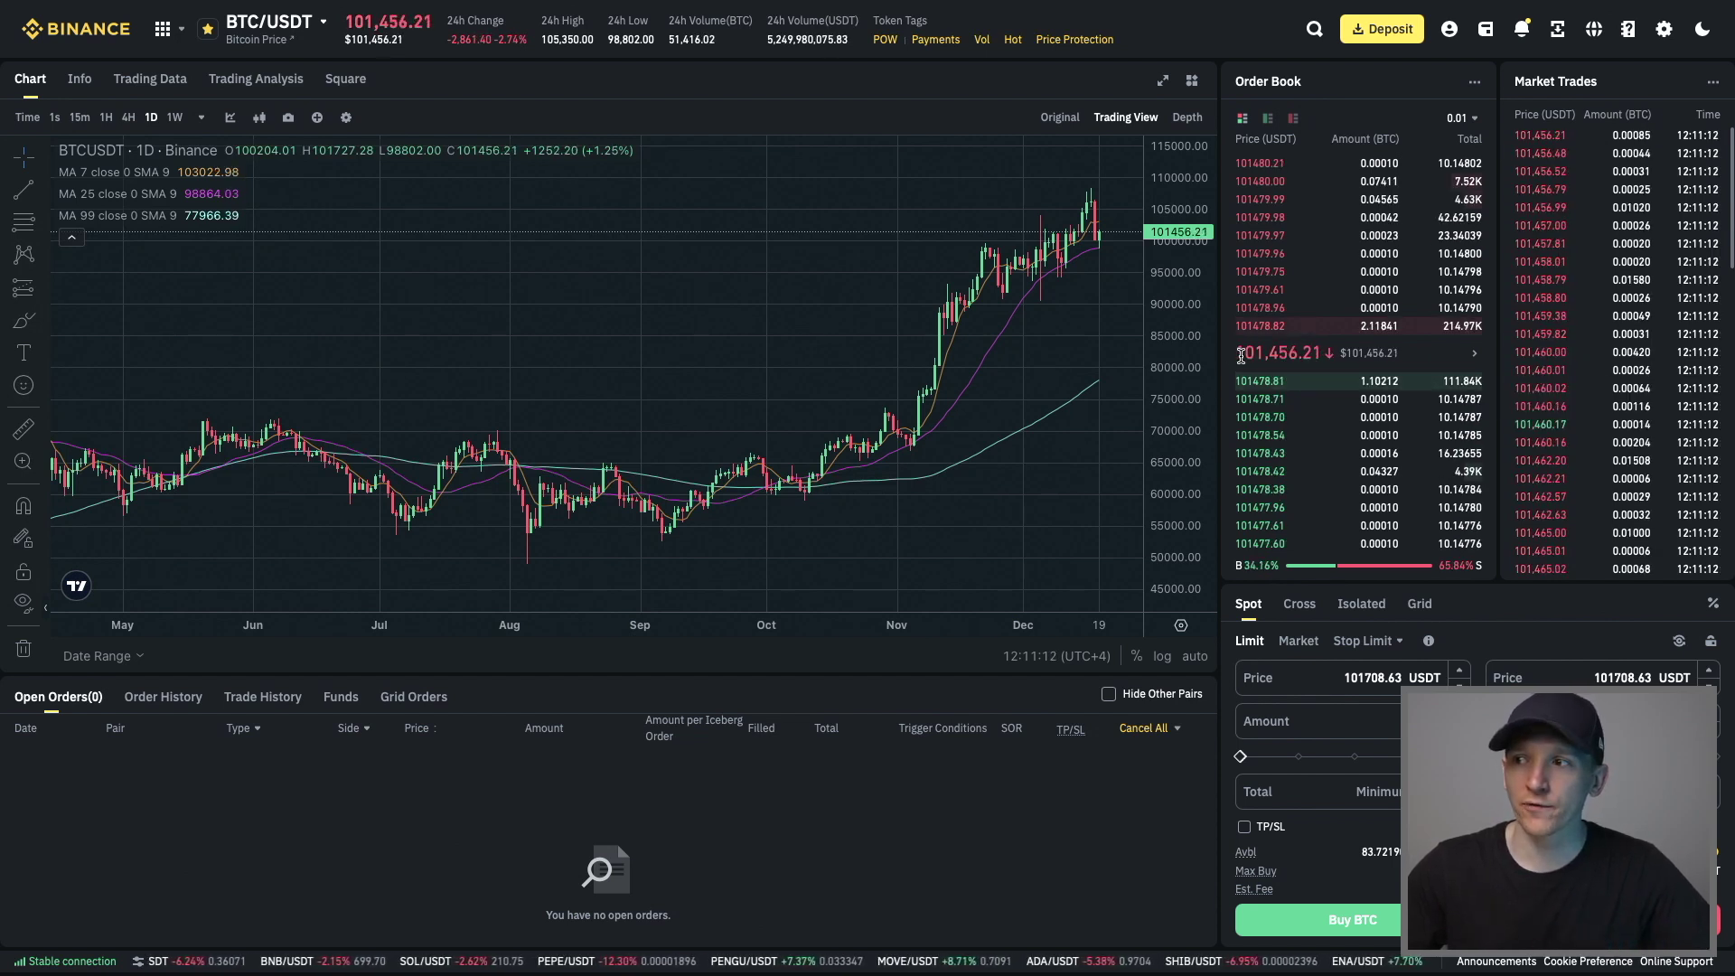
{"action": "left_click_drag", "start_coordinate": [1238, 351], "coordinate": [1312, 348]}
{"action": "left_click", "coordinate": [1292, 357]}
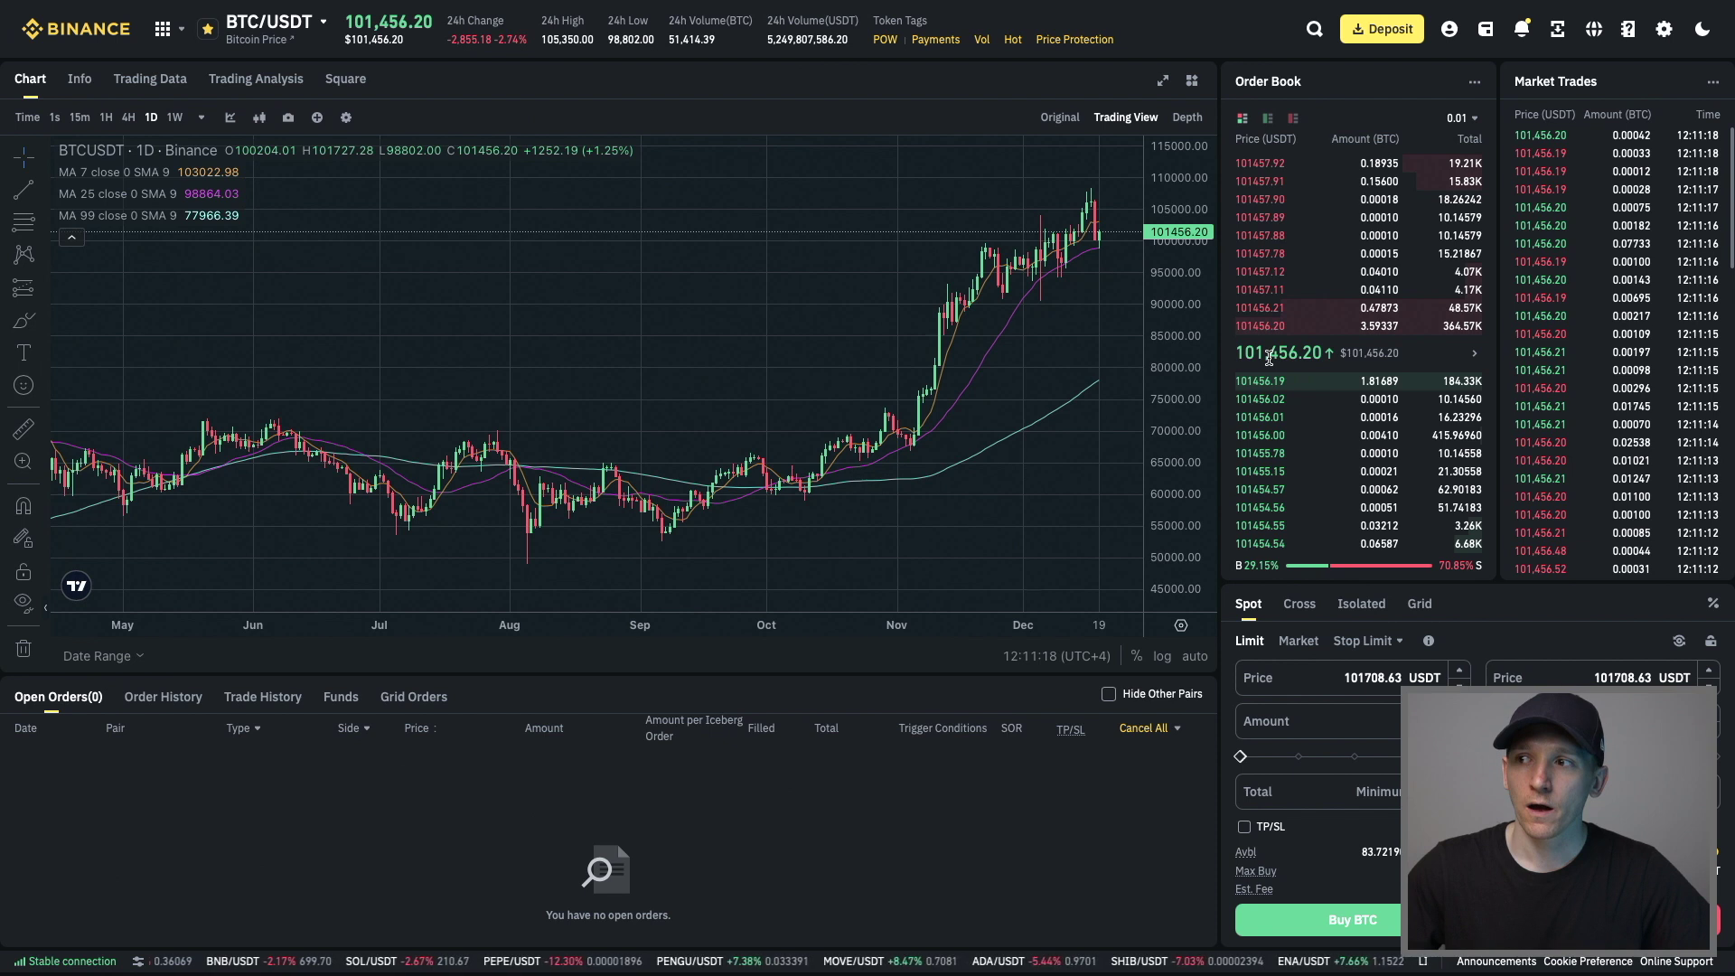
{"action": "left_click_drag", "start_coordinate": [1238, 355], "coordinate": [1306, 357]}
{"action": "left_click", "coordinate": [1305, 357]}
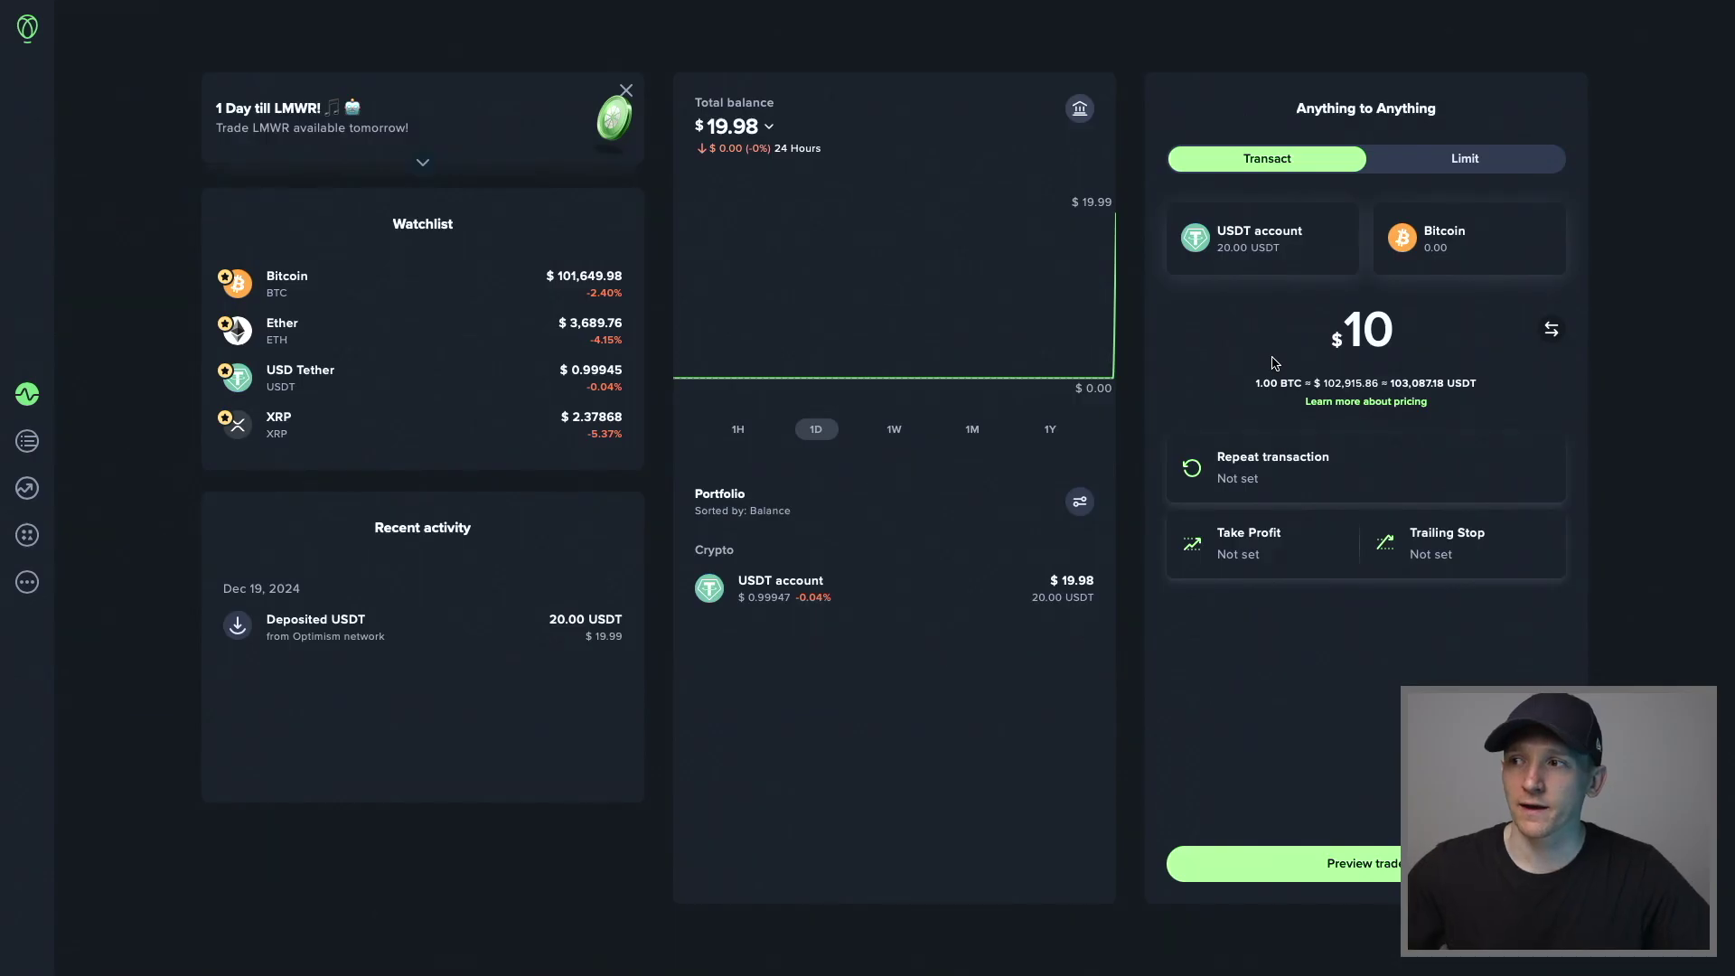
{"action": "left_click_drag", "start_coordinate": [1309, 383], "coordinate": [1363, 384]}
{"action": "left_click", "coordinate": [1361, 383]}
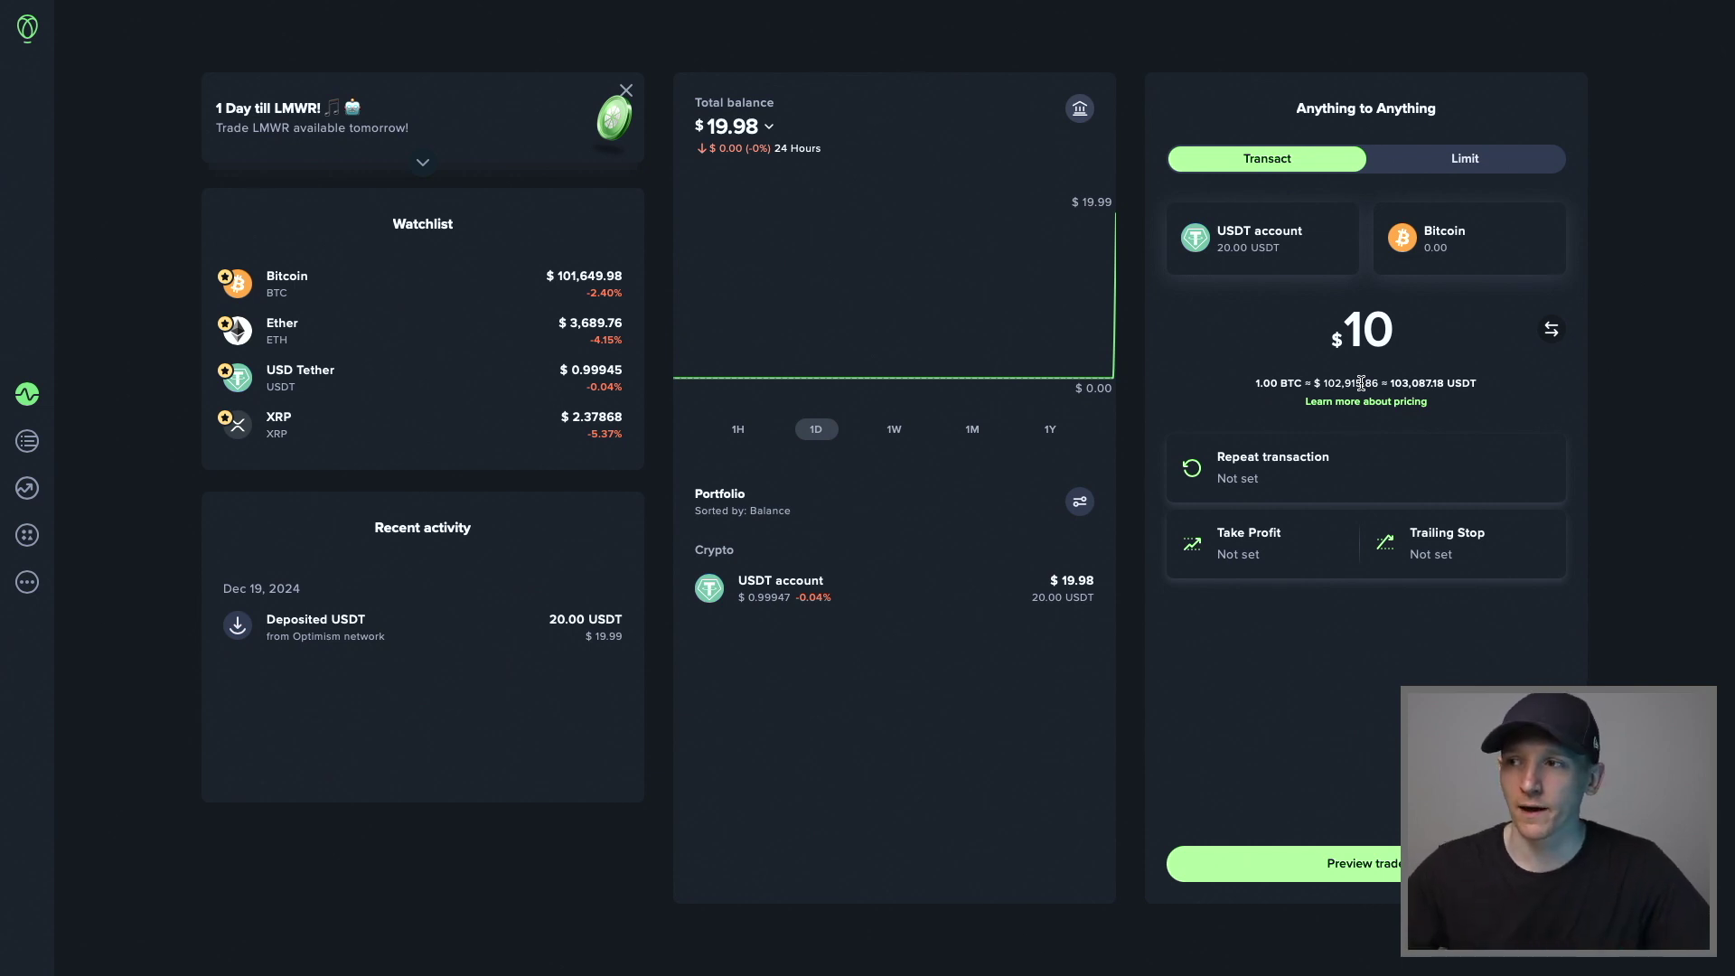
Preview the $10 USDT-to-Bitcoin trade, close the preview, and switch to the Limit order form
{"action": "left_click", "coordinate": [1353, 869]}
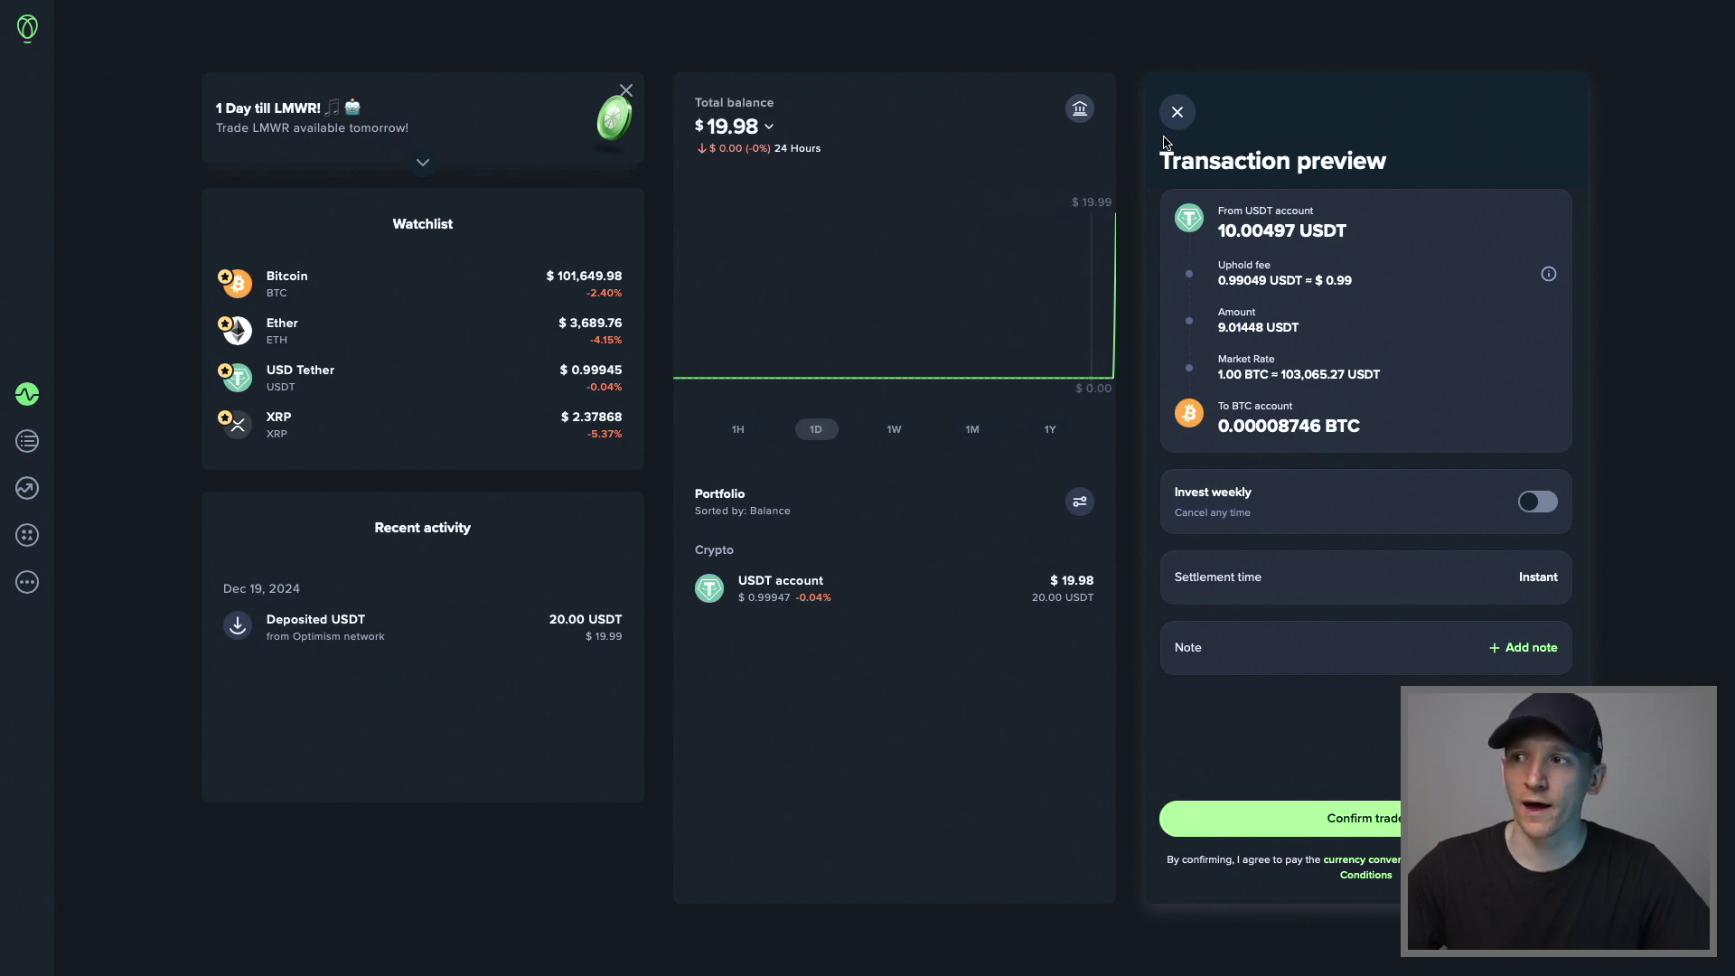
{"action": "left_click", "coordinate": [1178, 112]}
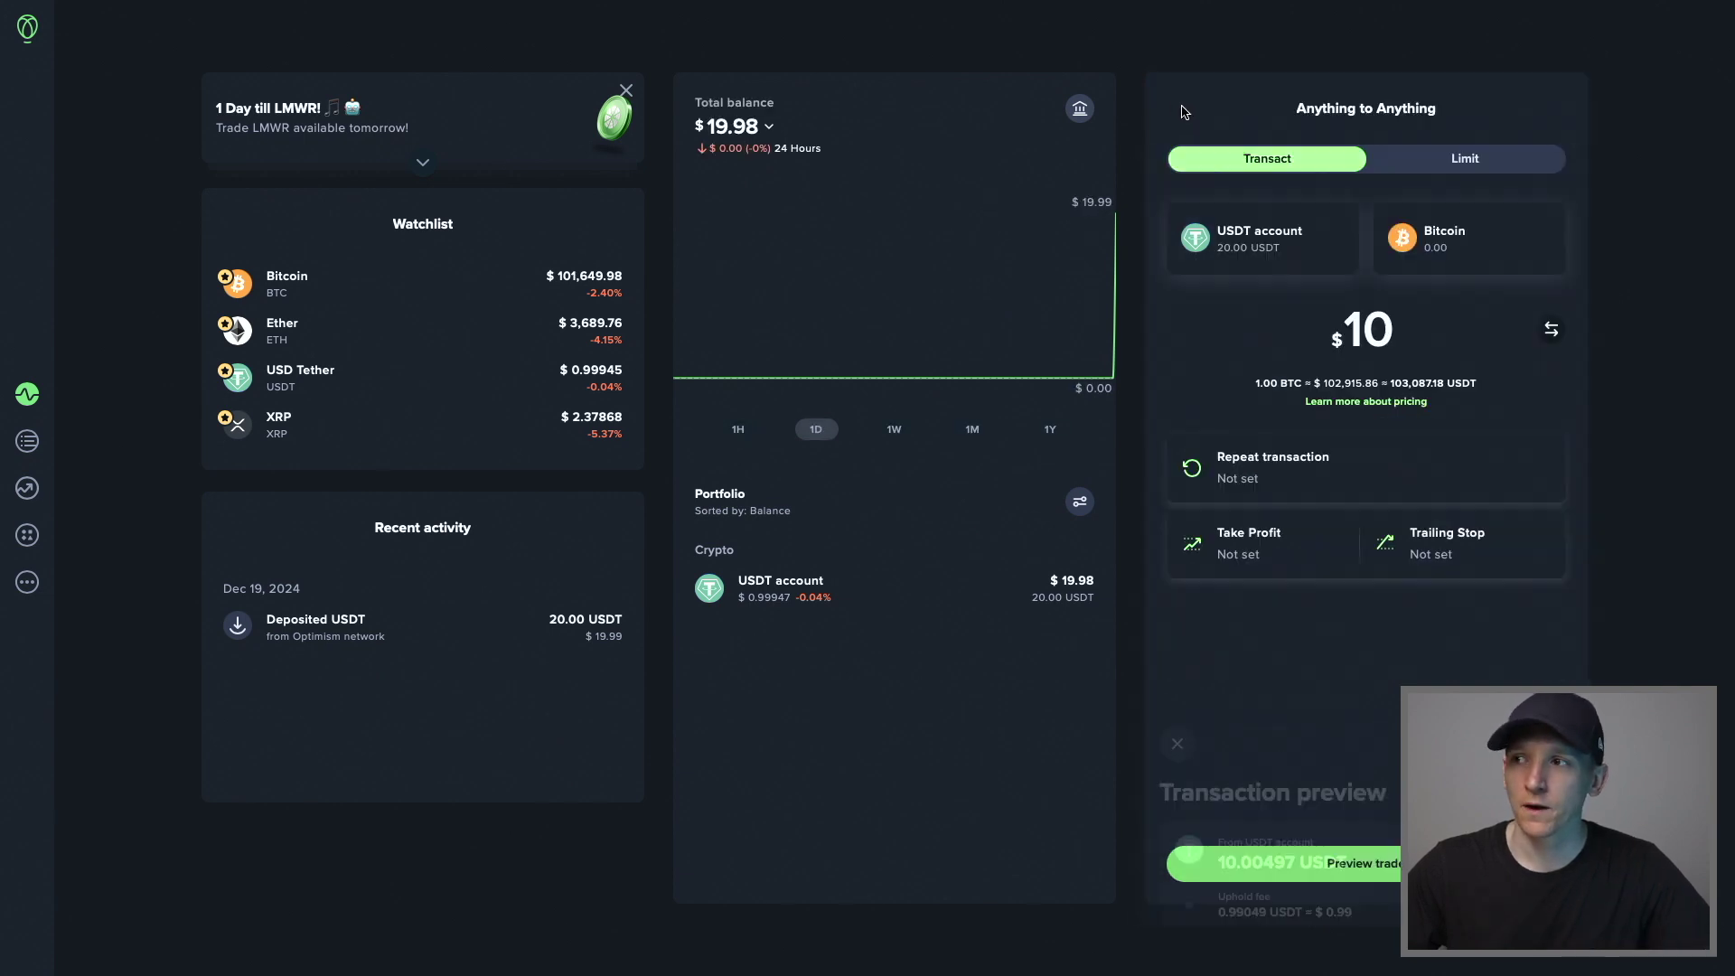
{"action": "left_click", "coordinate": [1475, 174]}
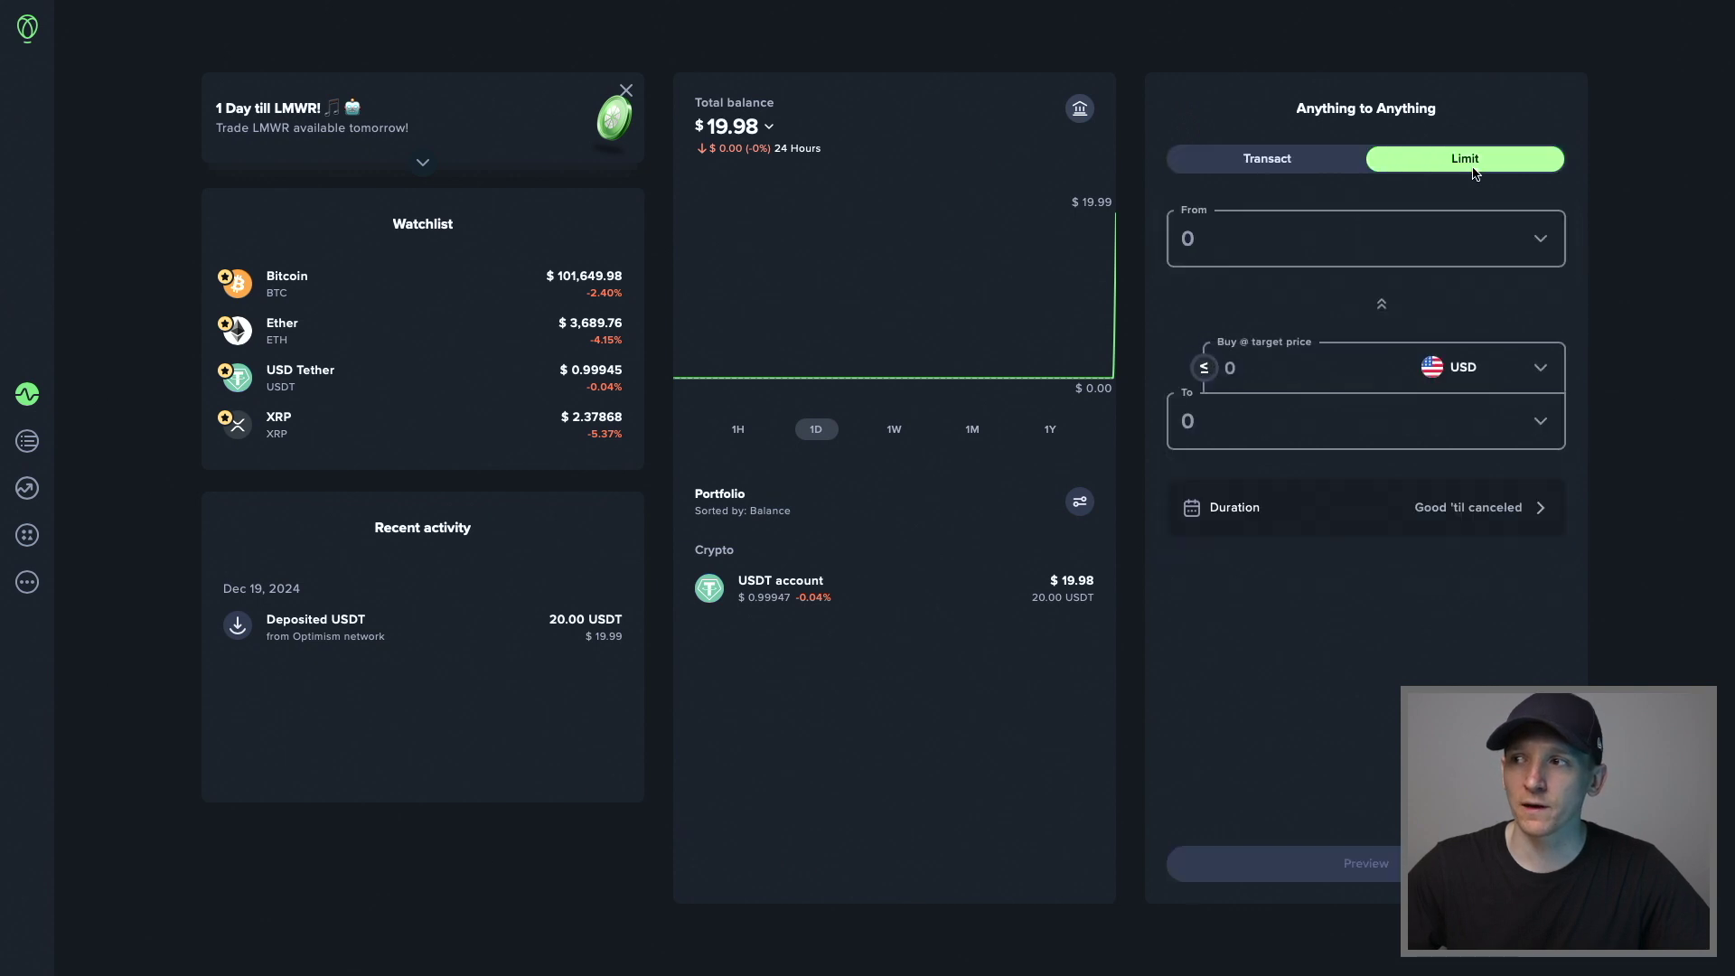
Set the limit order to pay from the USDT account and buy Bitcoin
{"action": "left_click", "coordinate": [1285, 230]}
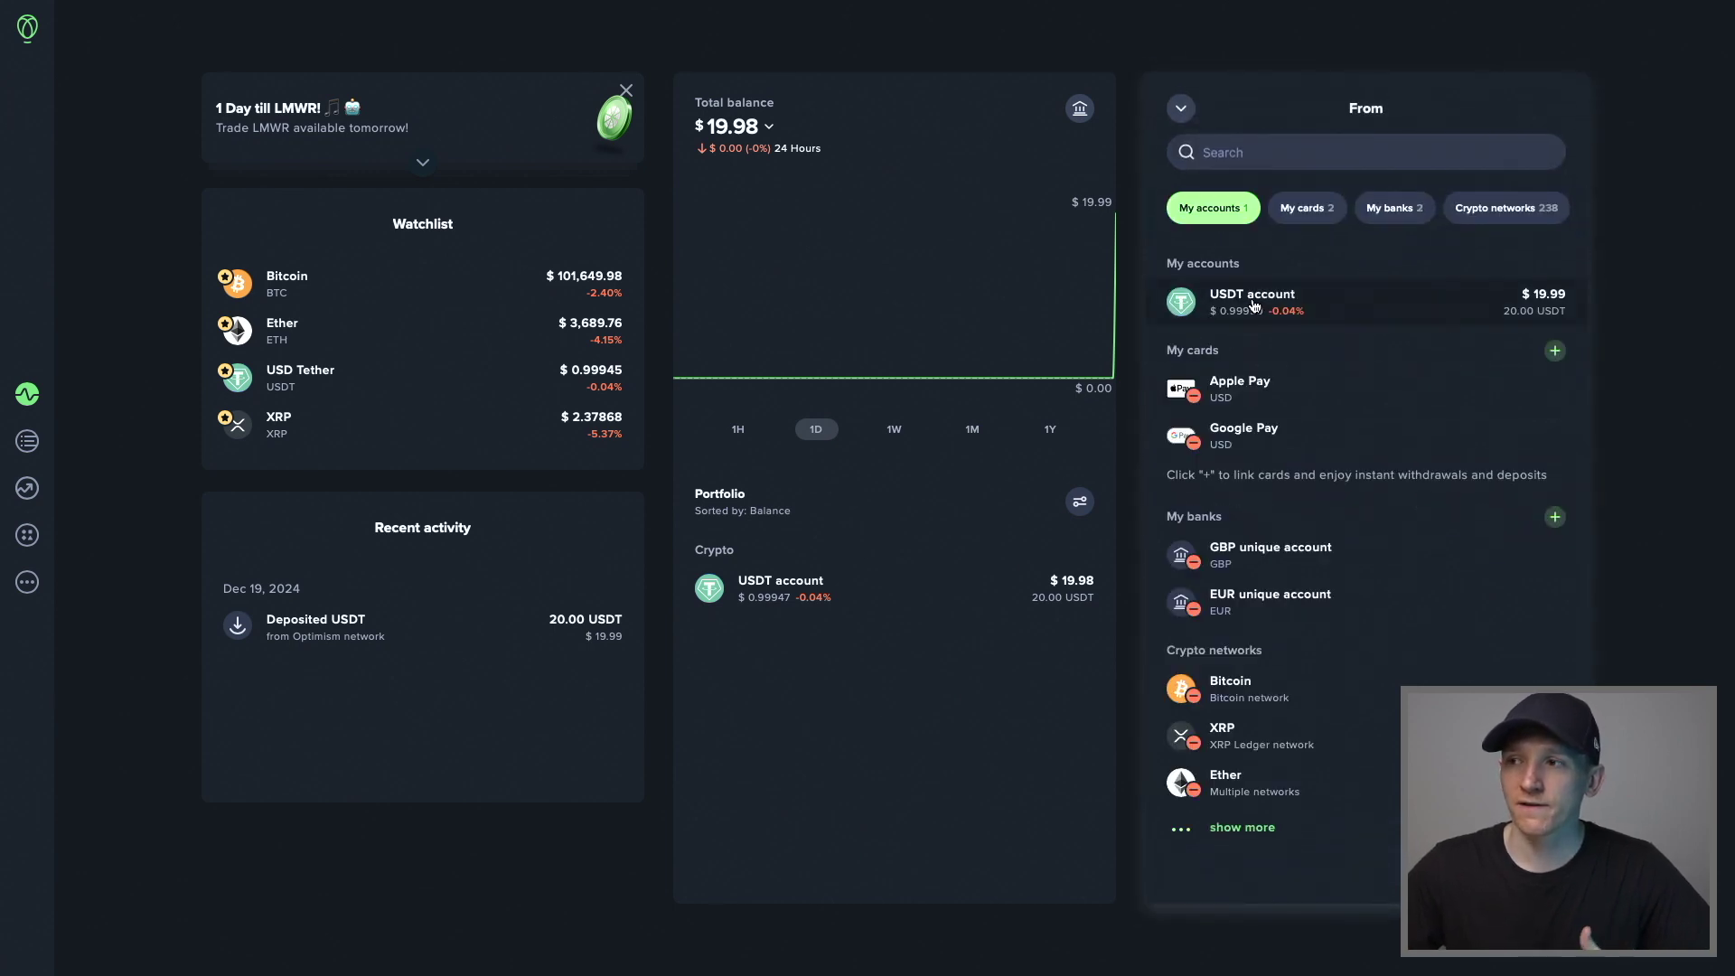
{"action": "left_click", "coordinate": [1254, 305]}
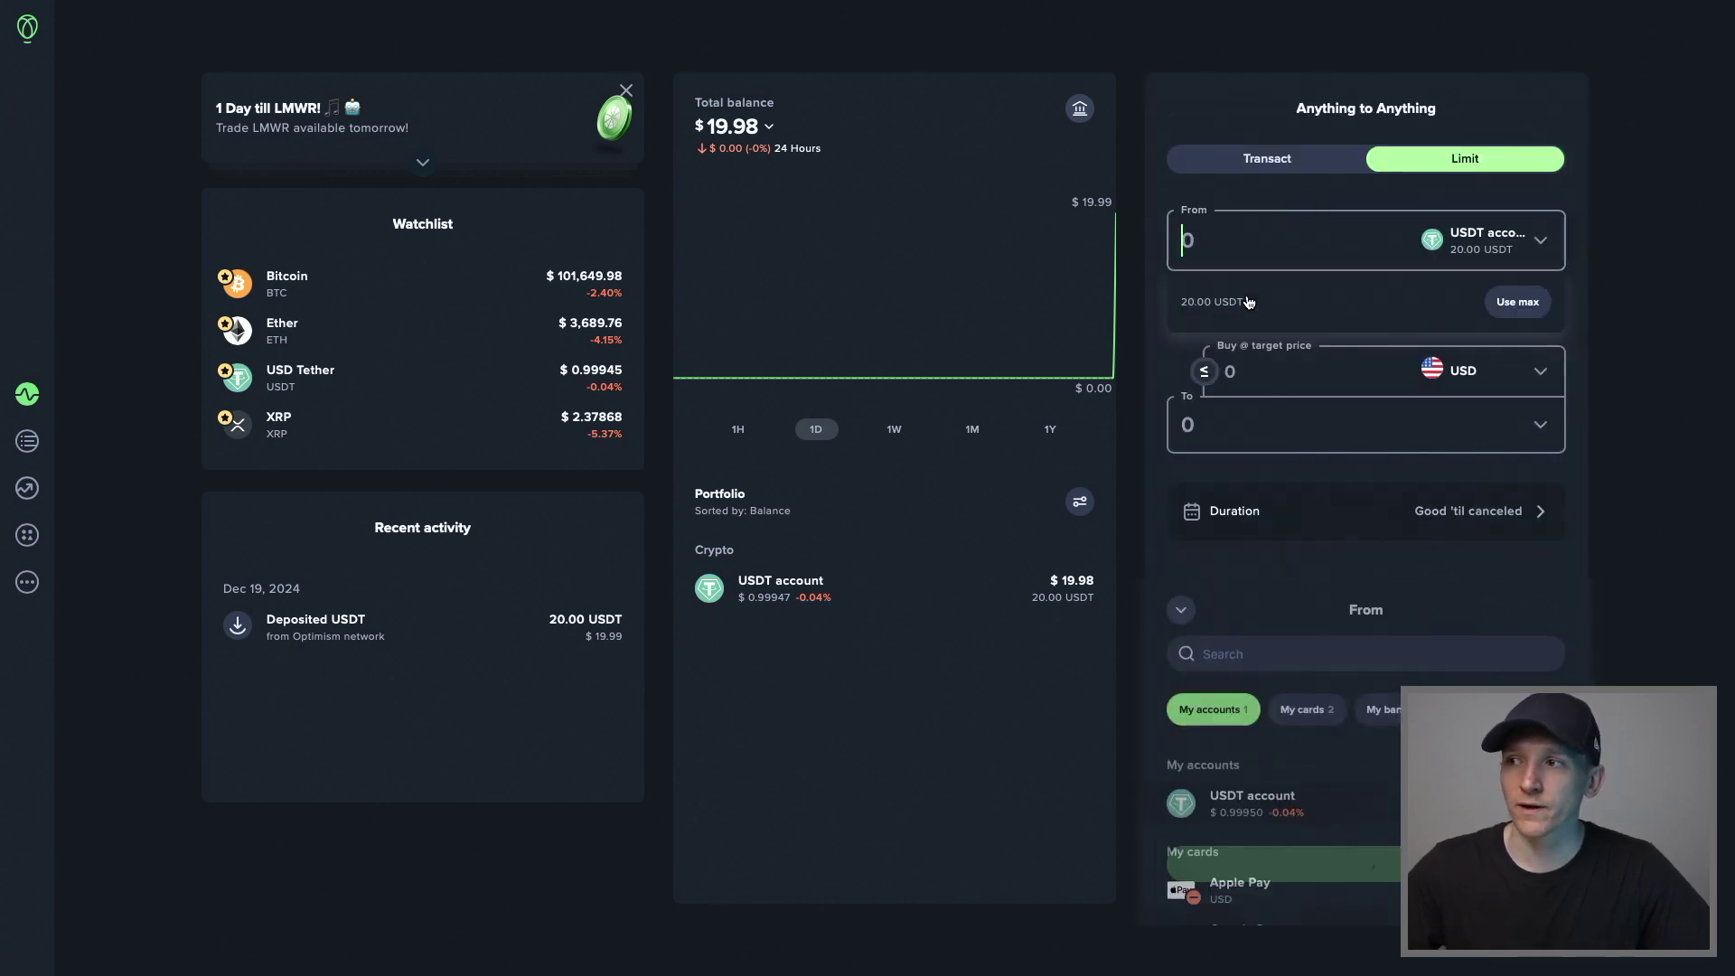
{"action": "left_click", "coordinate": [1305, 432]}
{"action": "left_click", "coordinate": [1247, 442]}
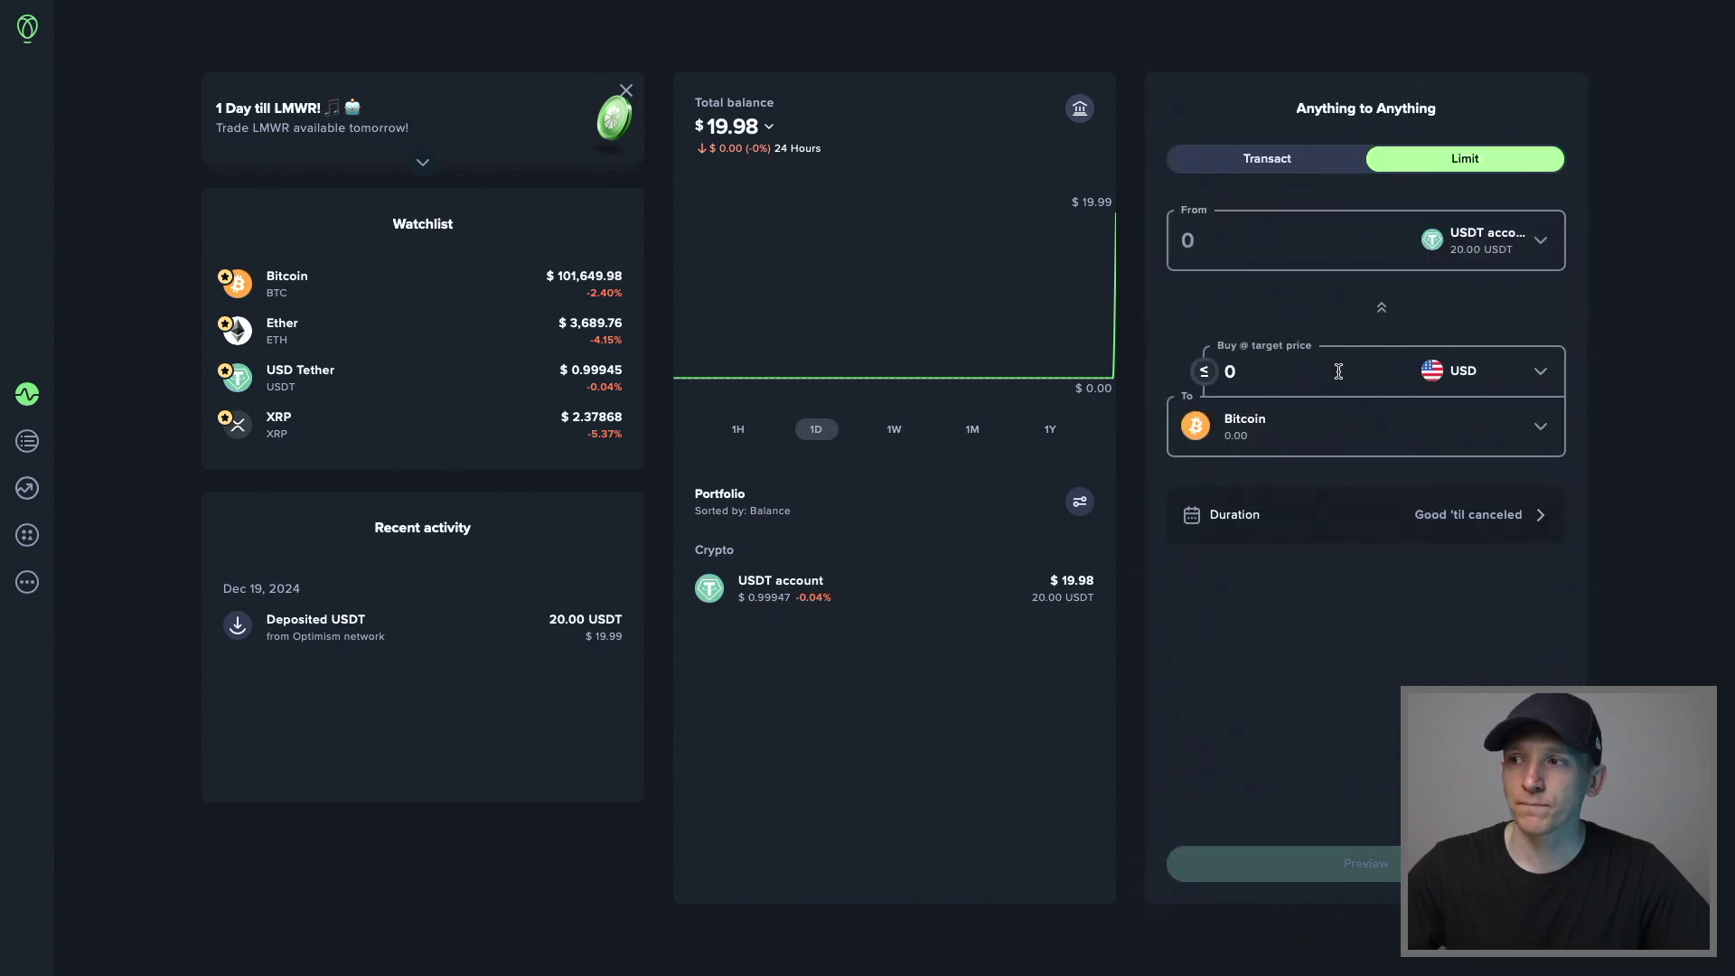
Enter a 10 USDT amount and a 90,000 target price, then preview the limit order
{"action": "left_click", "coordinate": [1274, 376]}
{"action": "key", "text": "BackSpace"}
{"action": "type", "text": "1000000"}
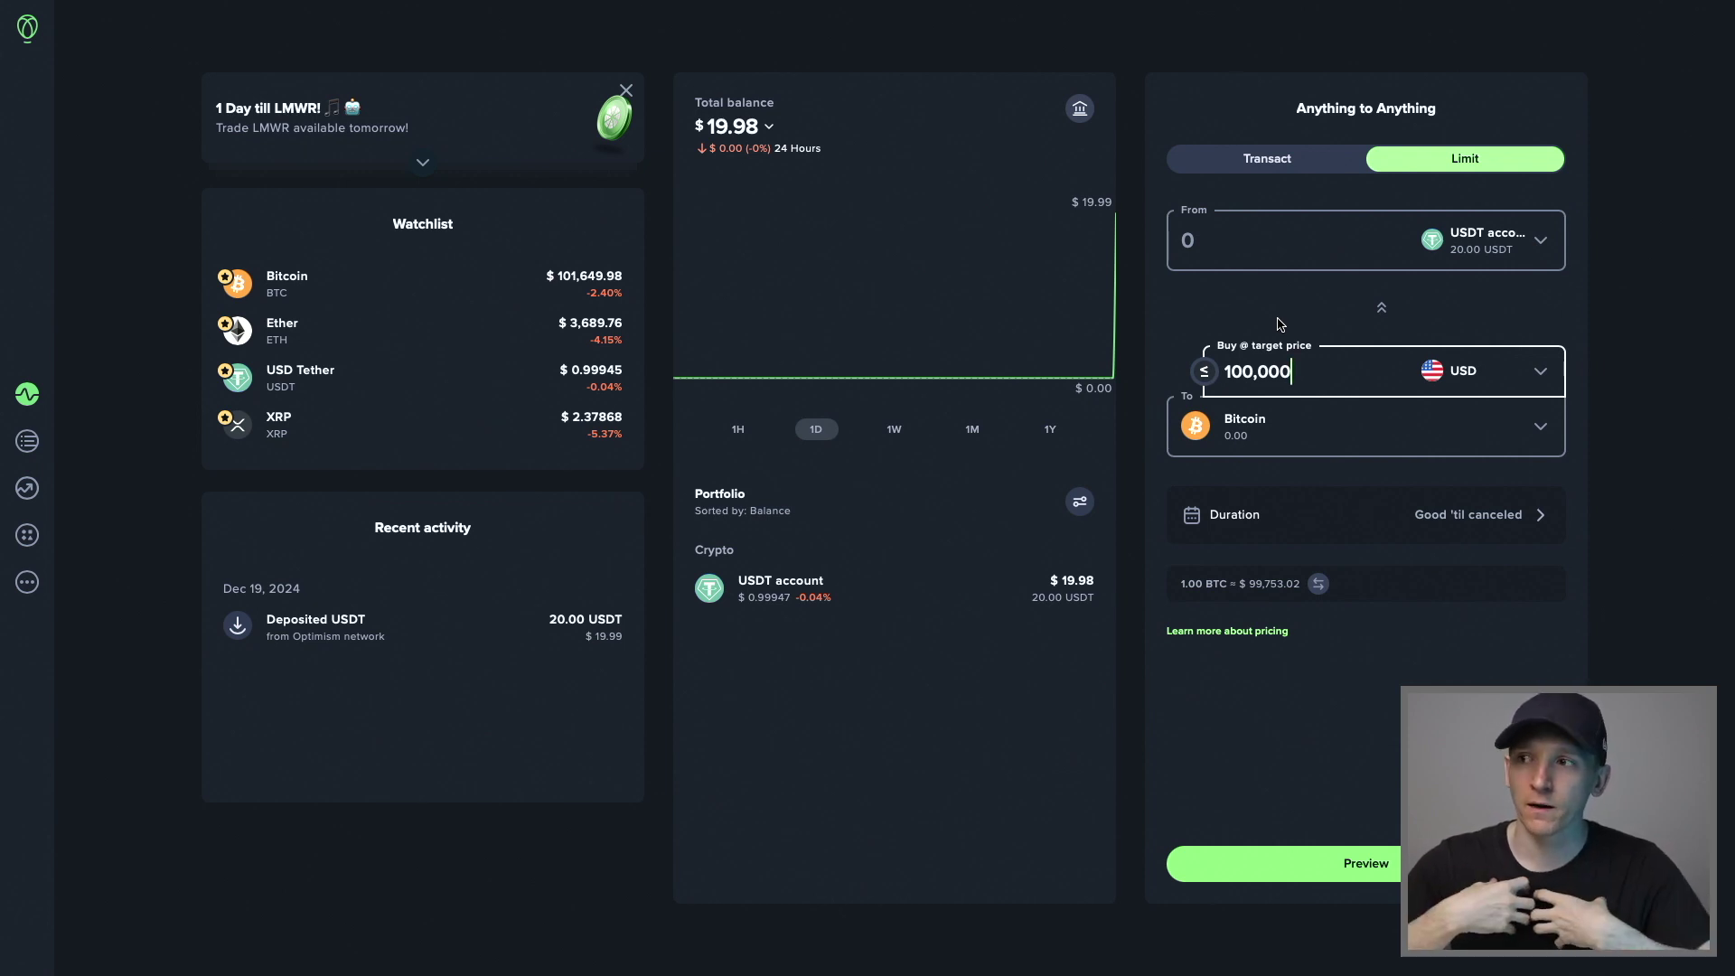
{"action": "left_click", "coordinate": [1221, 242]}
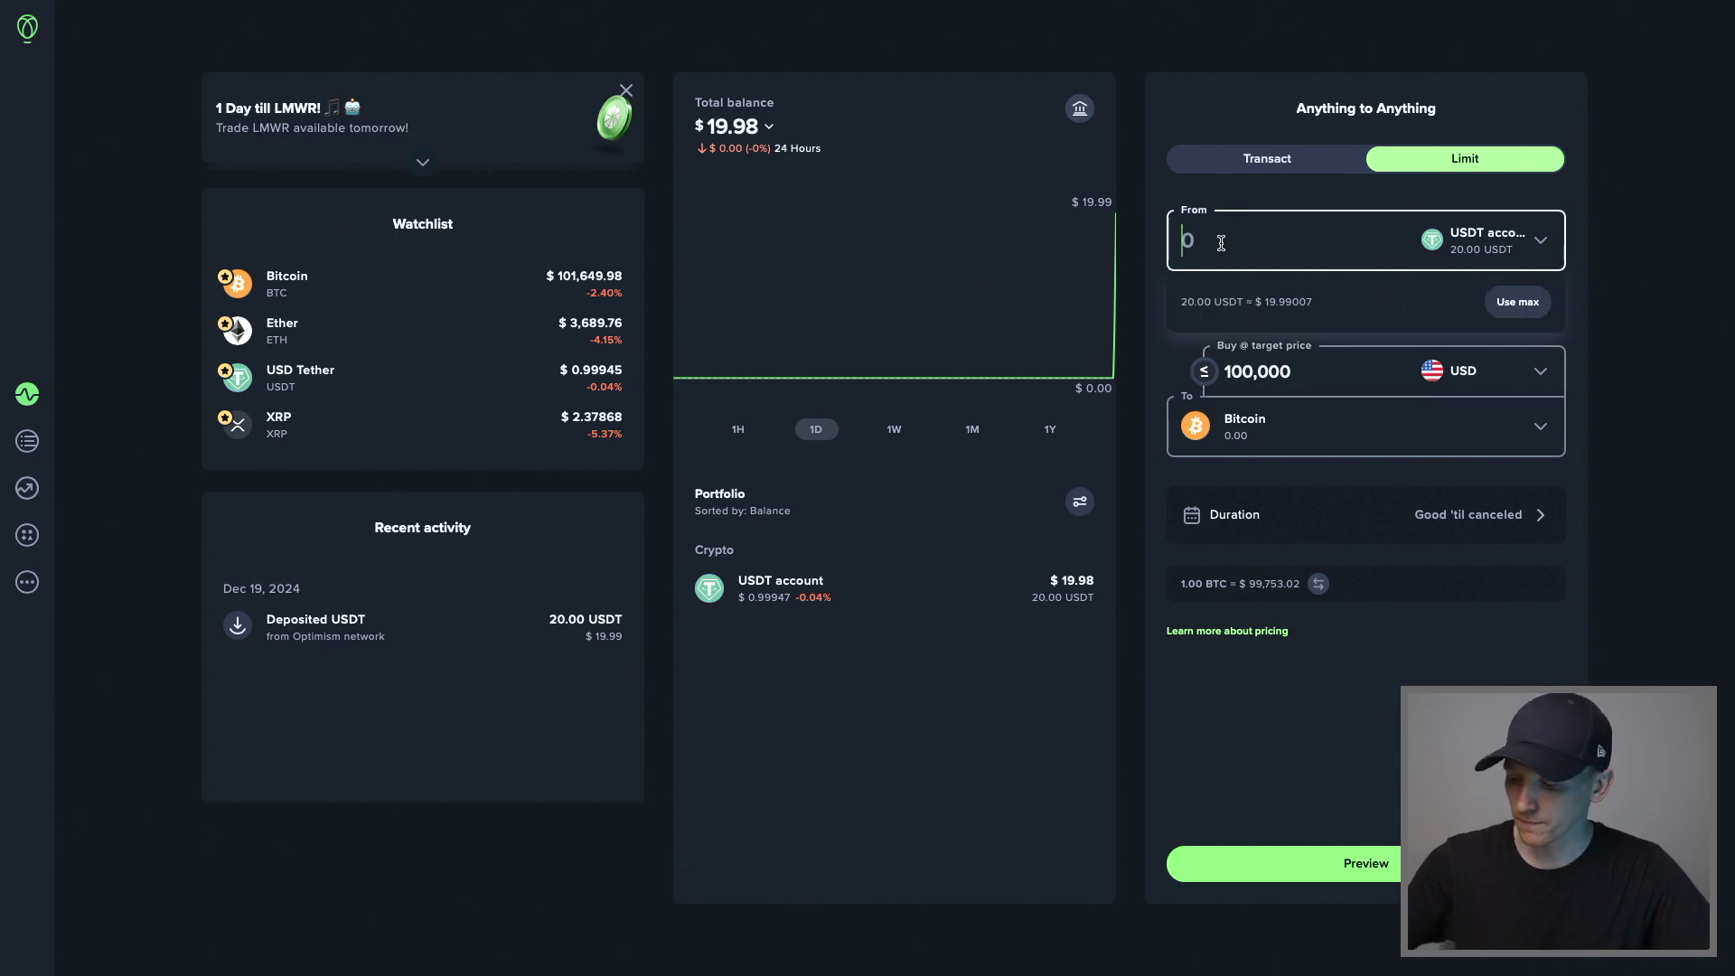
{"action": "type", "text": "10"}
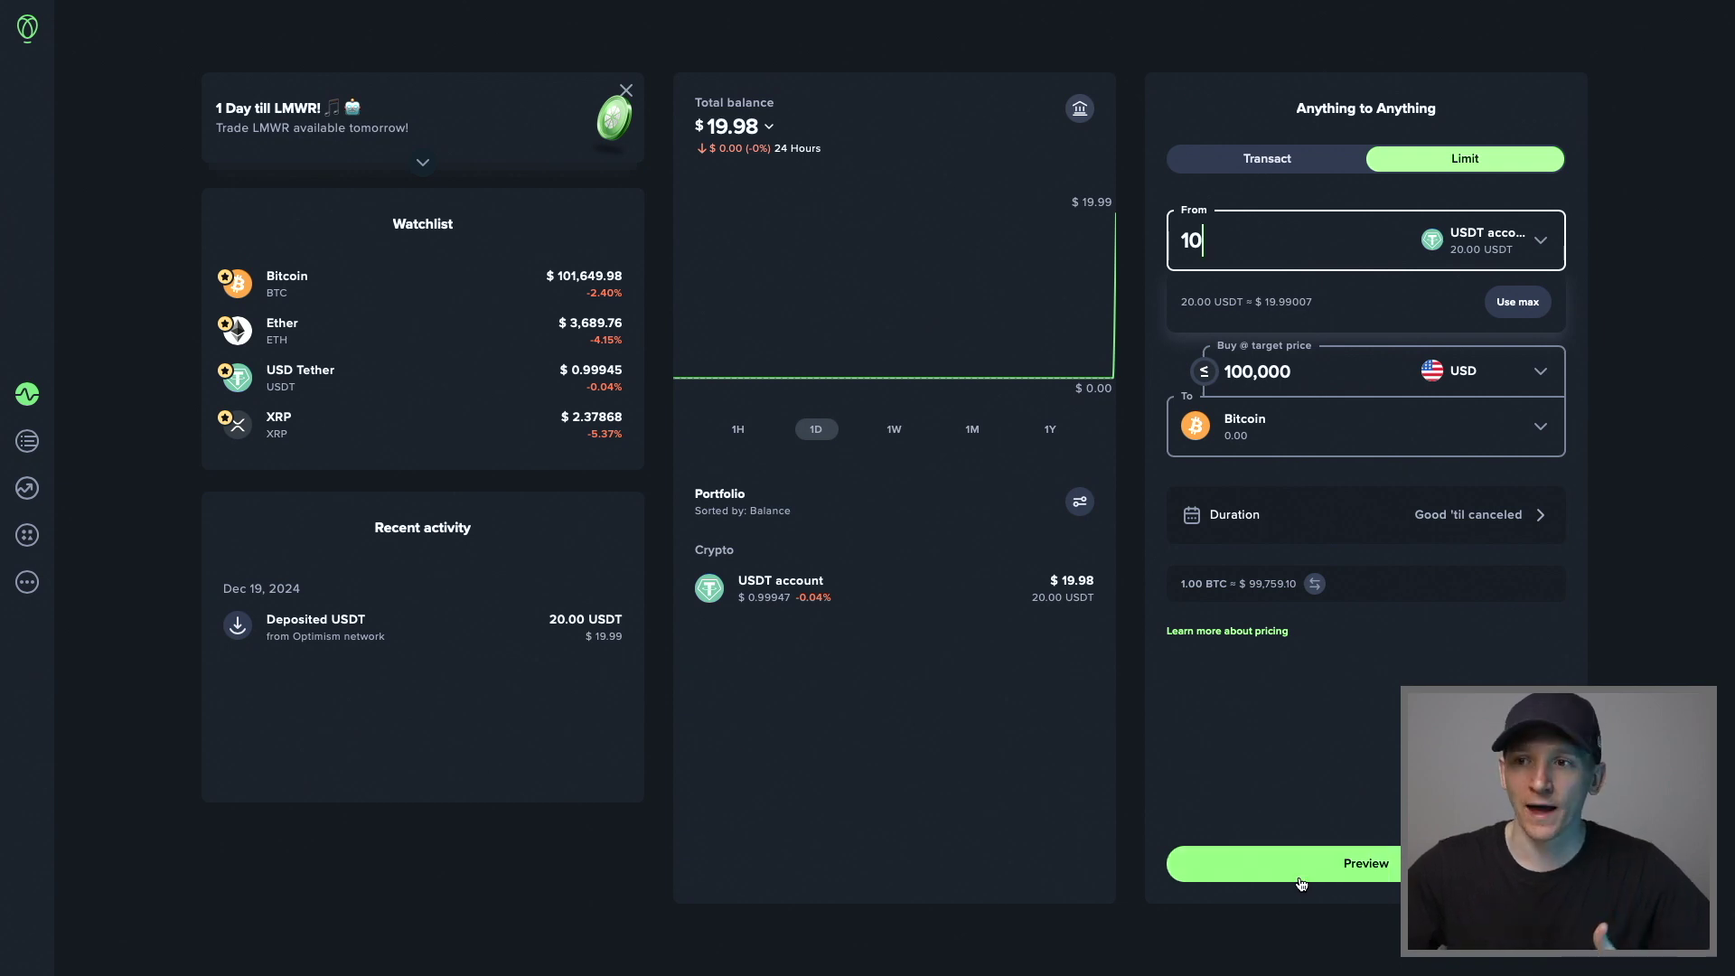
{"action": "left_click", "coordinate": [1324, 371]}
{"action": "type", "text": "90,000"}
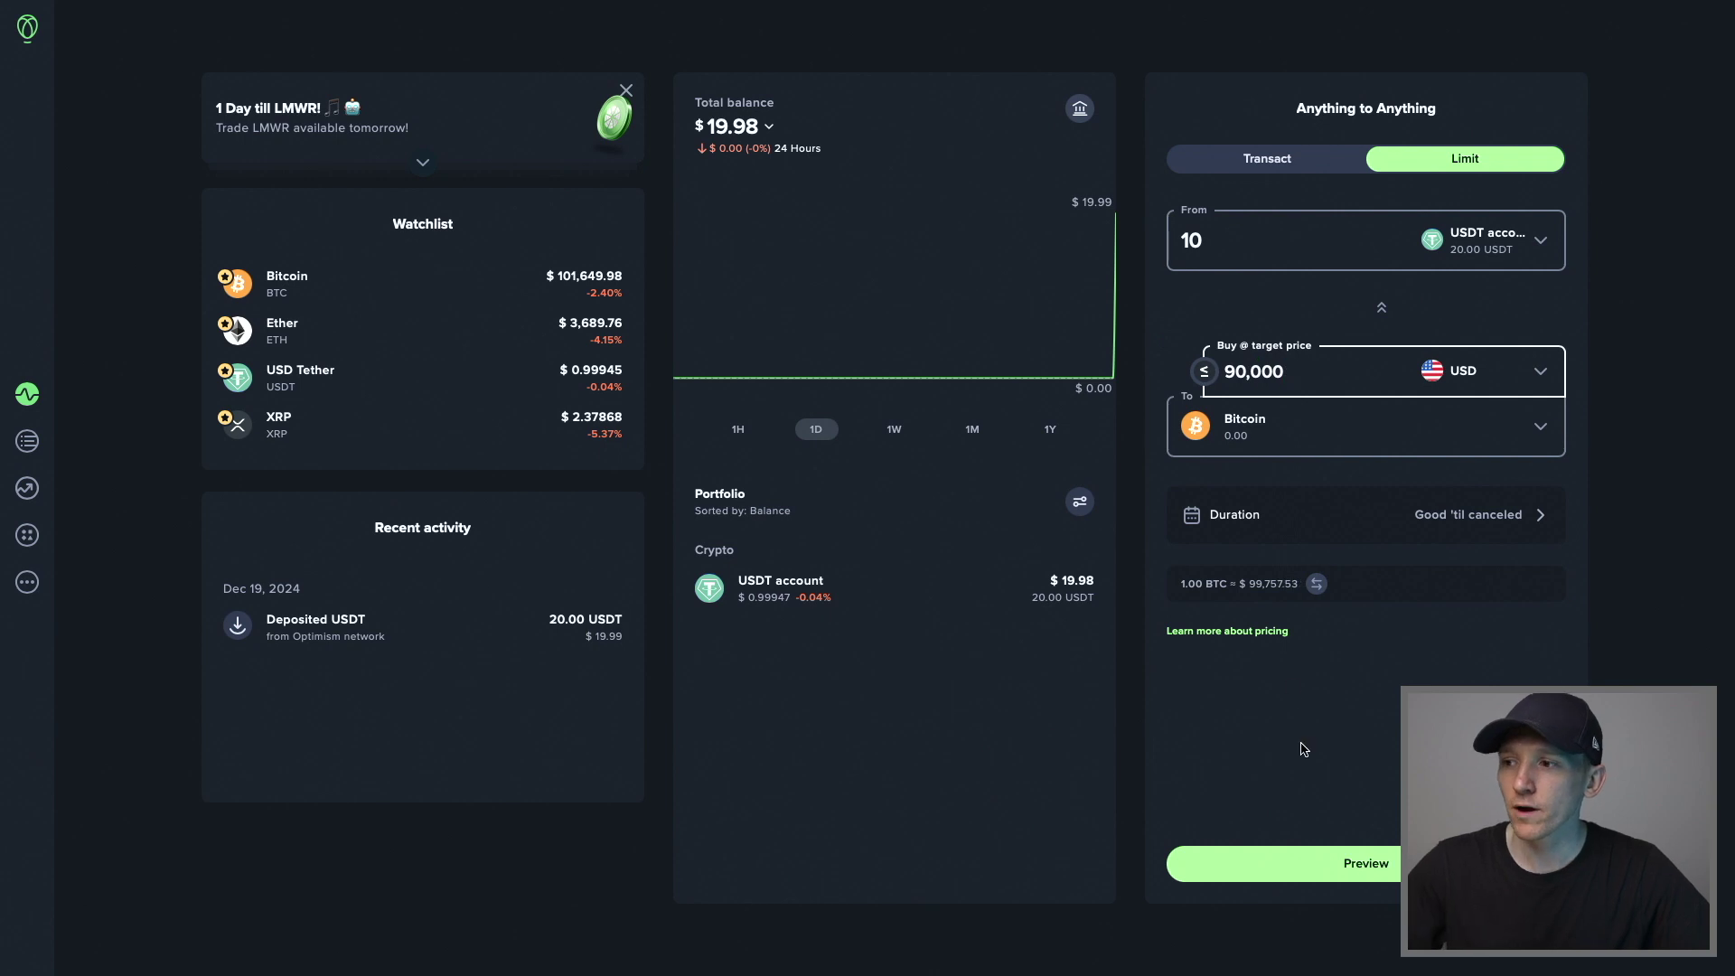
{"action": "left_click", "coordinate": [1282, 879]}
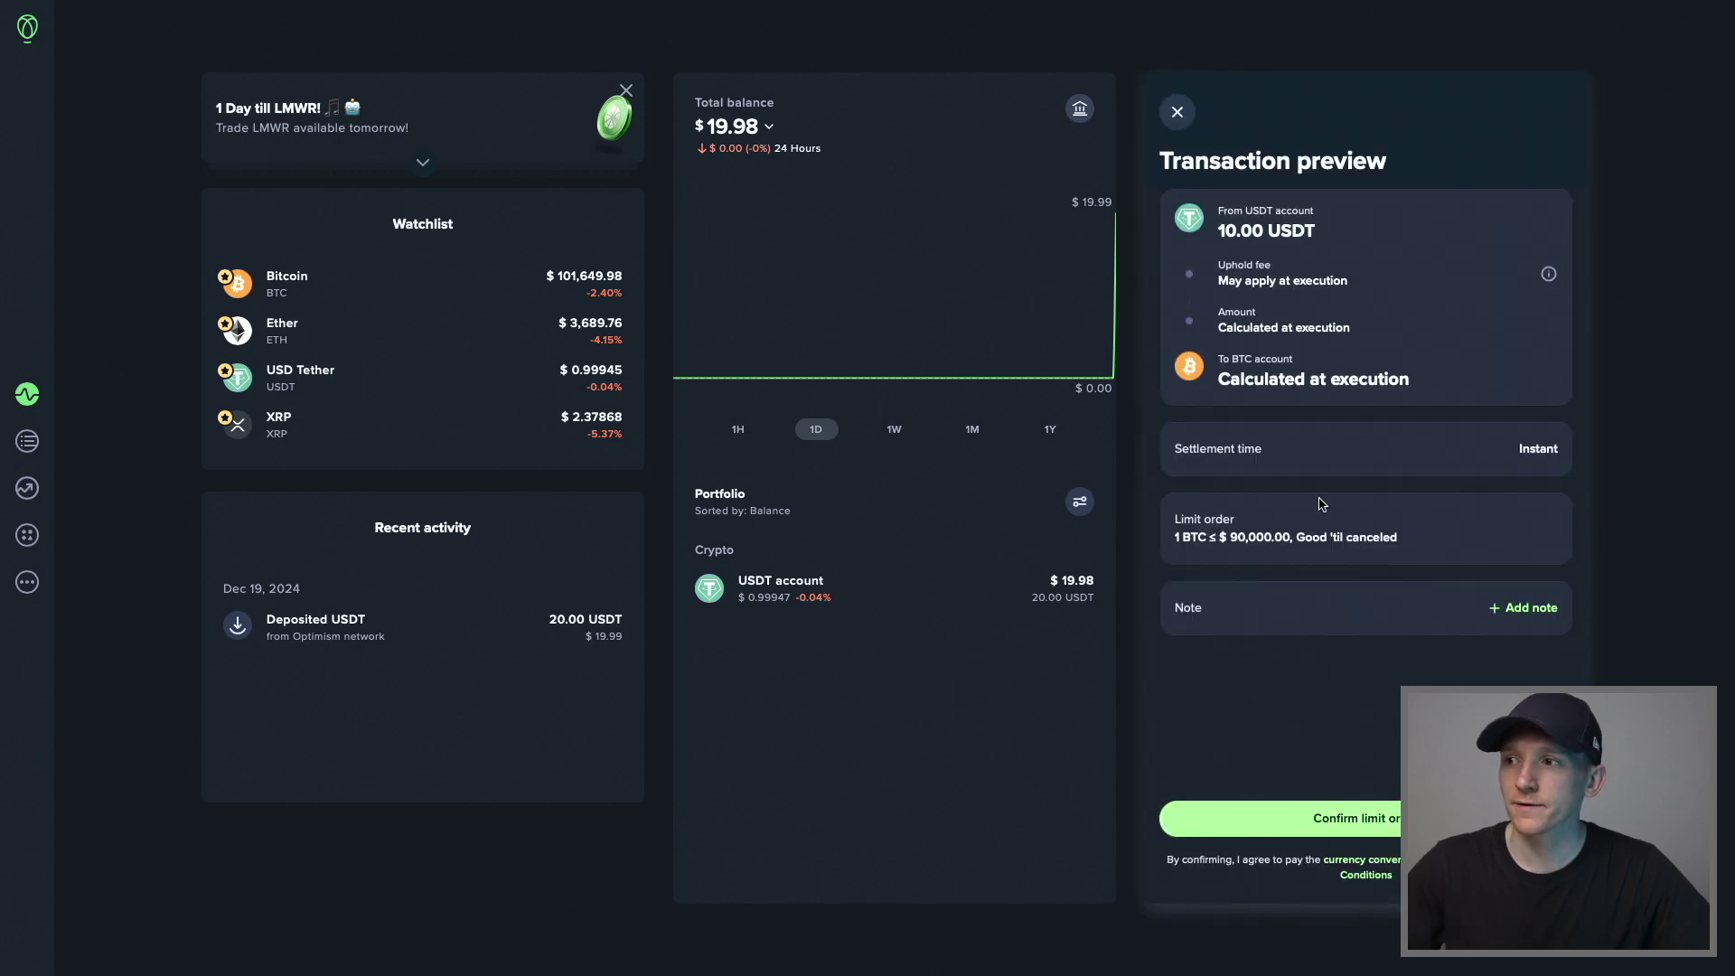
Confirm the limit order, leaving an empty $0 Anything to Anything form with a $19.99 balance
{"action": "left_click", "coordinate": [1266, 806]}
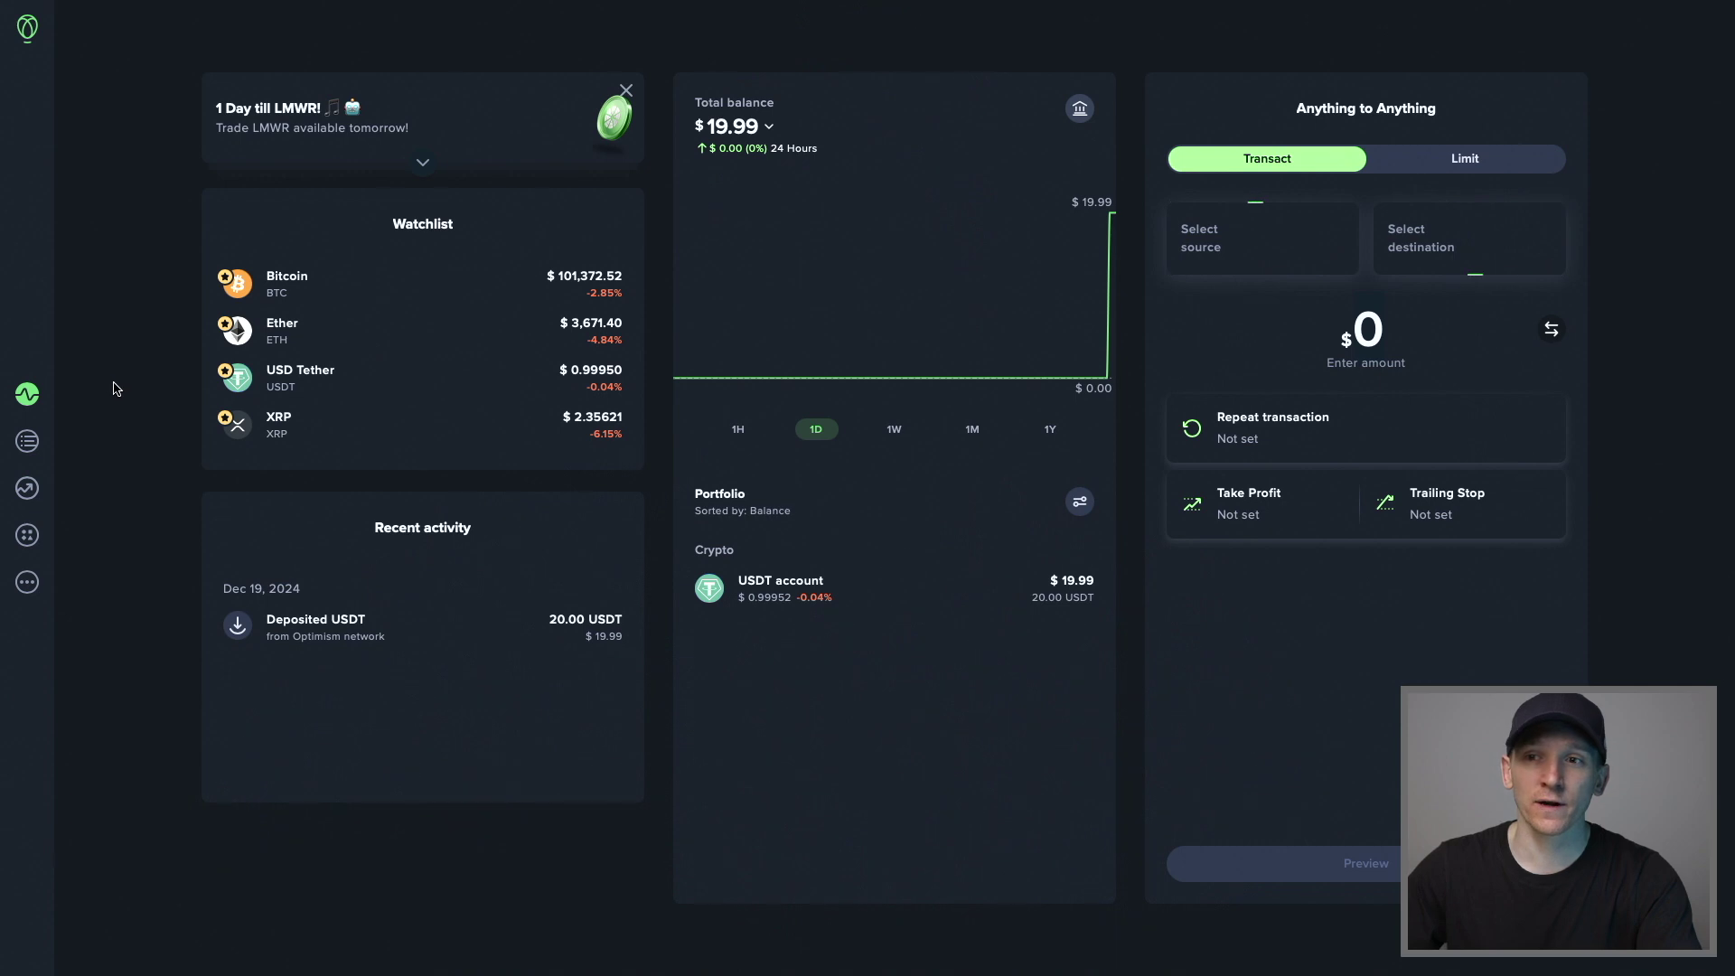
Cancel the 10 USDT to BTC order from the Activity panel's Limit orders list
{"action": "left_click", "coordinate": [28, 442]}
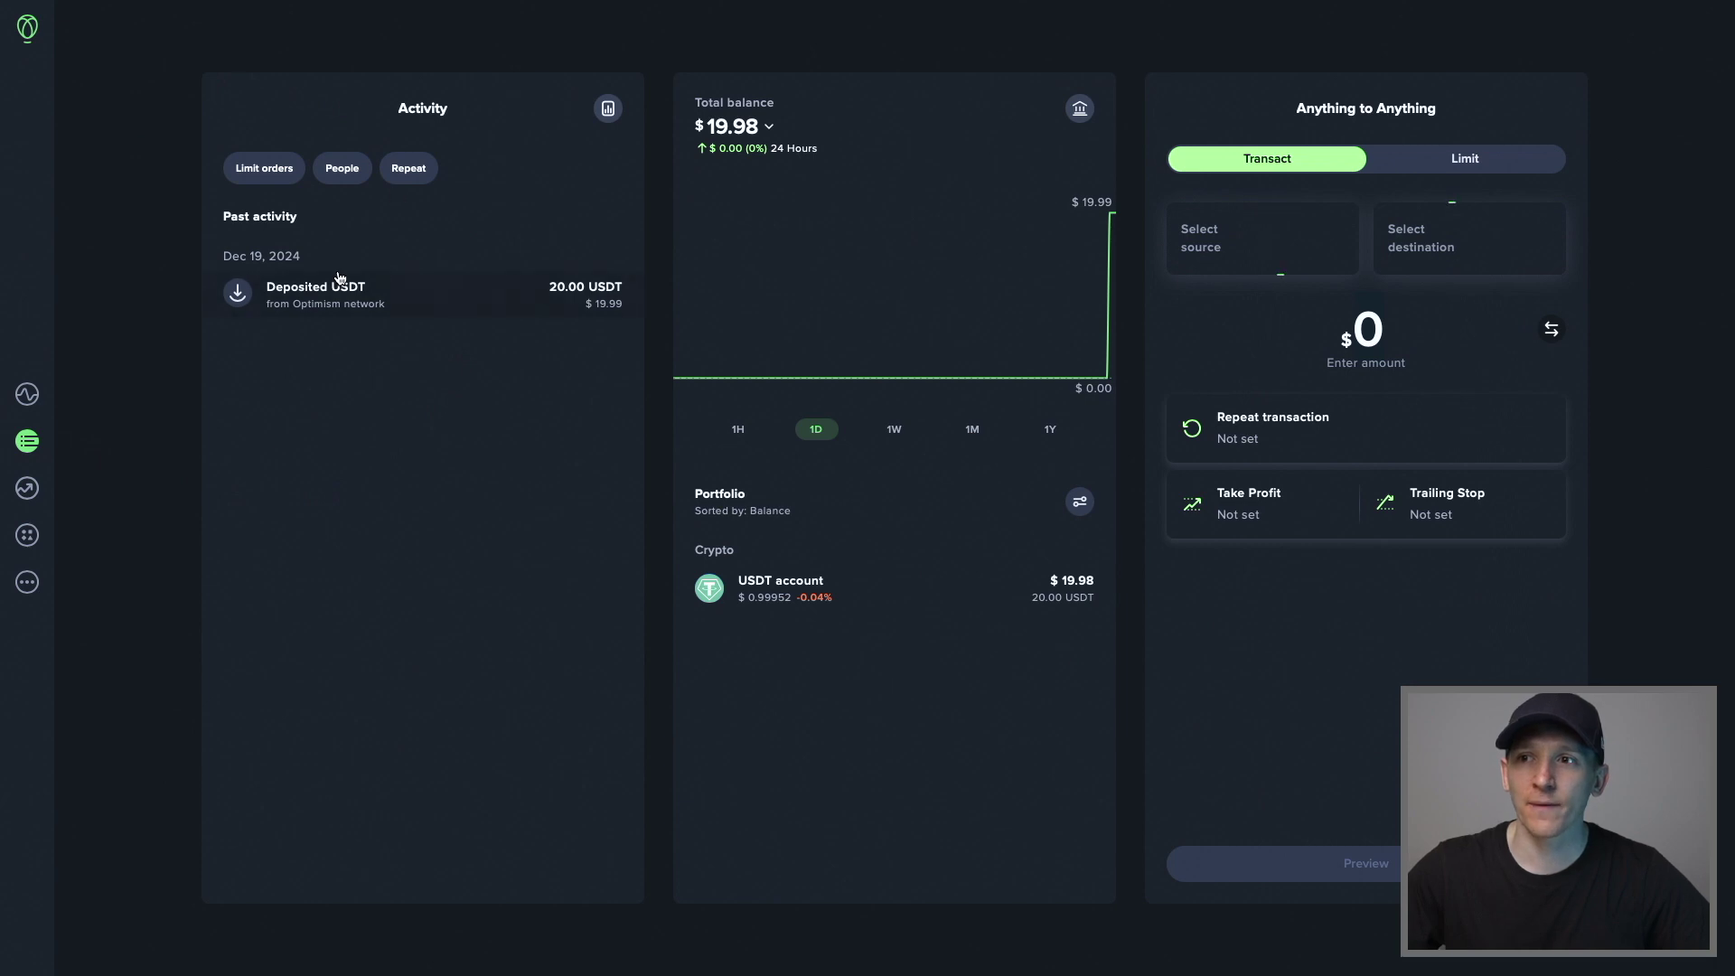
{"action": "left_click", "coordinate": [264, 177]}
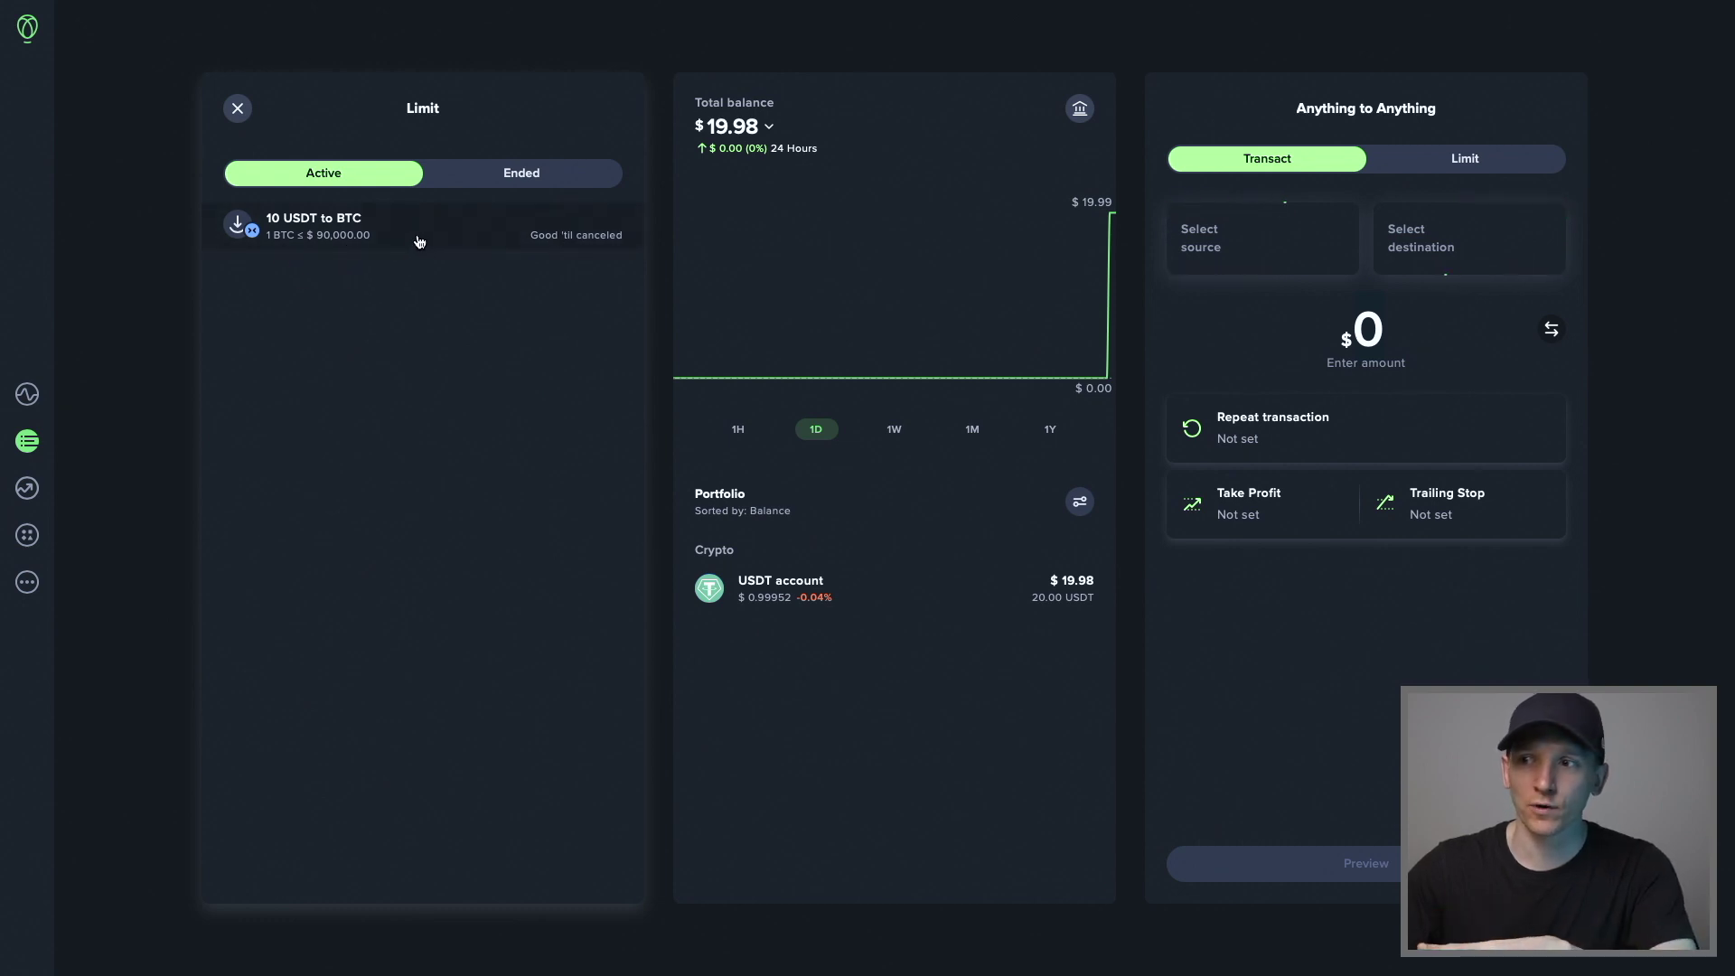
{"action": "left_click", "coordinate": [350, 220]}
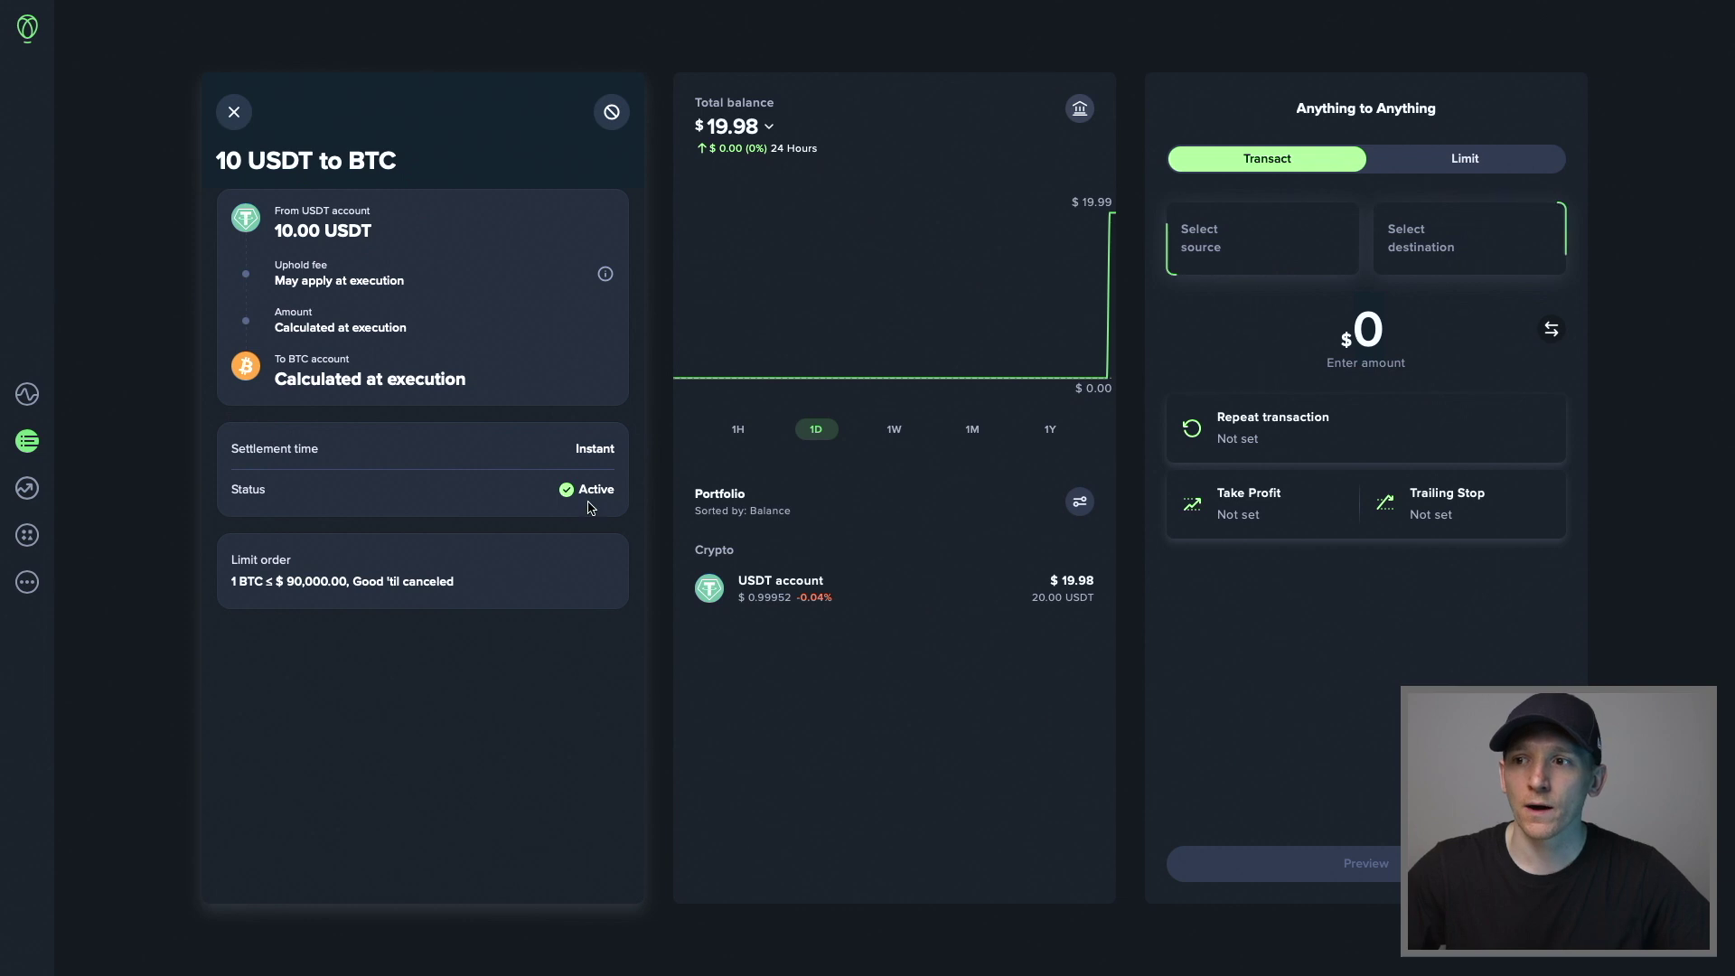
{"action": "left_click", "coordinate": [612, 114]}
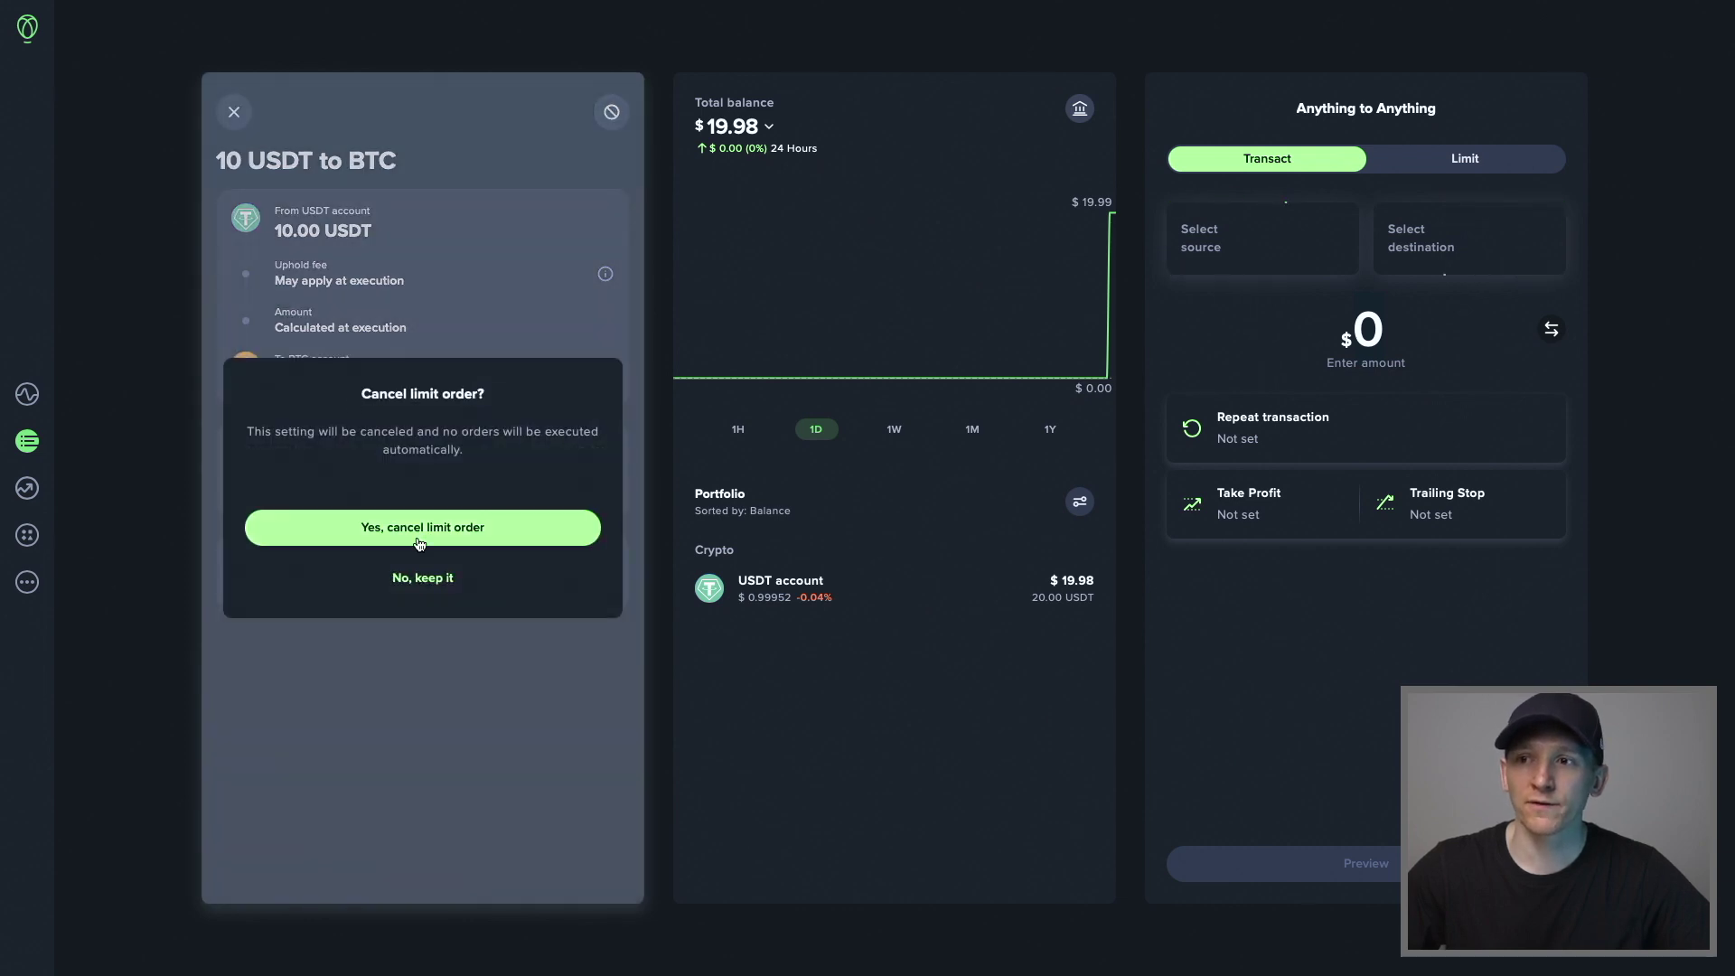
{"action": "left_click", "coordinate": [389, 532]}
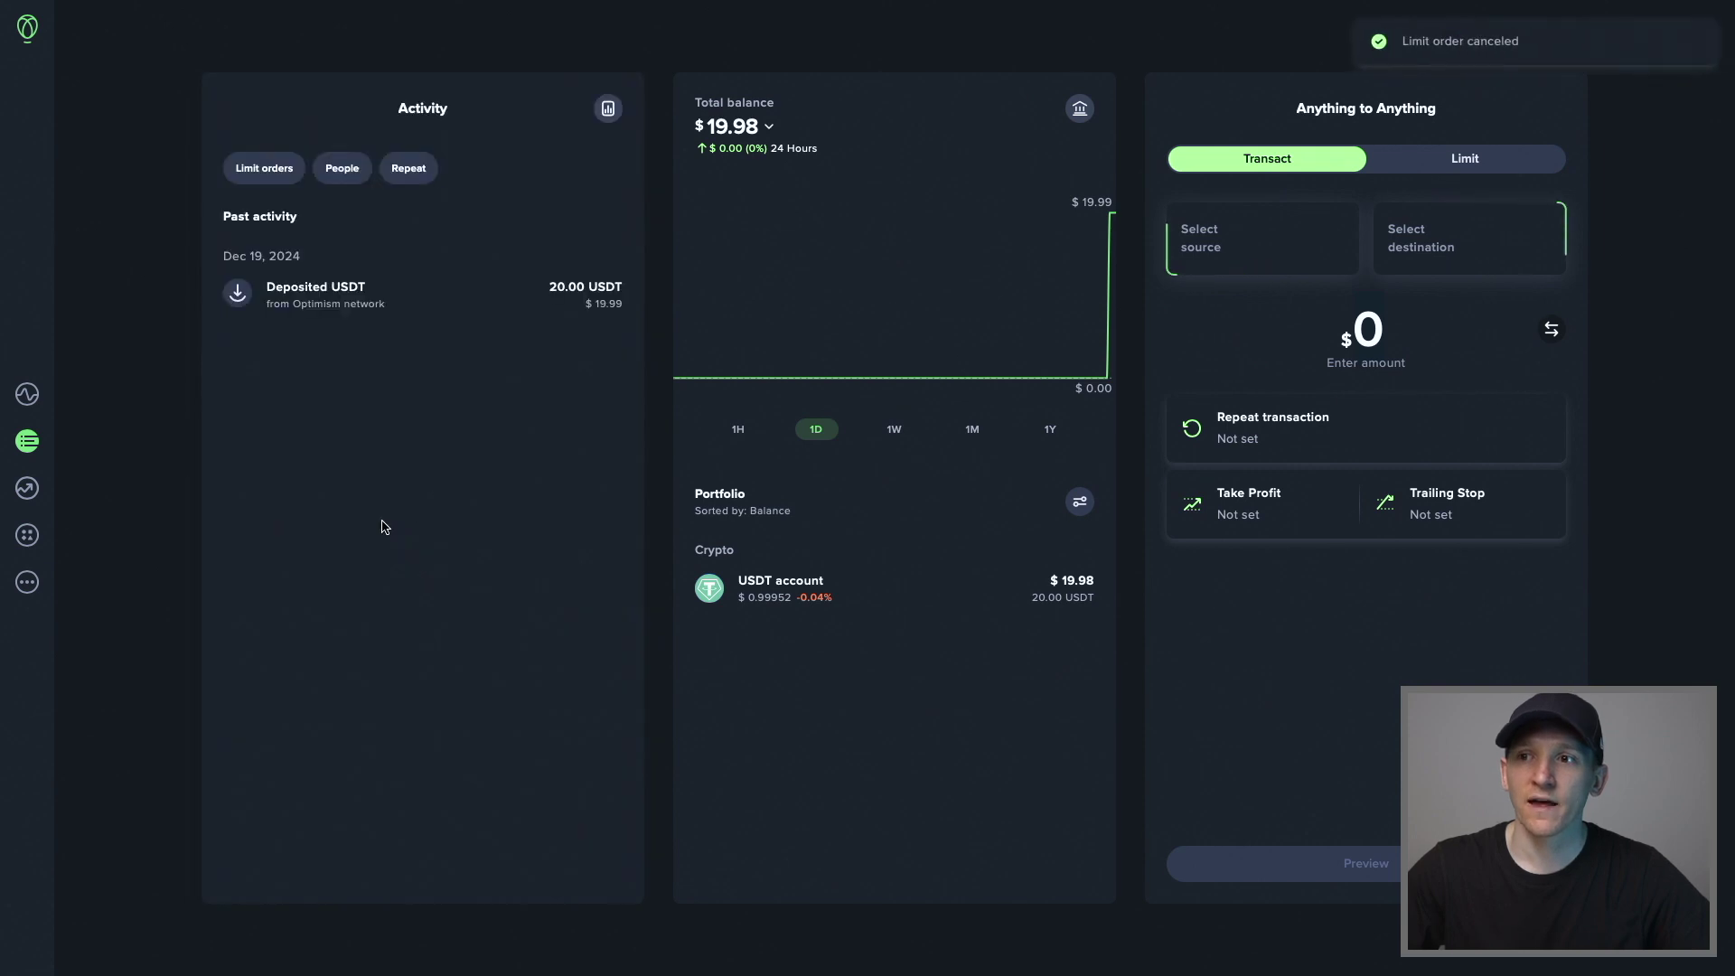
Verify the Active limit orders tab is empty, then bring up the transaction Source list
{"action": "left_click", "coordinate": [278, 169]}
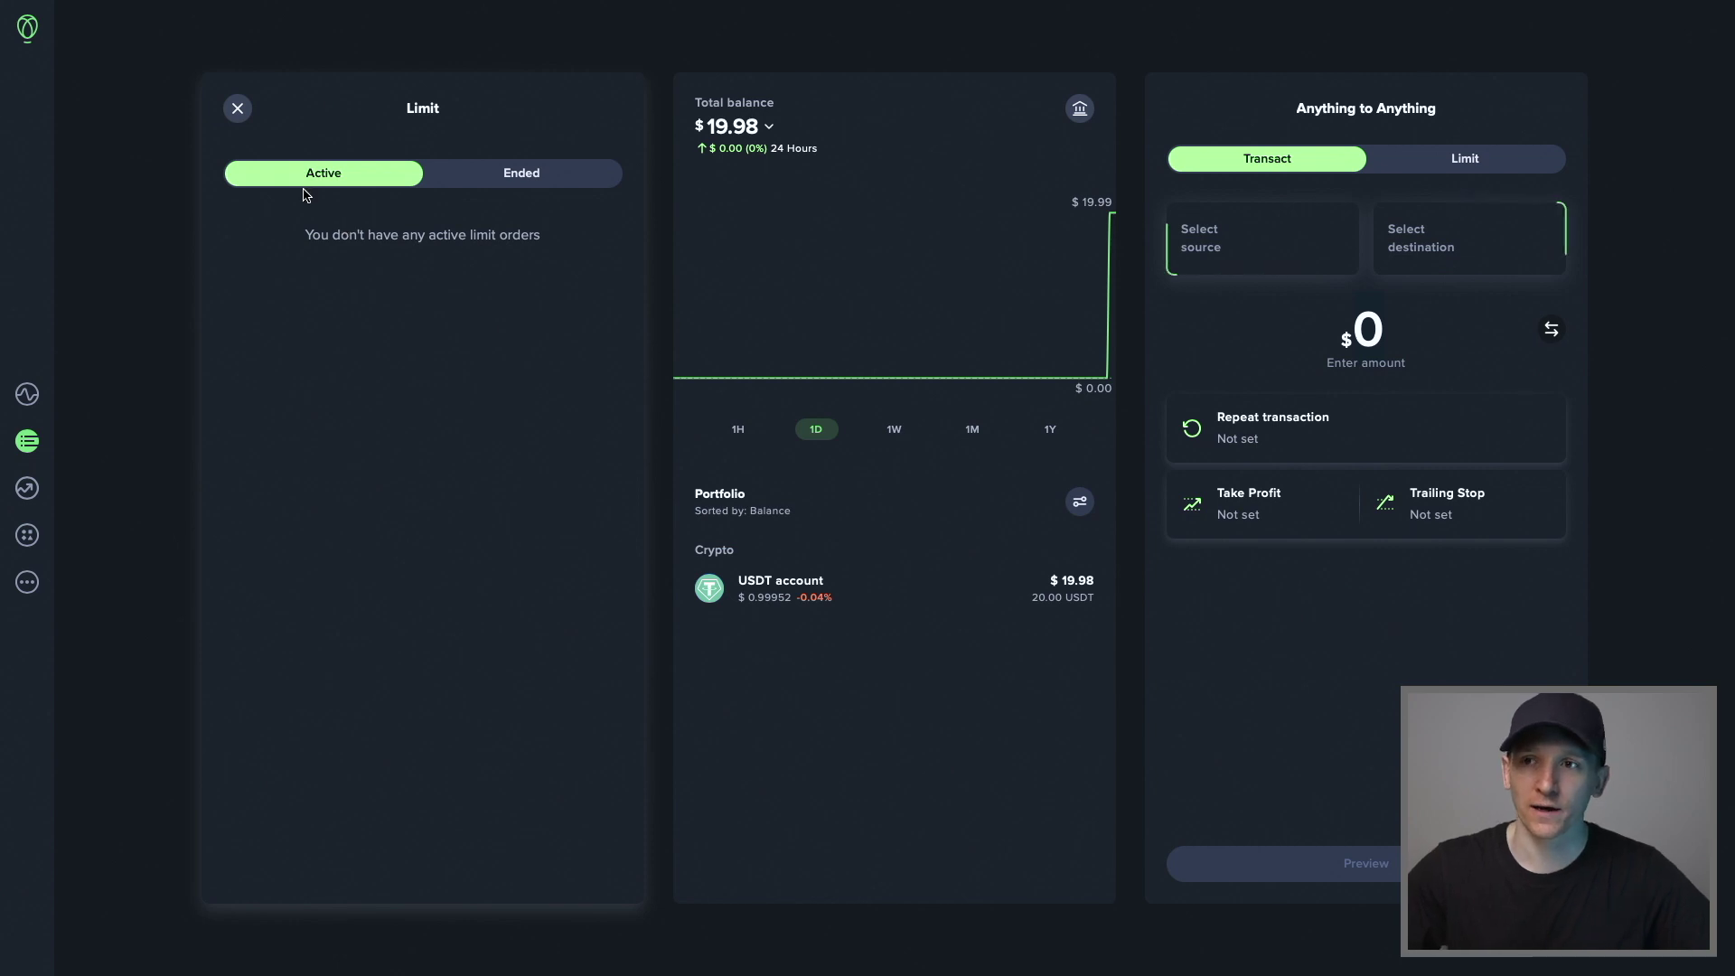
{"action": "left_click", "coordinate": [236, 111]}
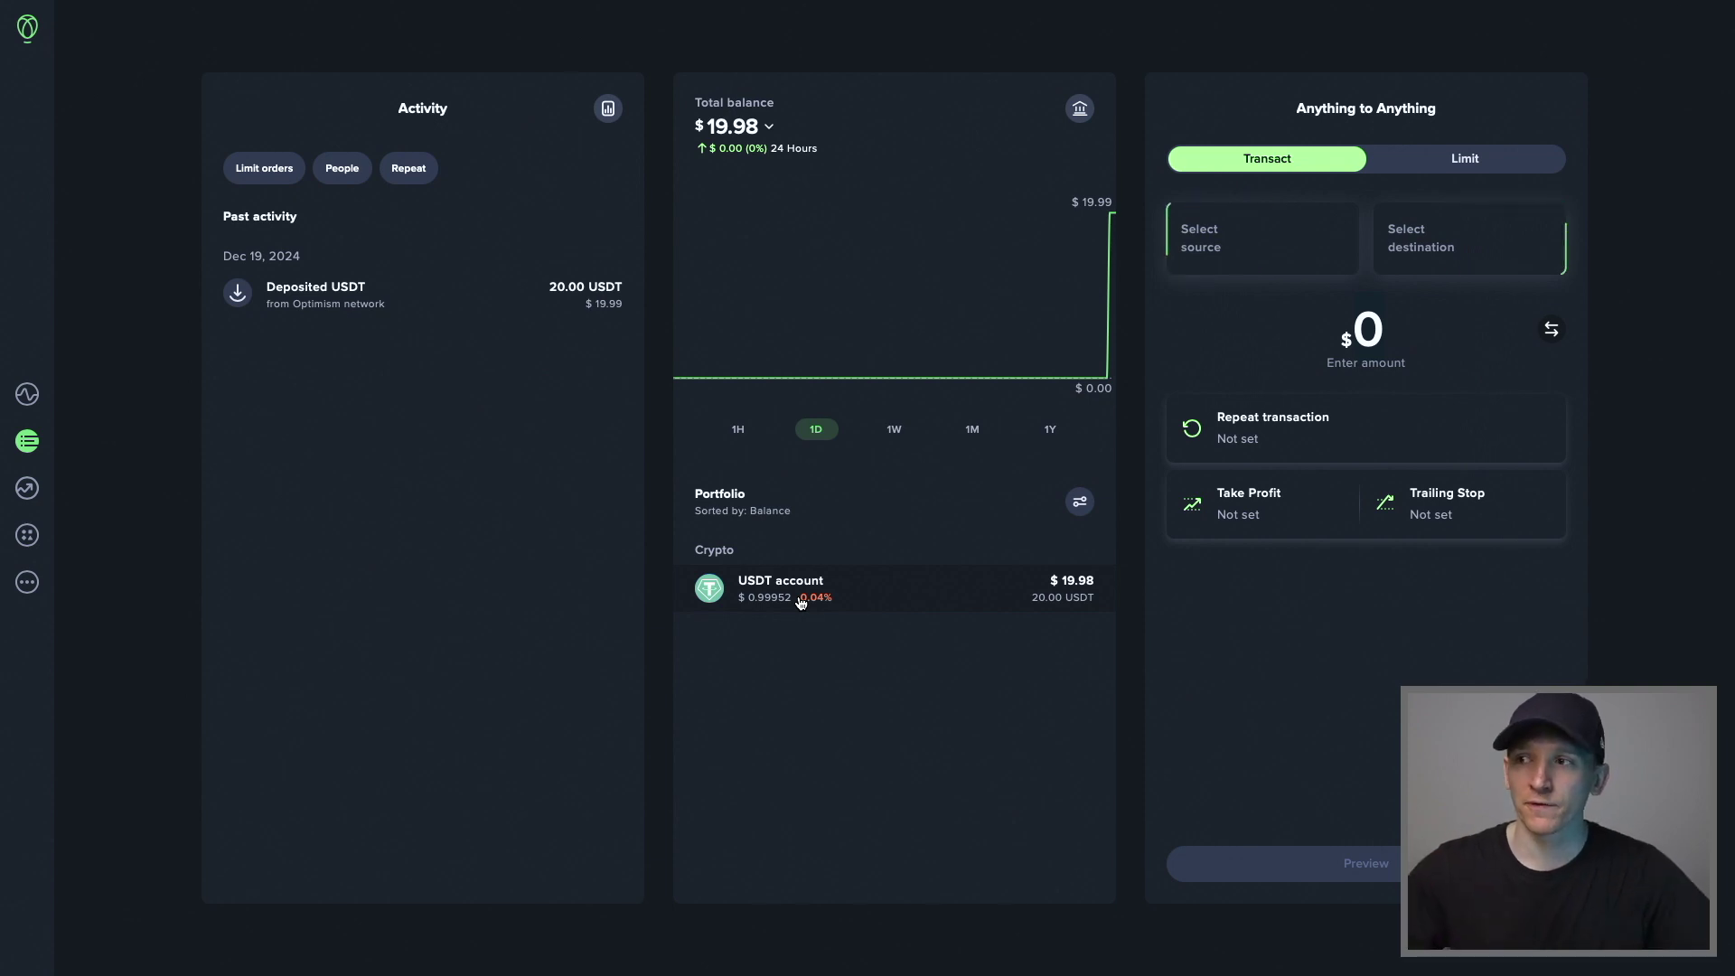
{"action": "left_click", "coordinate": [1211, 246]}
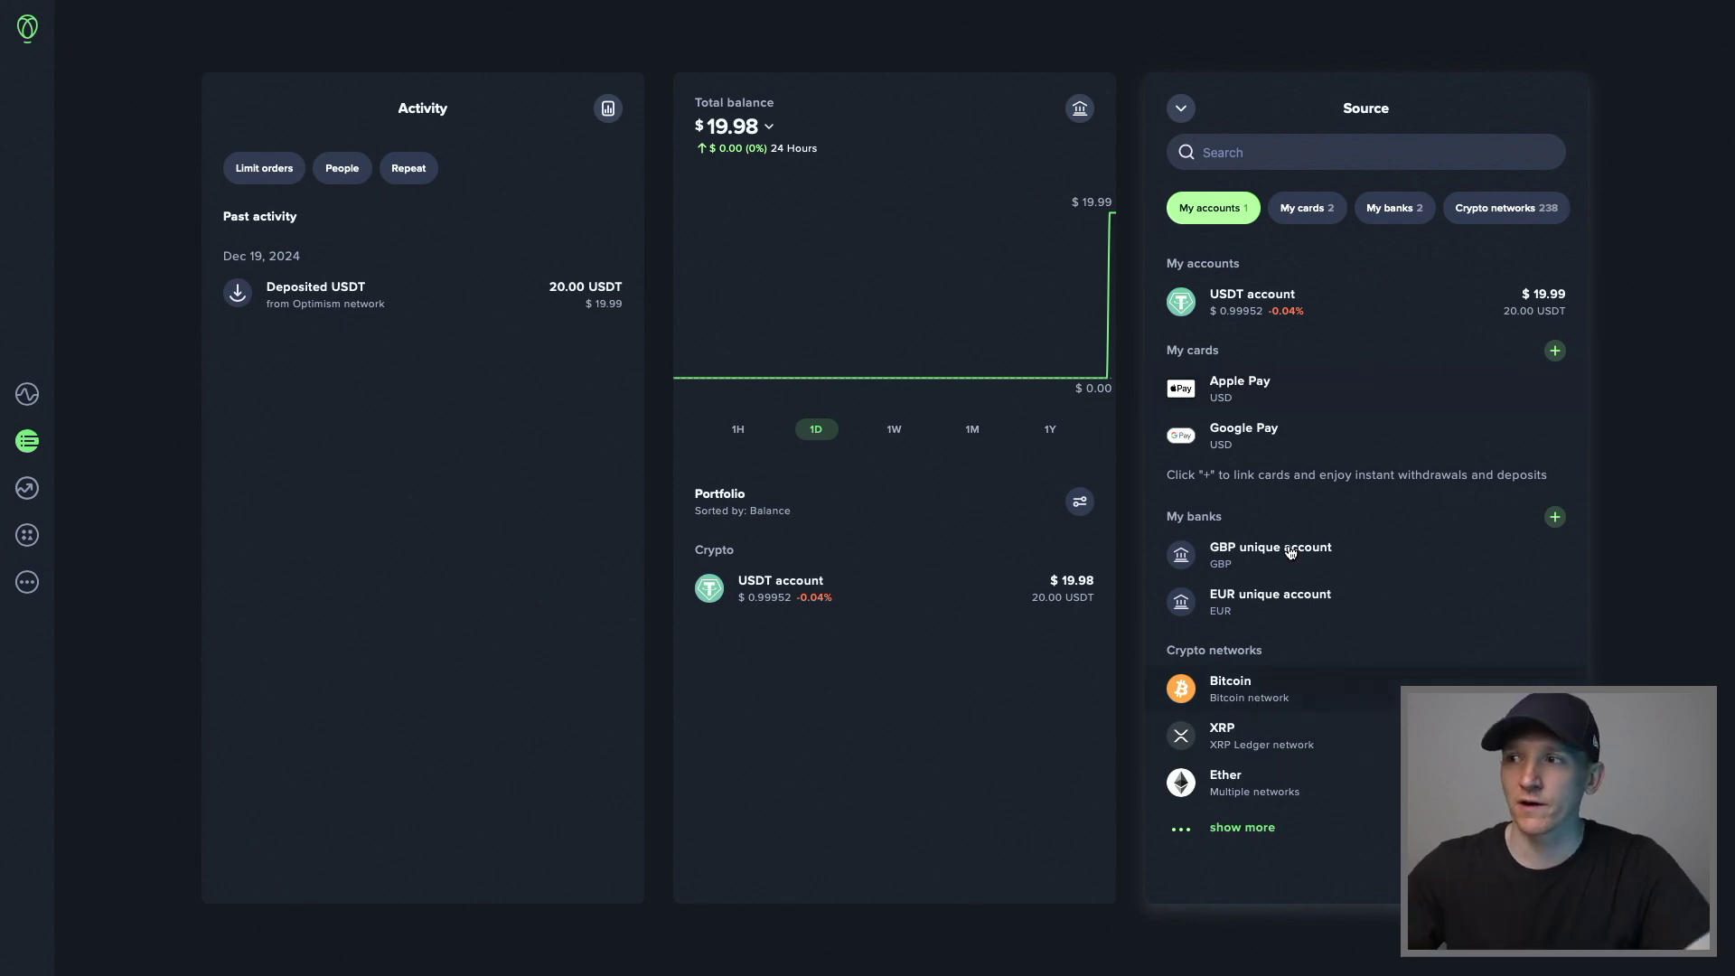
Use the USDT account as source and start adding a new bank under My banks
{"action": "left_click", "coordinate": [1238, 306]}
{"action": "left_click", "coordinate": [1444, 241]}
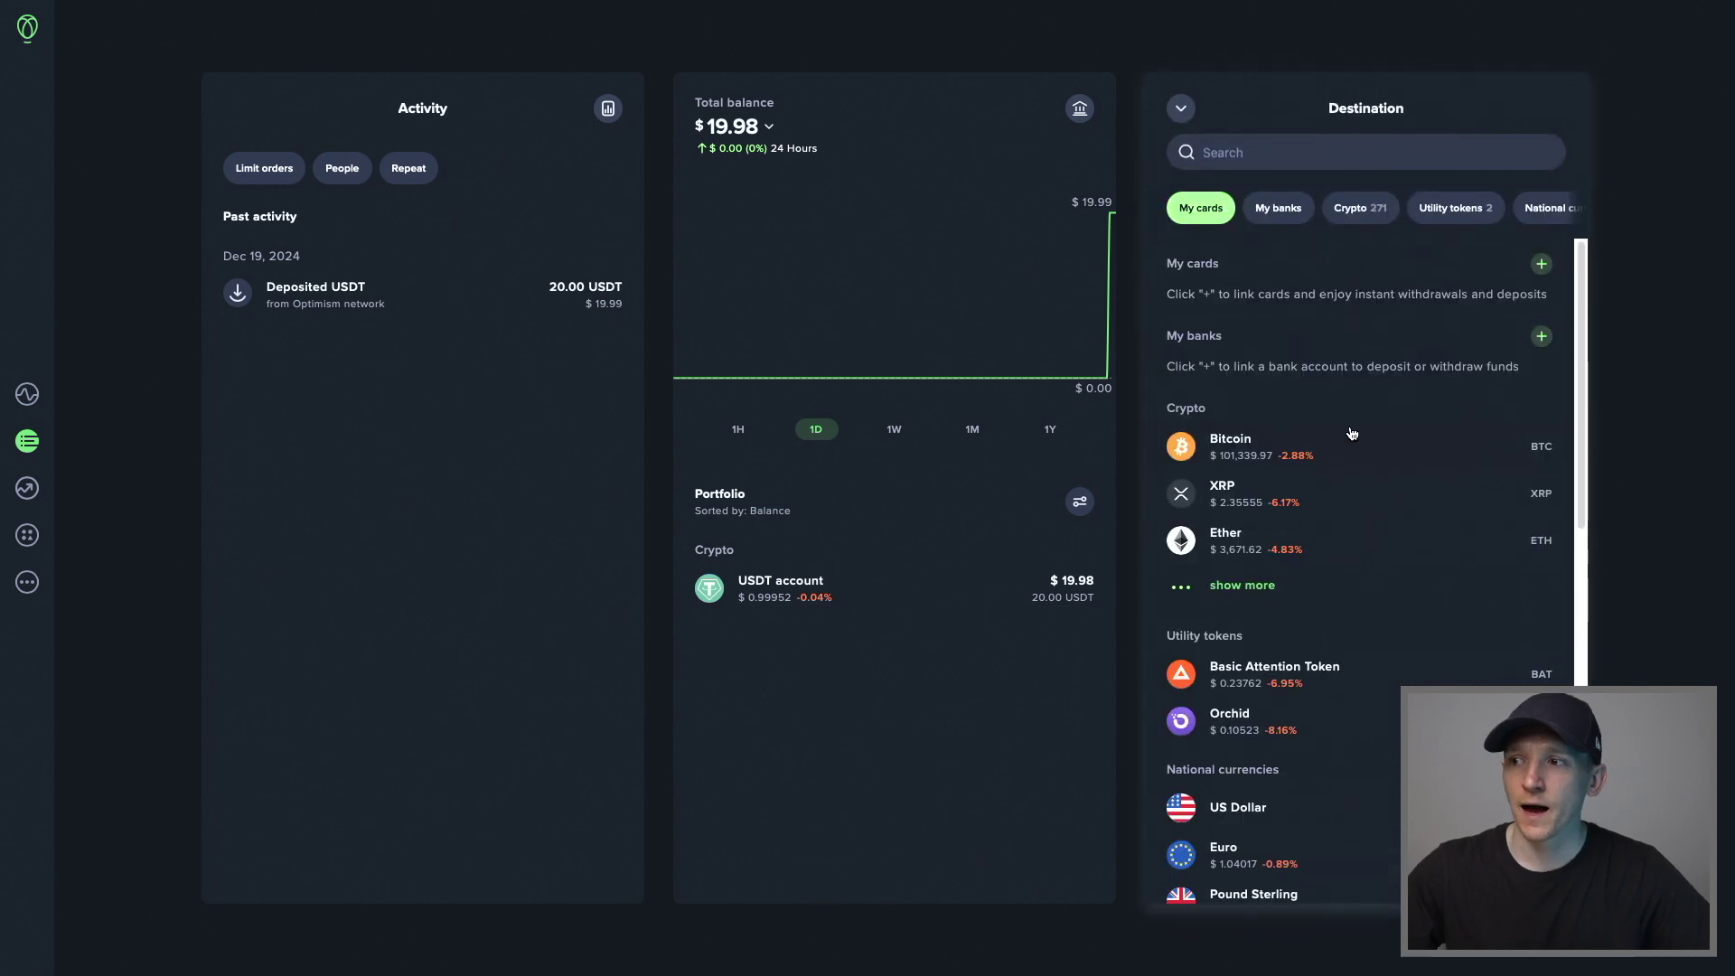
{"action": "left_click", "coordinate": [1285, 213]}
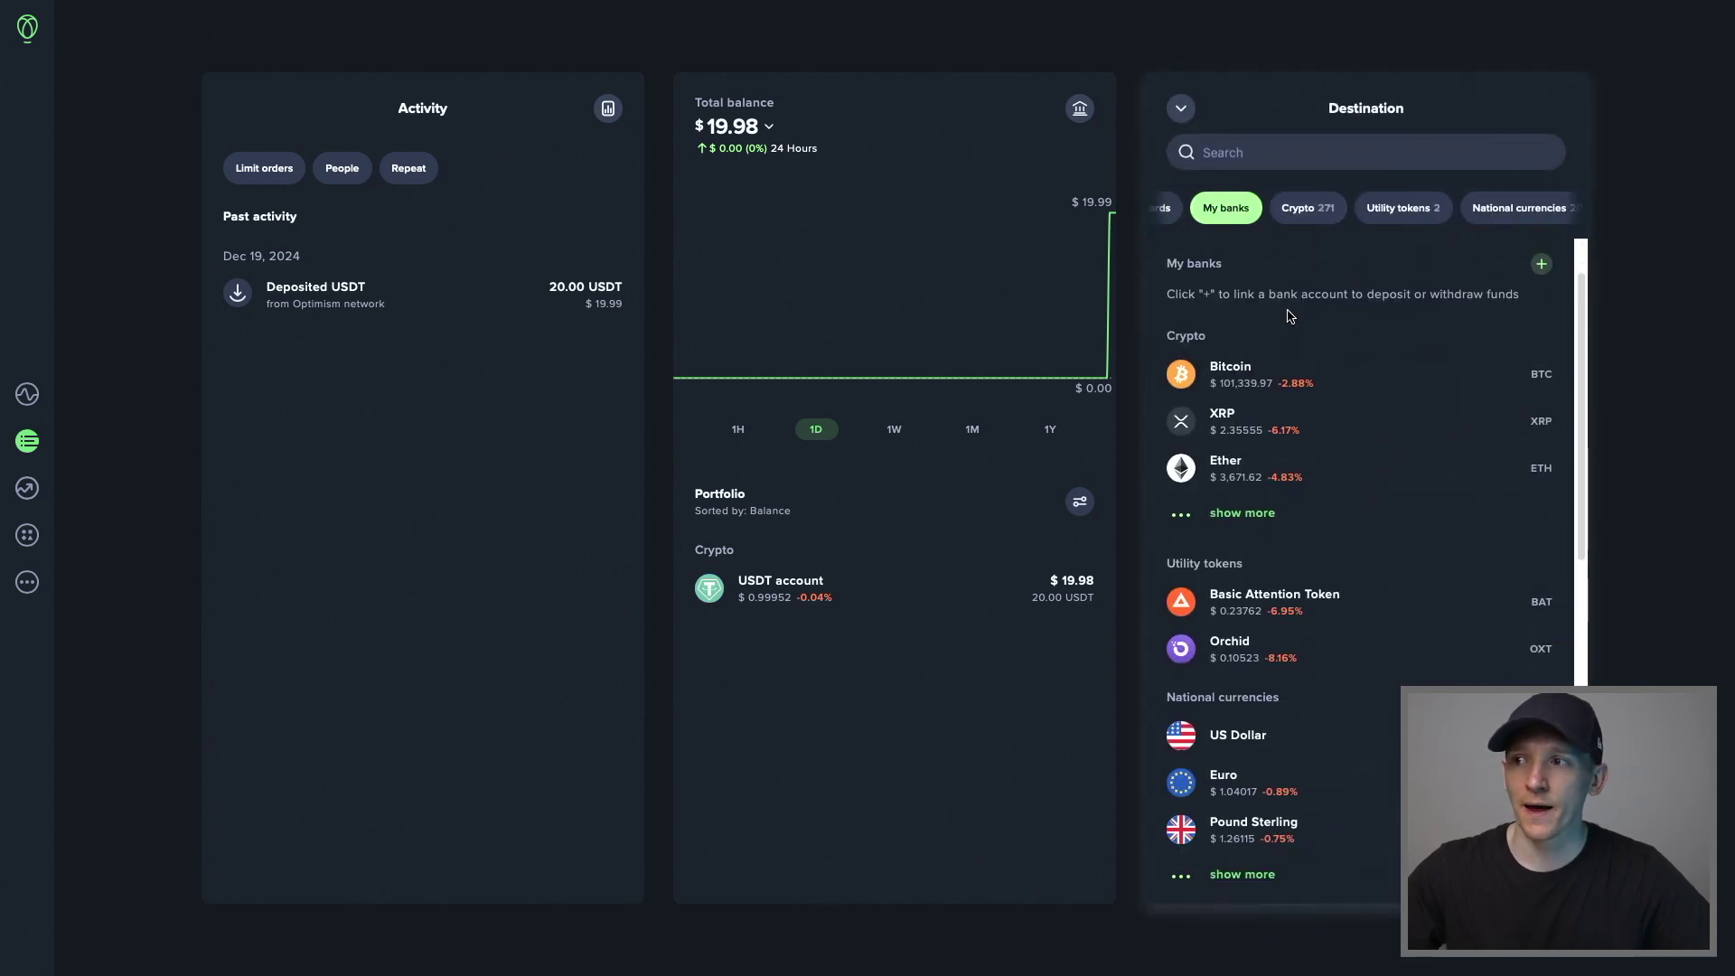
{"action": "scroll", "coordinate": [1291, 317], "scroll_direction": "up", "scroll_amount": 2}
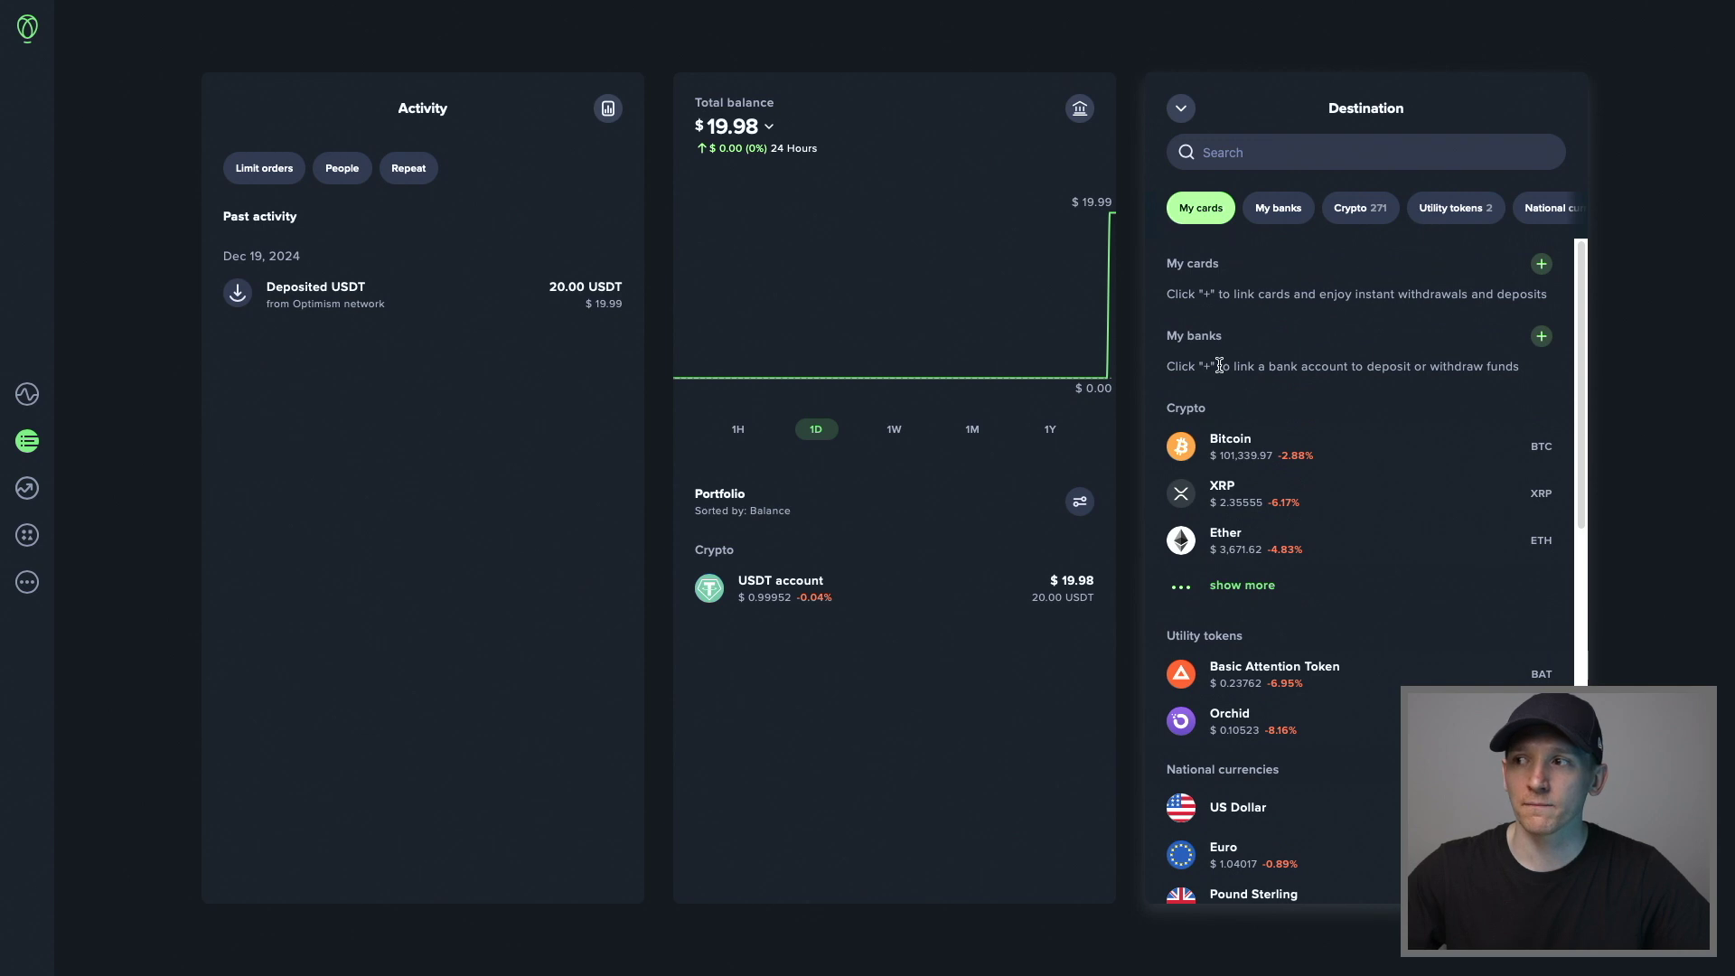
{"action": "left_click", "coordinate": [1544, 336]}
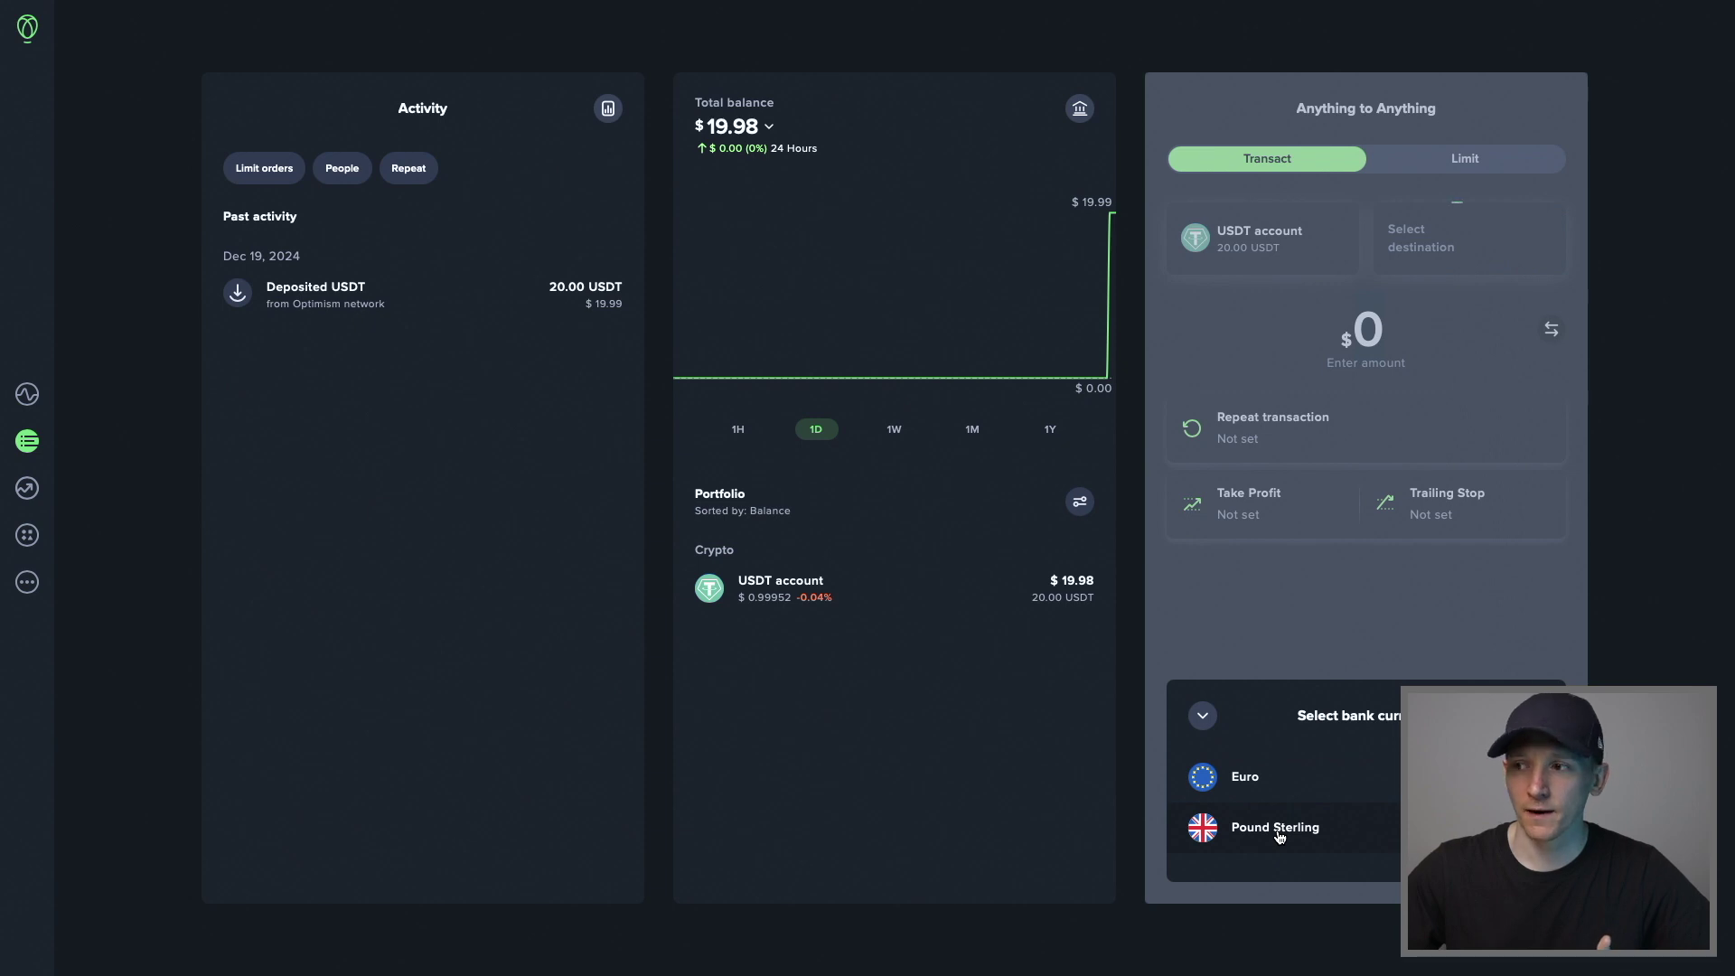
Pick Pound Sterling as bank currency twice, closing the verification panel each time
{"action": "left_click", "coordinate": [1279, 830]}
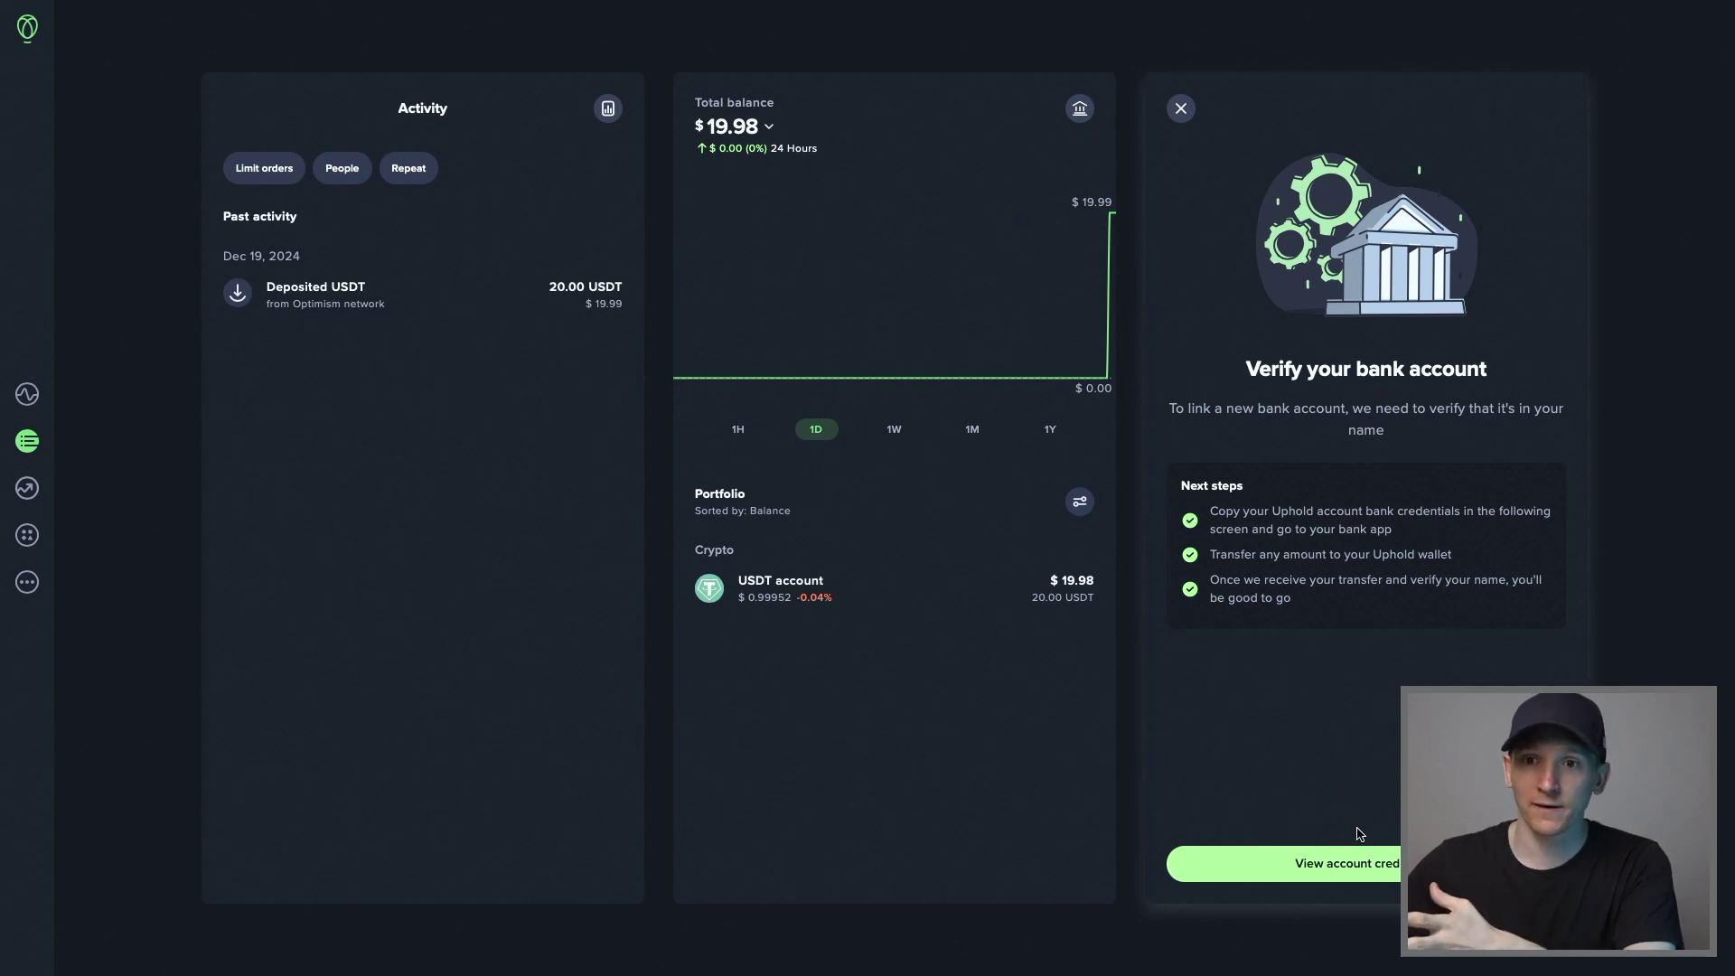
{"action": "left_click", "coordinate": [1180, 109]}
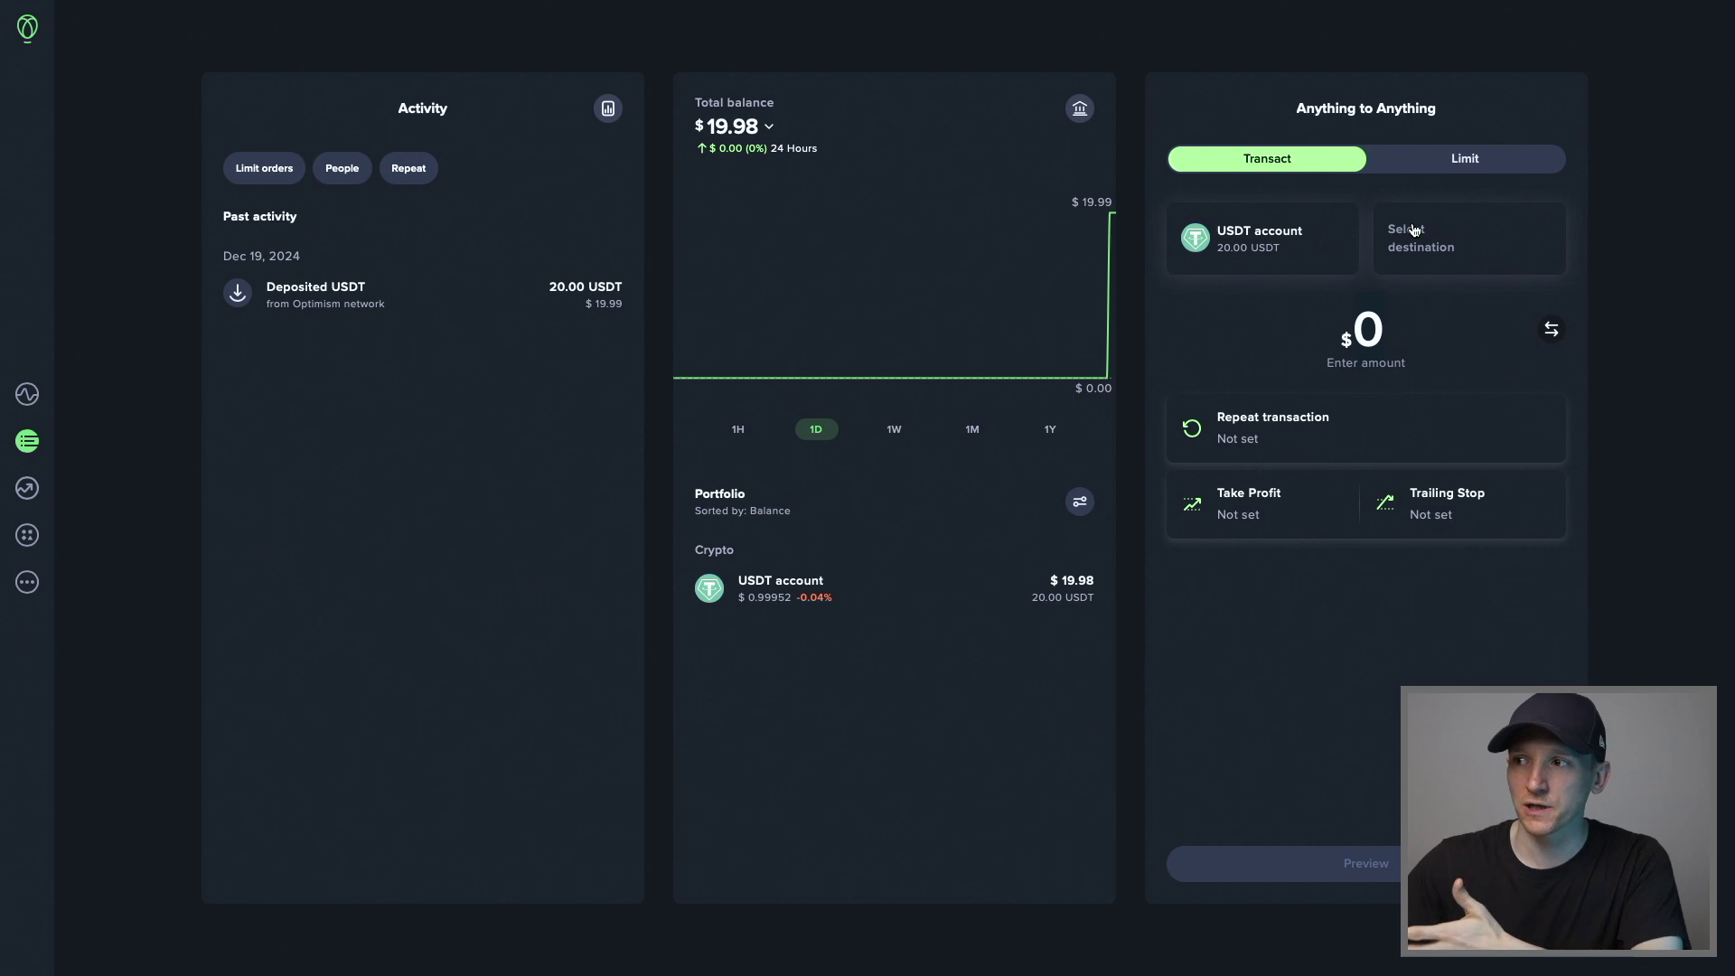
{"action": "left_click", "coordinate": [1413, 230]}
{"action": "left_click", "coordinate": [1541, 335]}
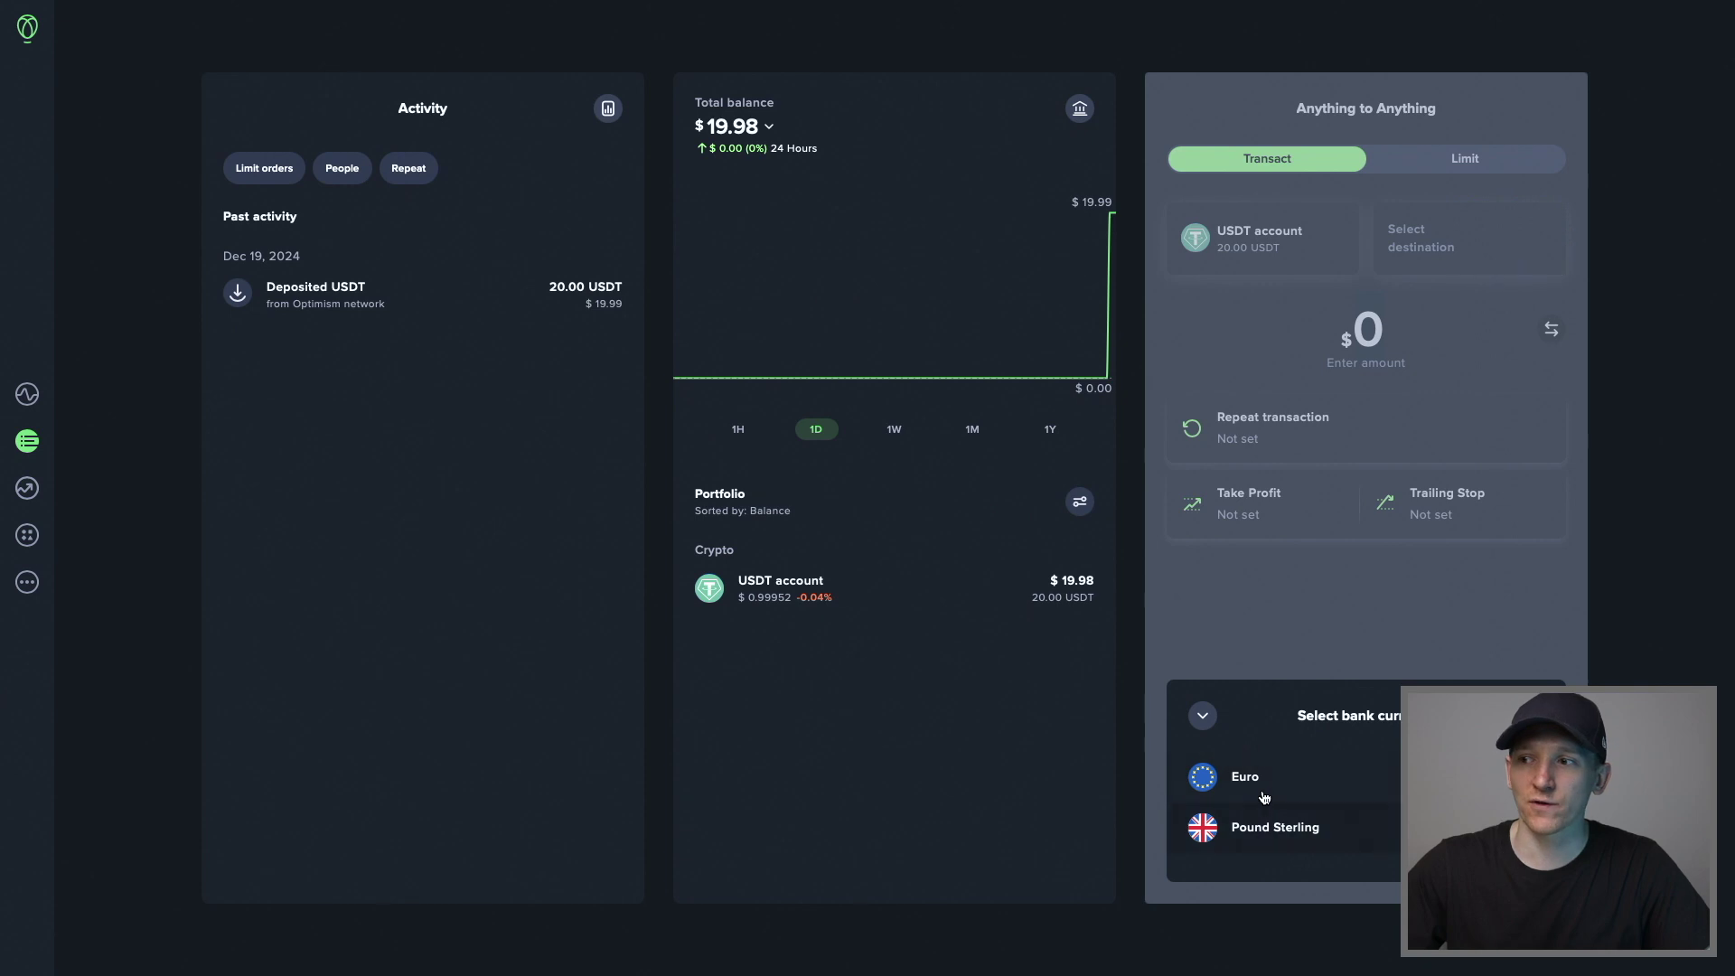
{"action": "left_click", "coordinate": [1256, 838]}
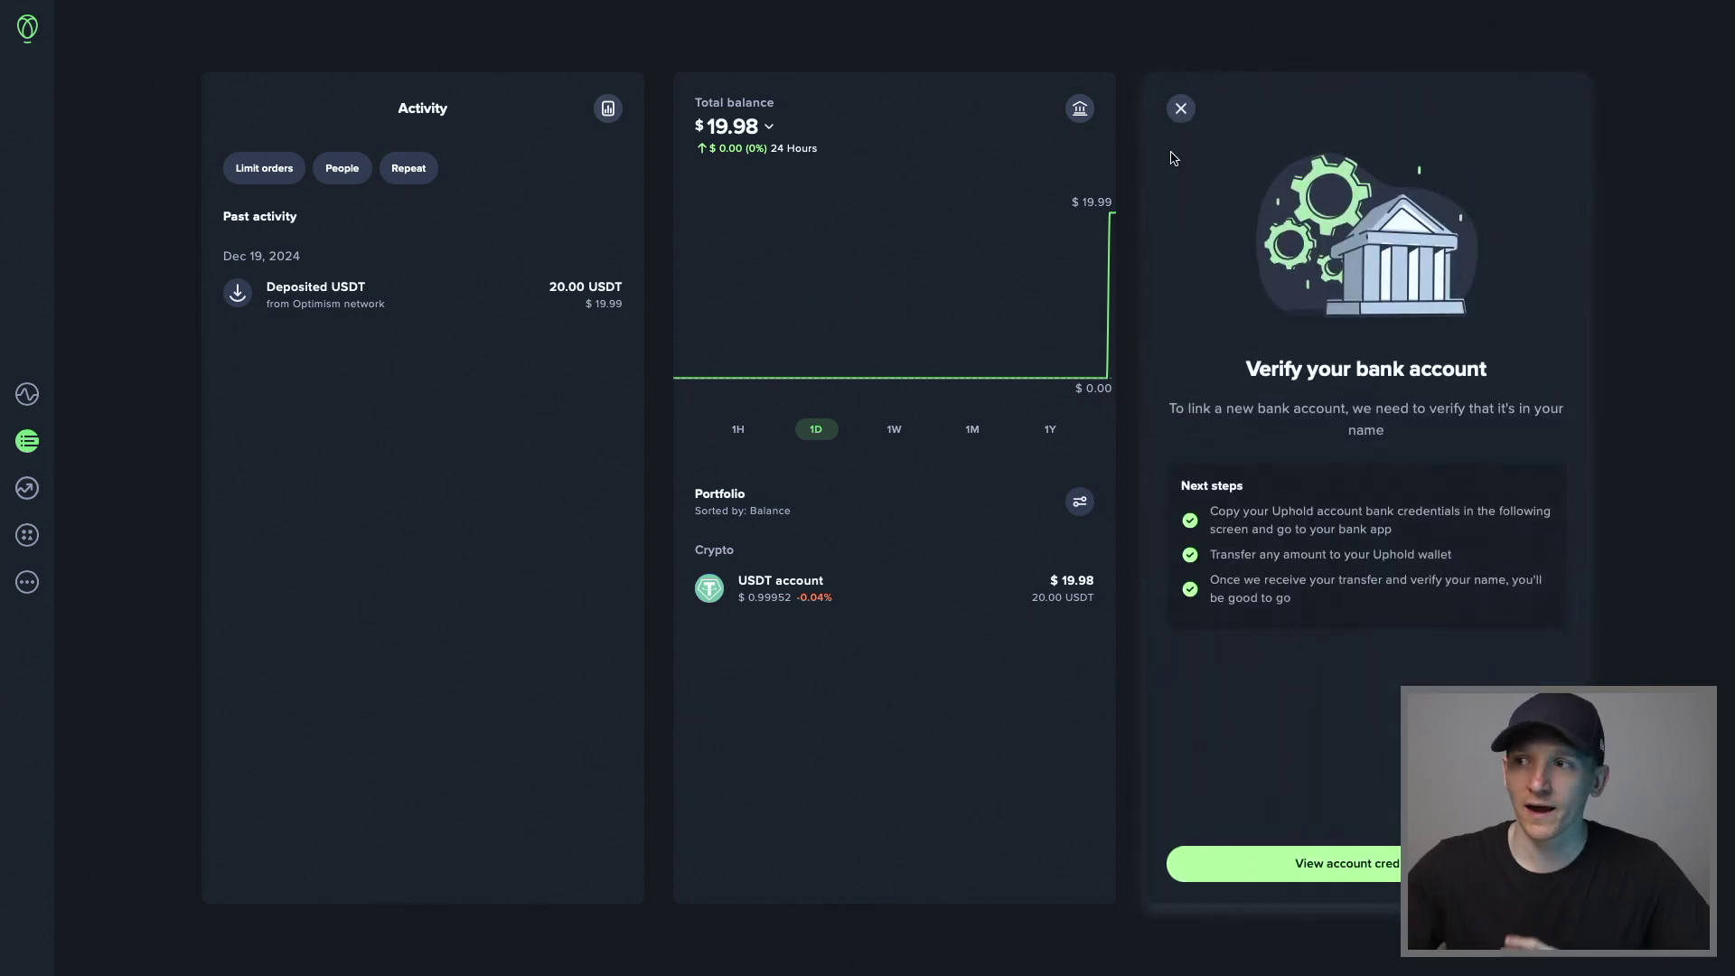
{"action": "left_click", "coordinate": [1180, 109]}
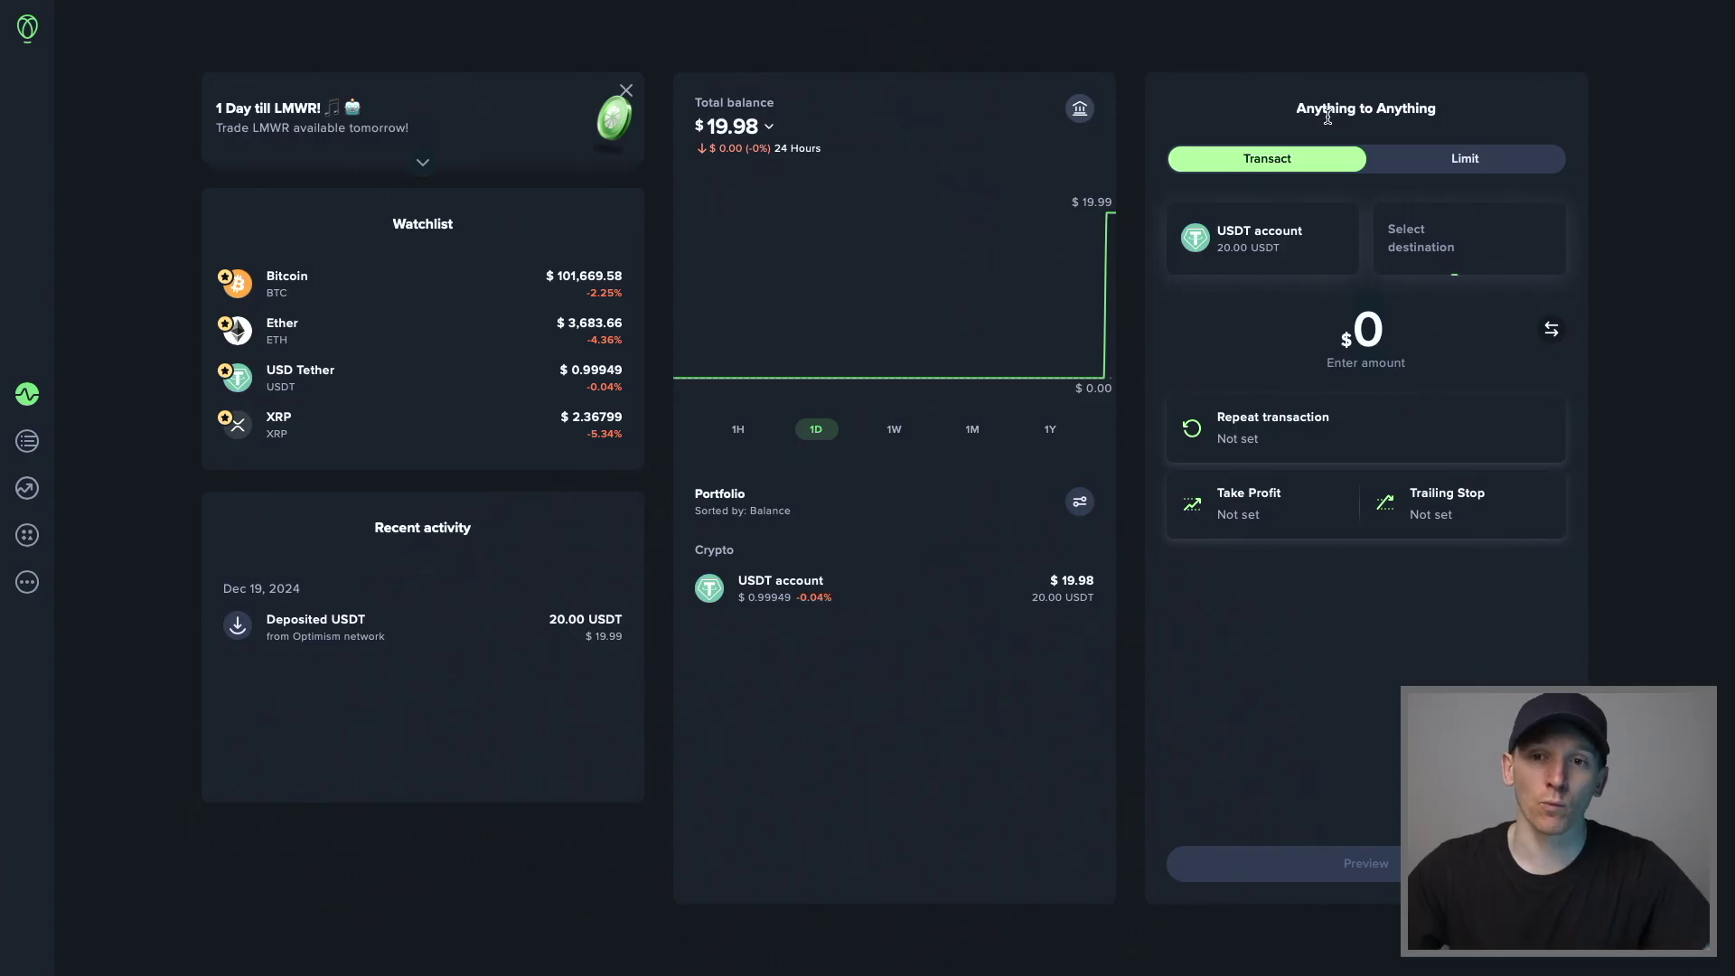
Highlight the Anything to Anything heading and keep the USDT account as the source
{"action": "left_click_drag", "start_coordinate": [1301, 108], "coordinate": [1448, 116]}
{"action": "left_click", "coordinate": [1419, 113]}
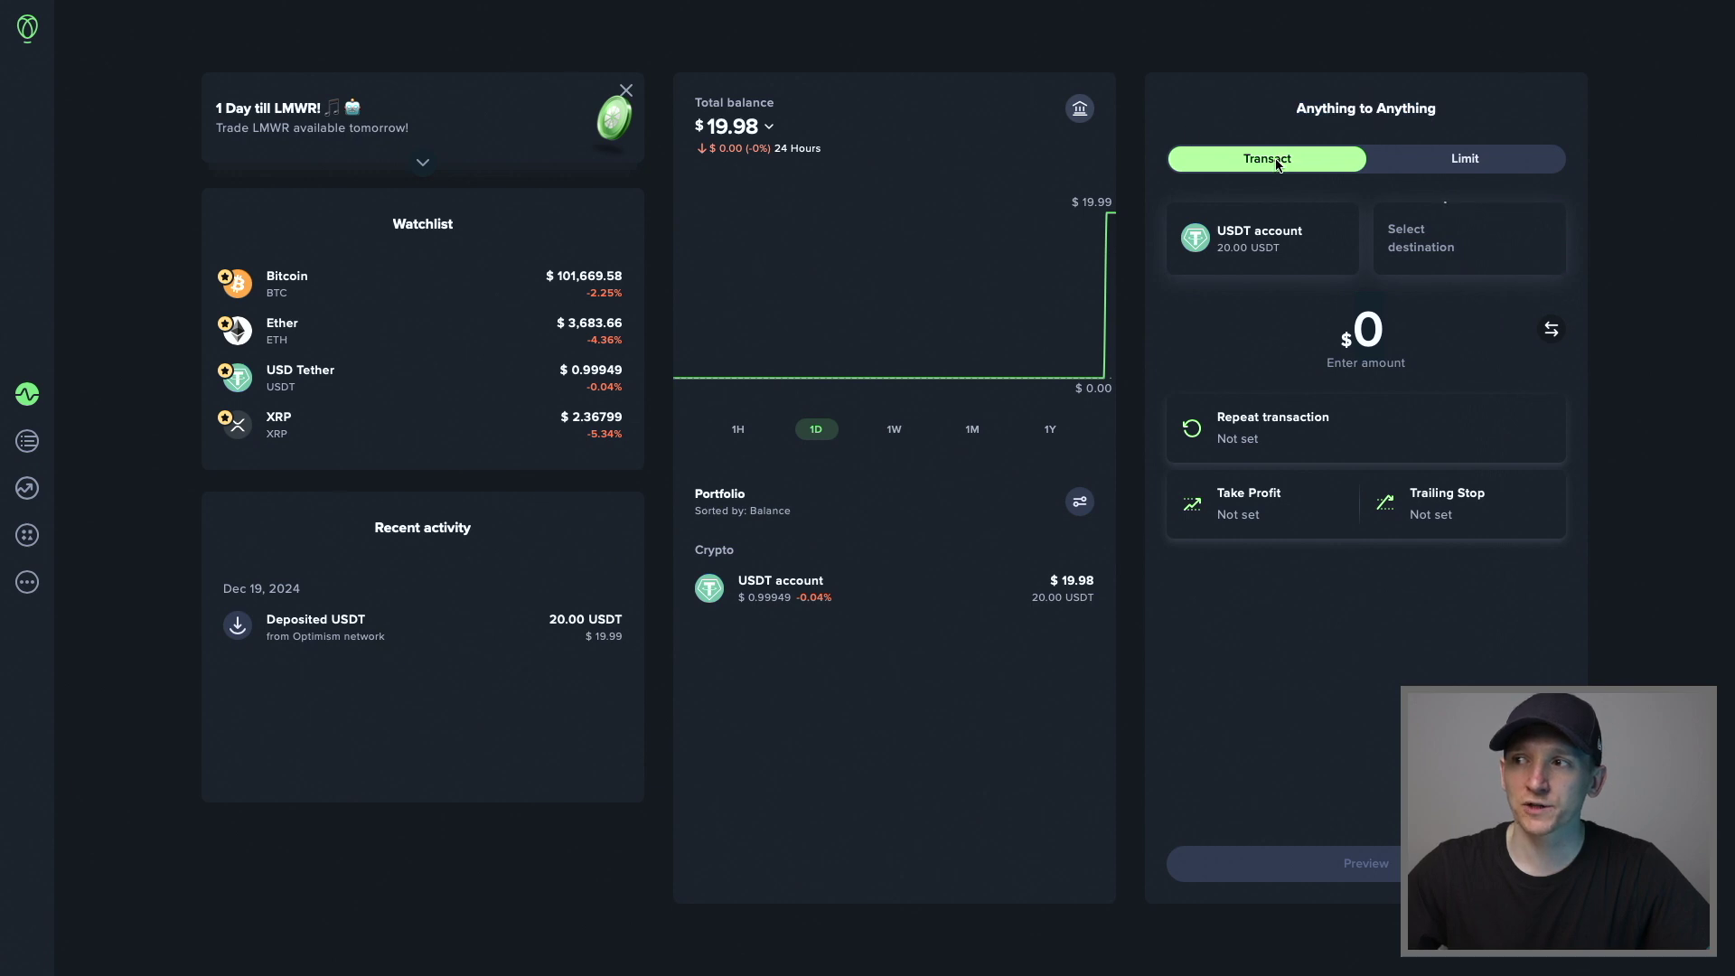
{"action": "left_click", "coordinate": [1242, 242]}
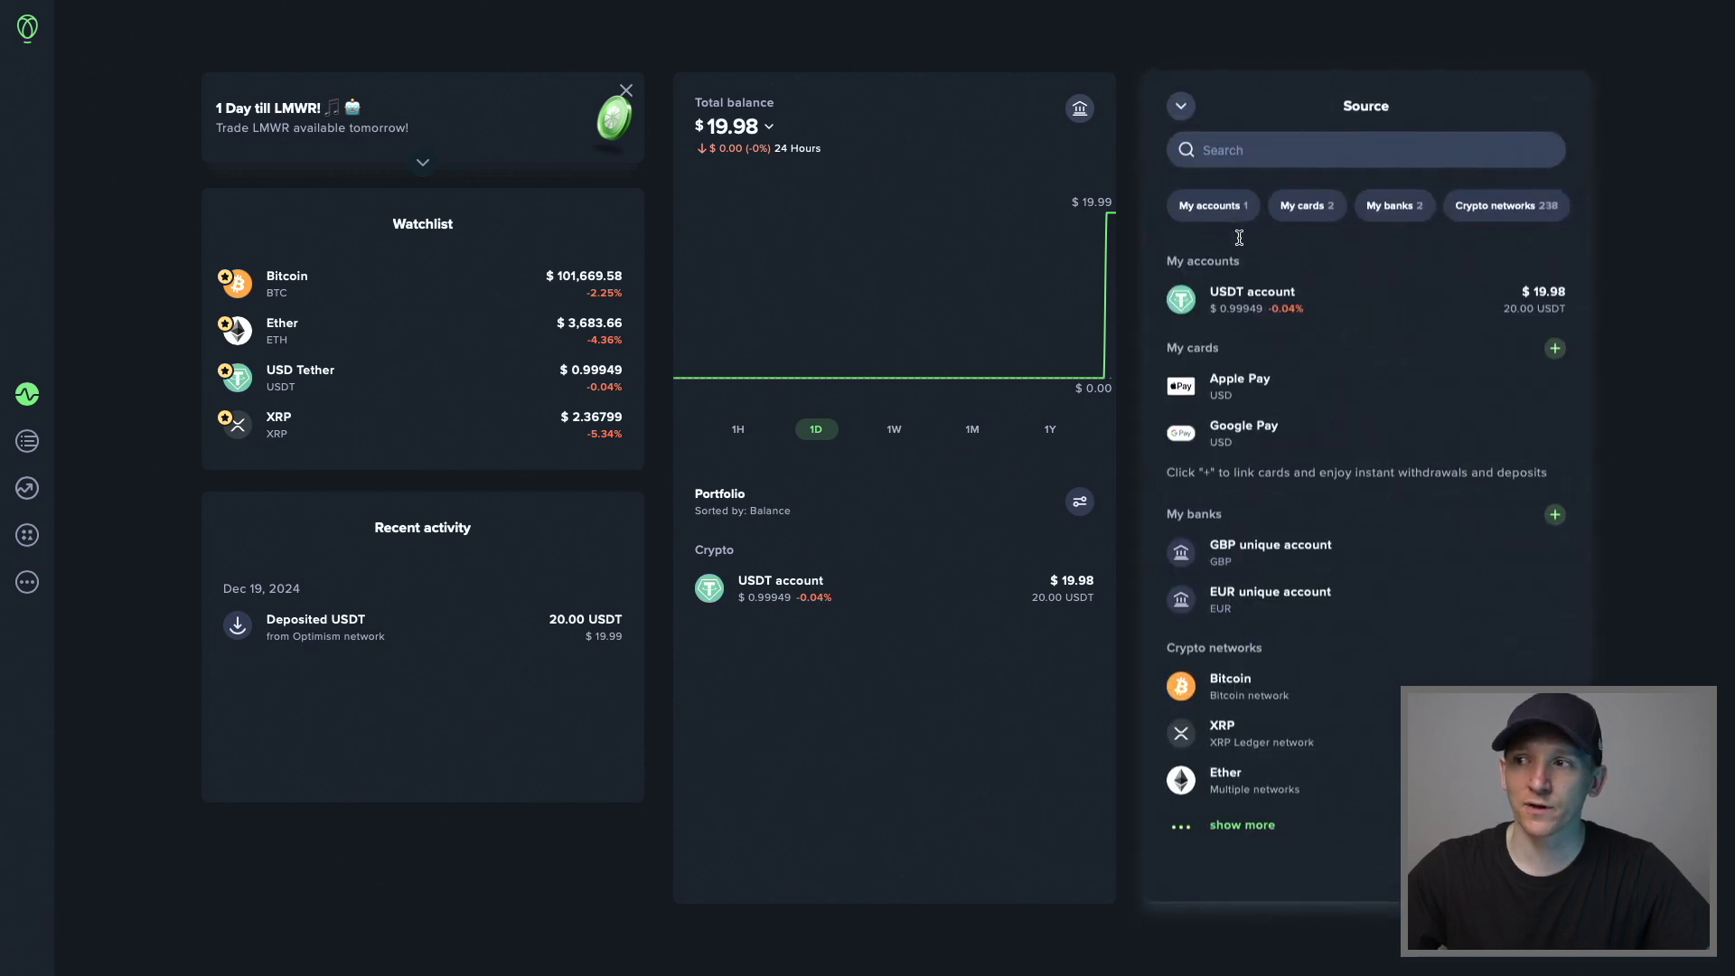
{"action": "left_click", "coordinate": [1239, 301]}
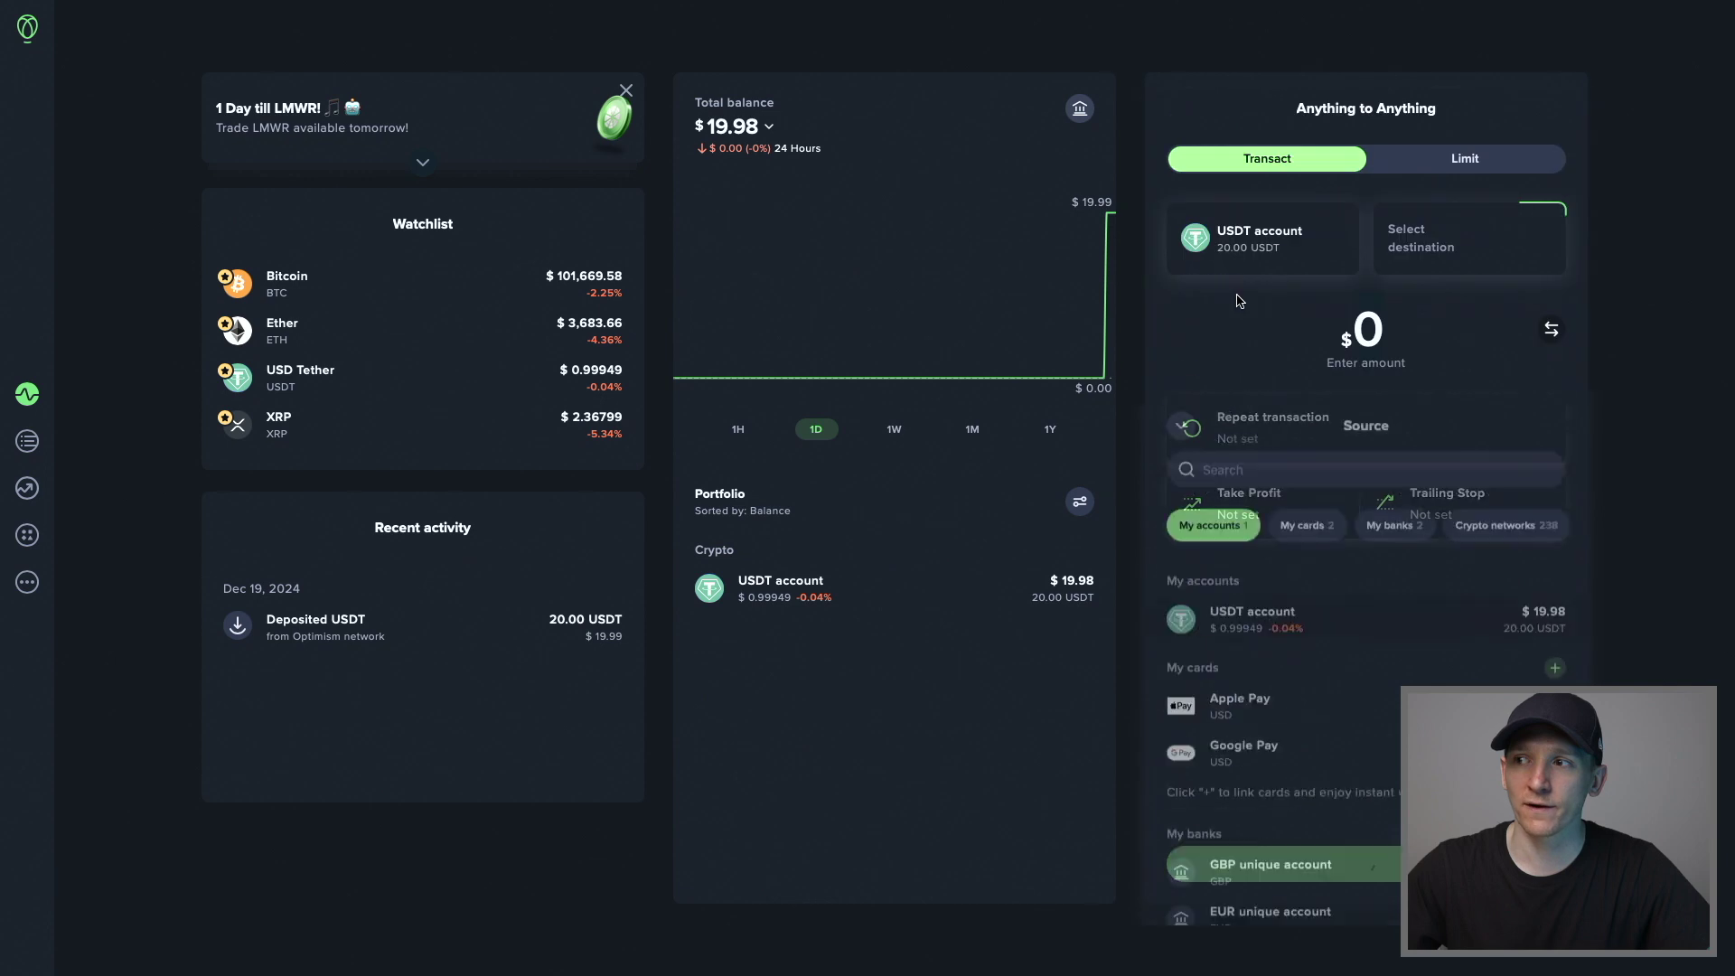
Expand Crypto networks in the destination list and search it for 'usdt'
{"action": "left_click", "coordinate": [1412, 240]}
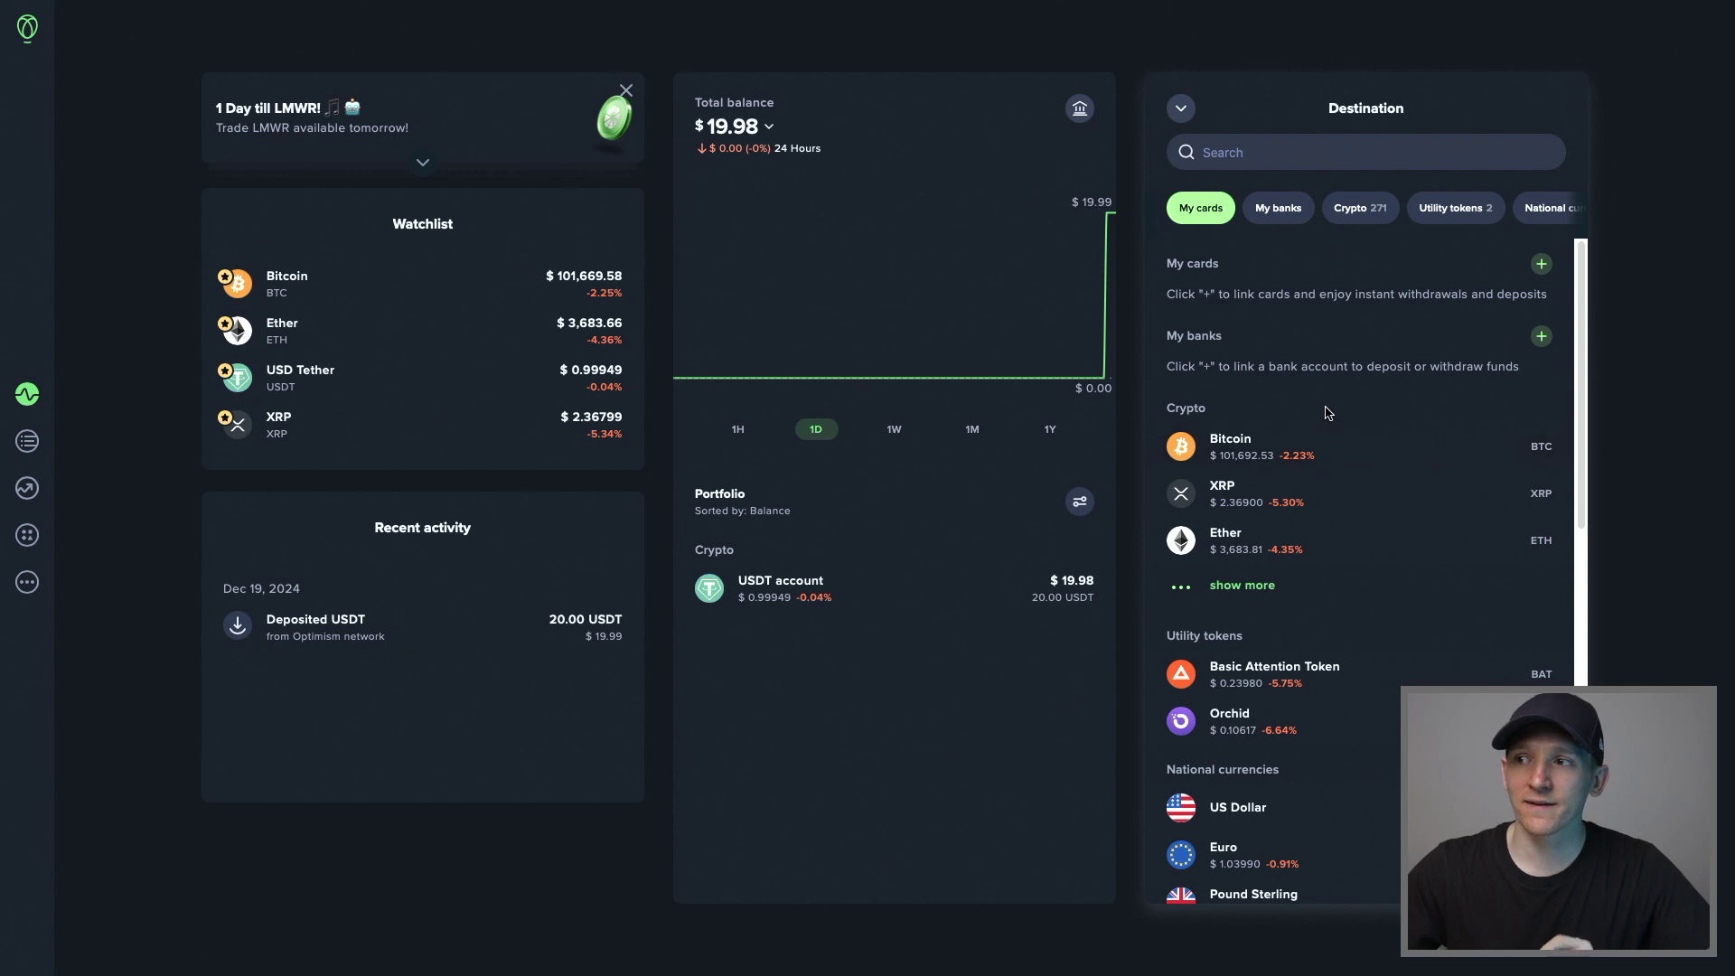
{"action": "scroll", "coordinate": [1321, 465], "scroll_direction": "down", "scroll_amount": 7}
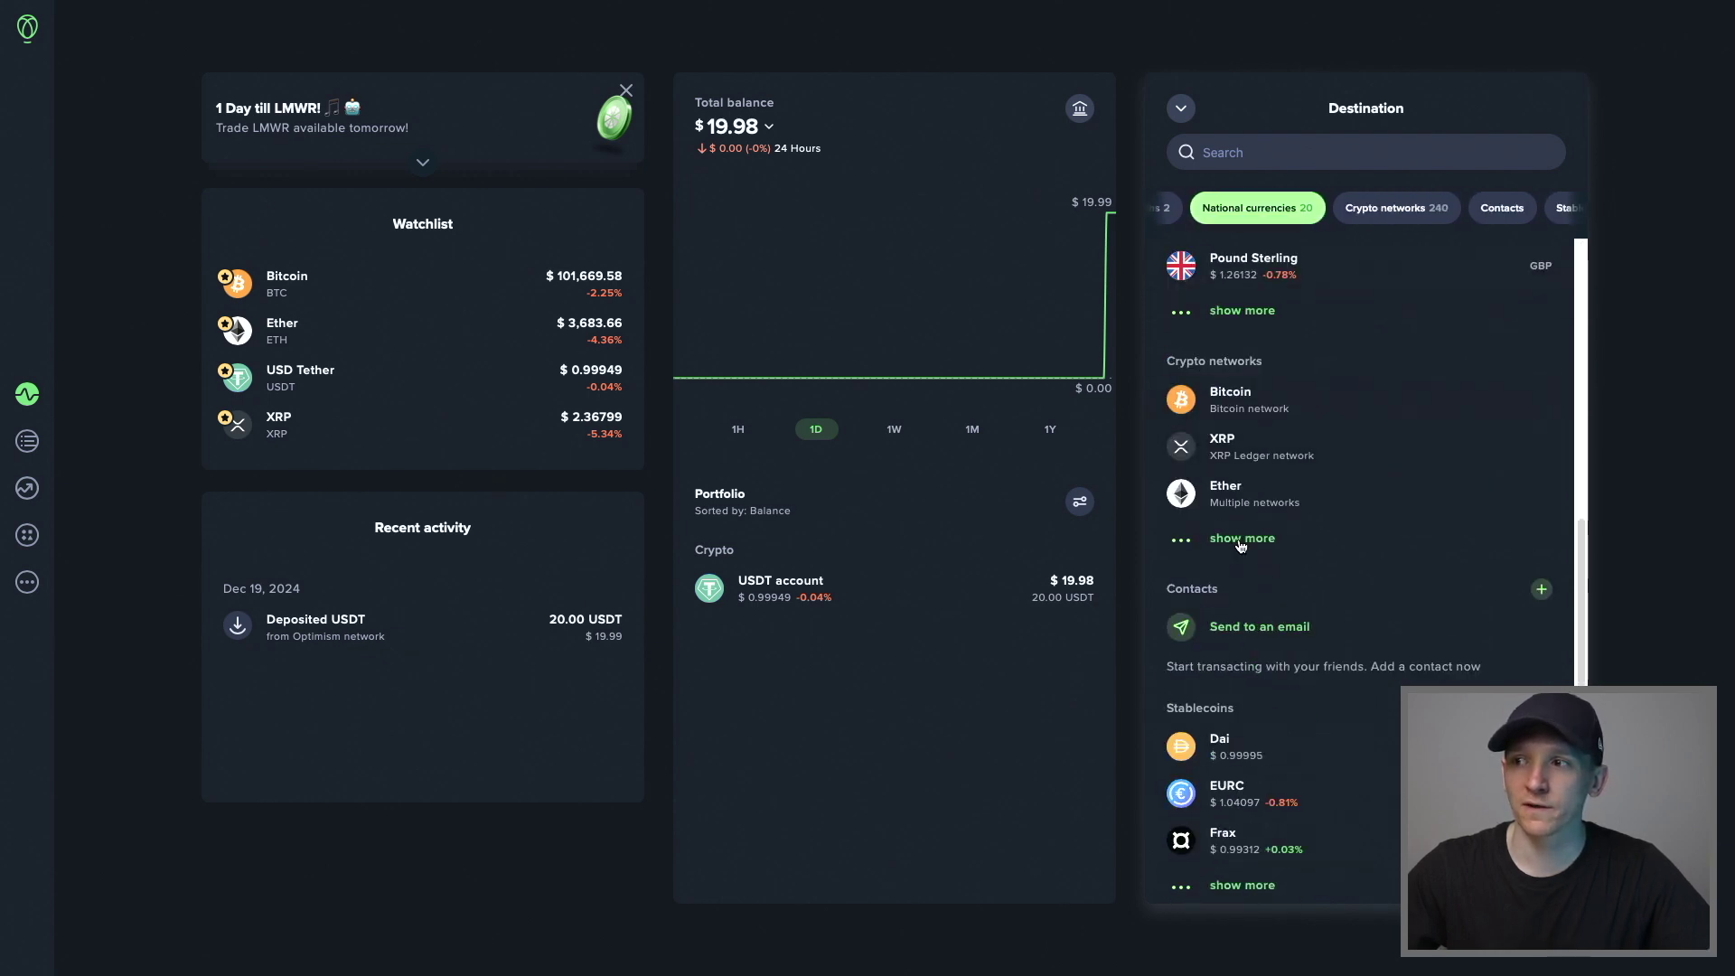
{"action": "left_click", "coordinate": [1238, 540]}
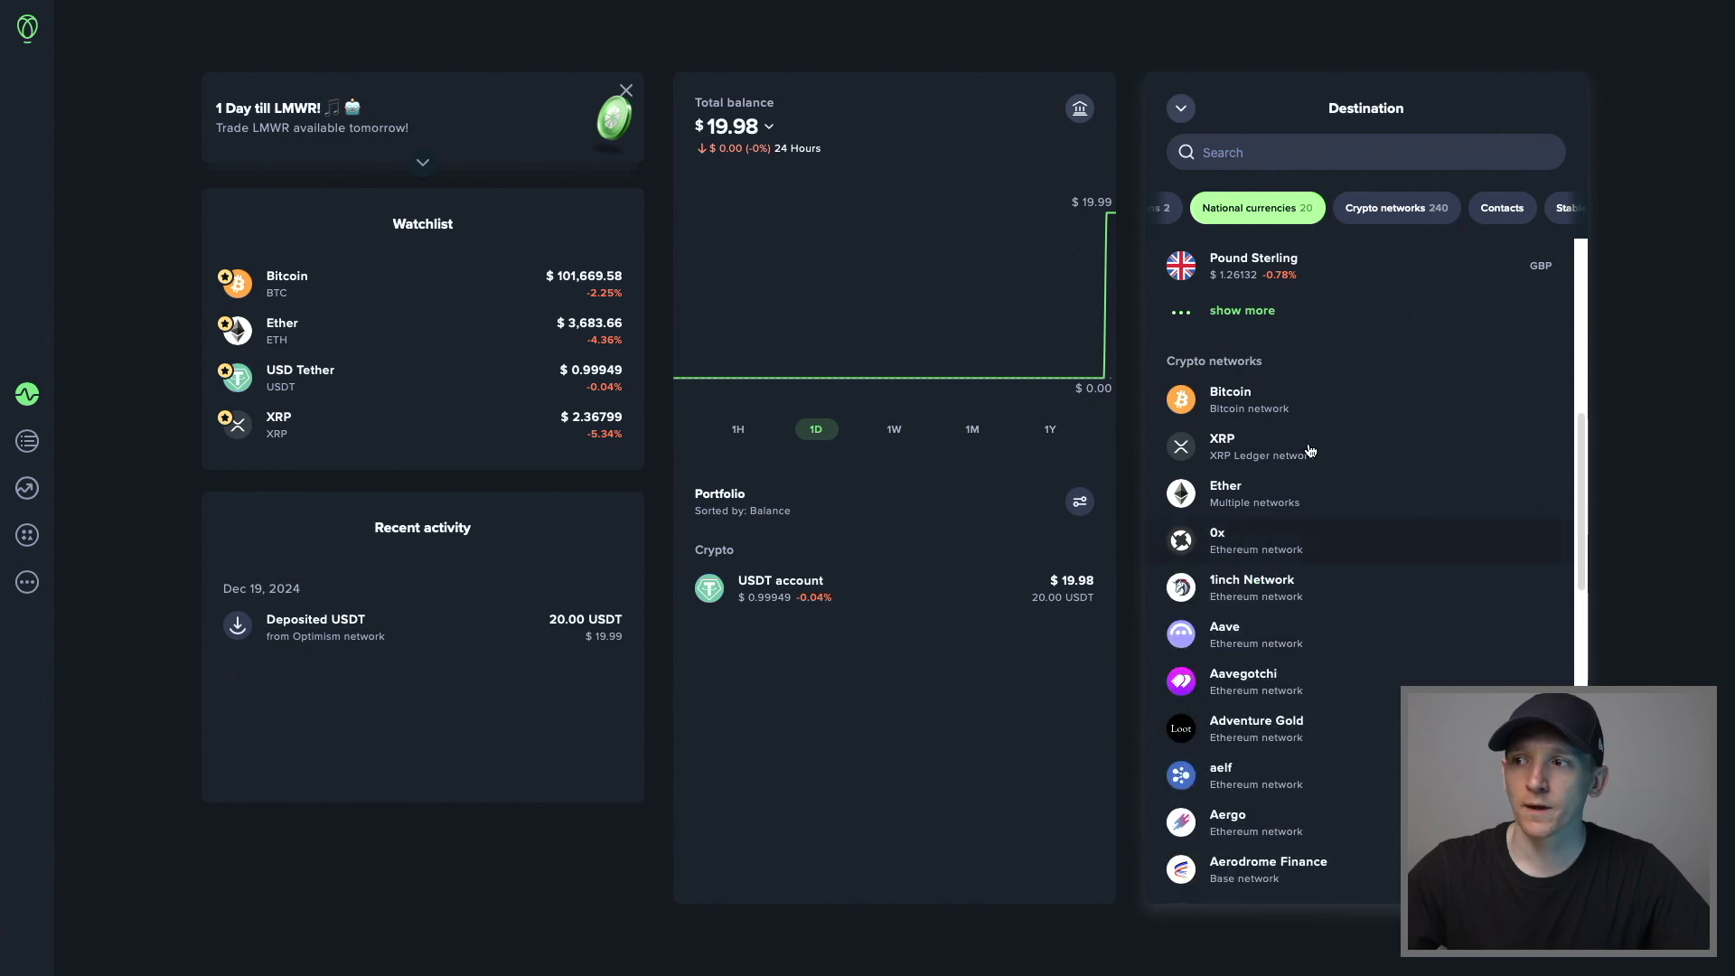
{"action": "left_click", "coordinate": [1252, 152]}
{"action": "type", "text": "usdt"}
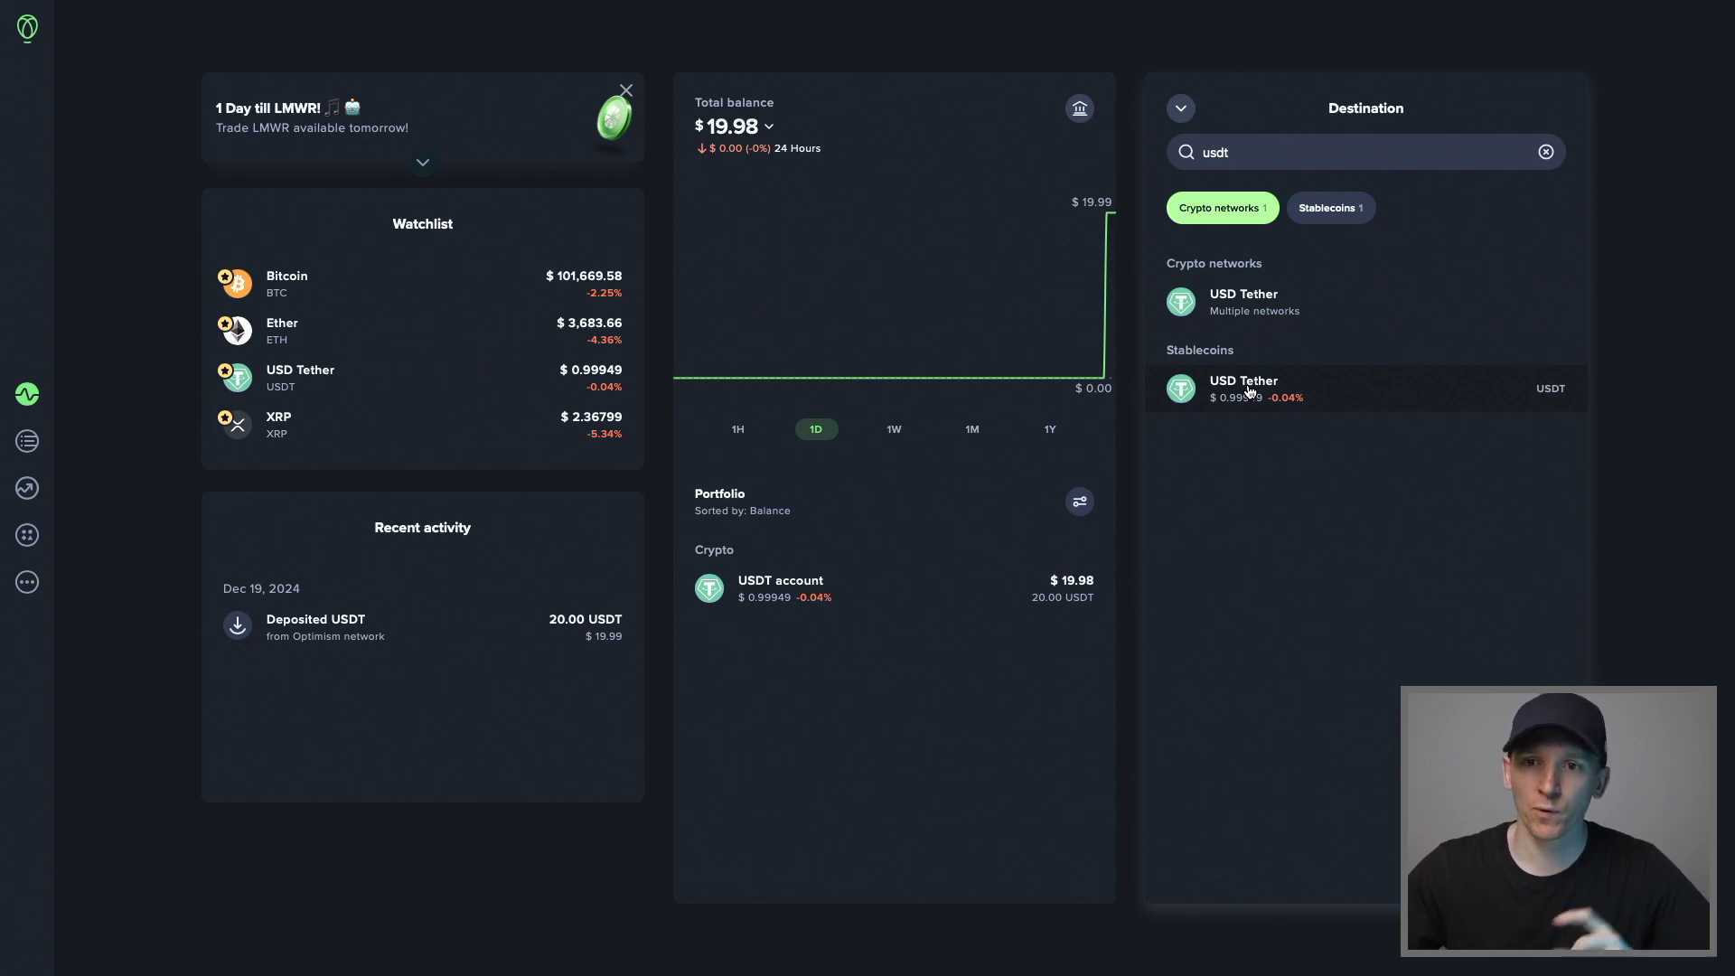
Preview a 10 USD Tether withdrawal over the Optimism network
{"action": "left_click", "coordinate": [1242, 307]}
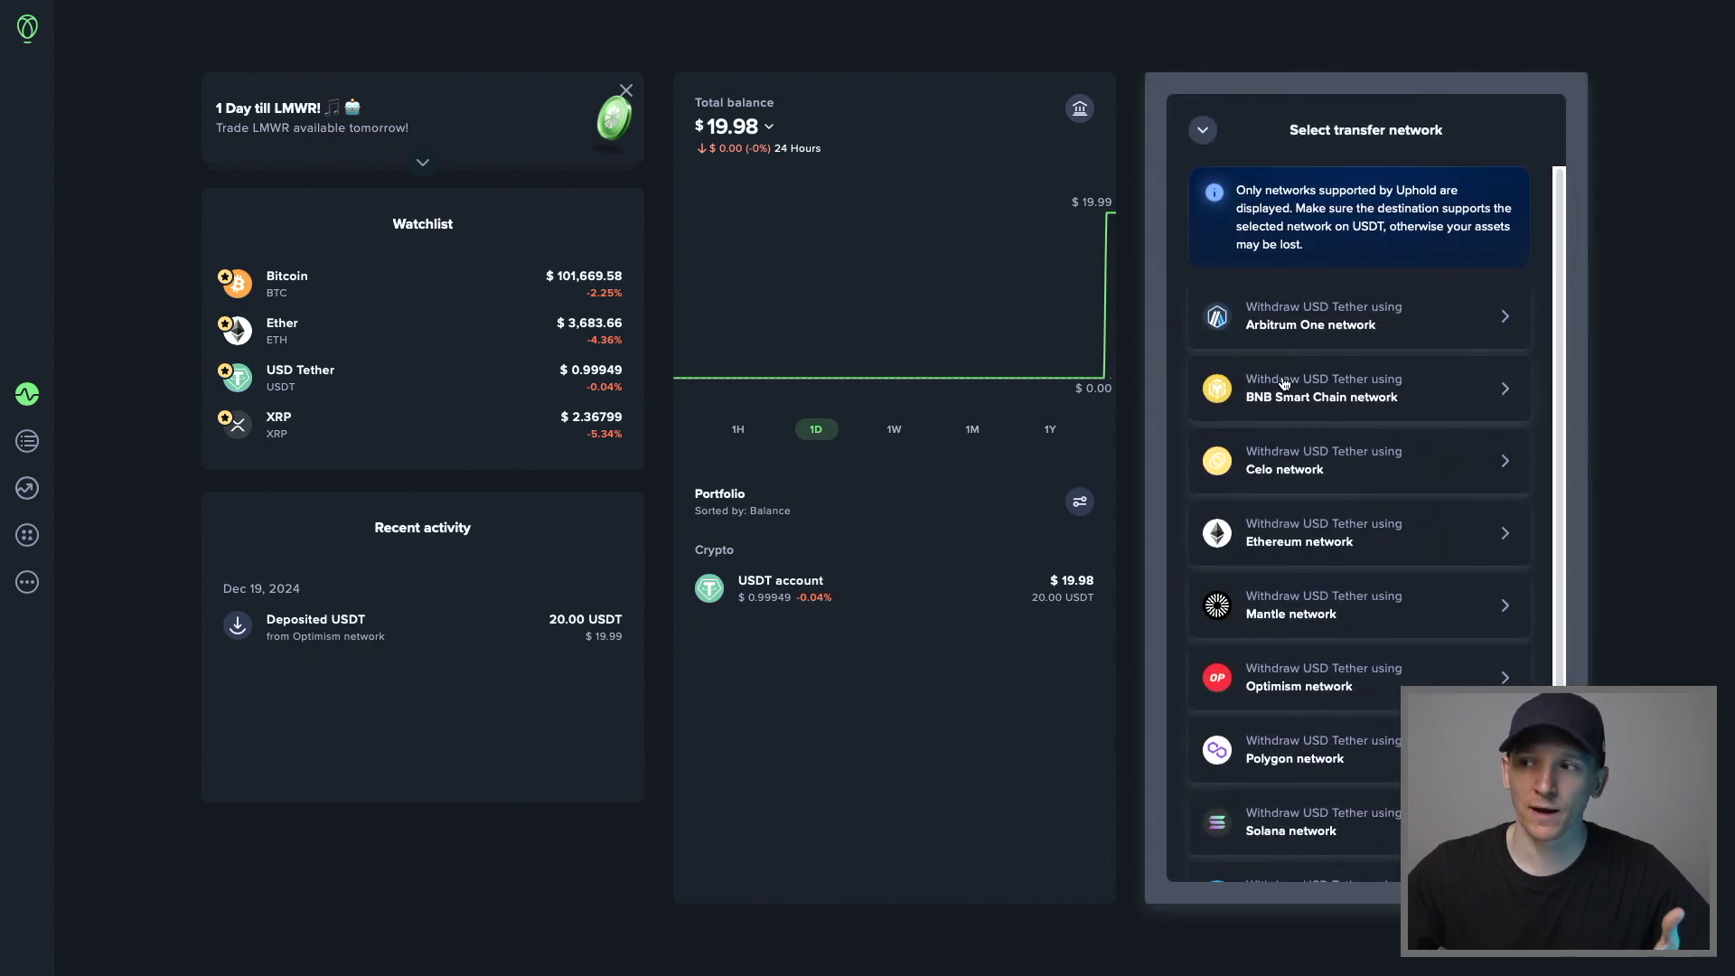
{"action": "left_click", "coordinate": [1308, 689]}
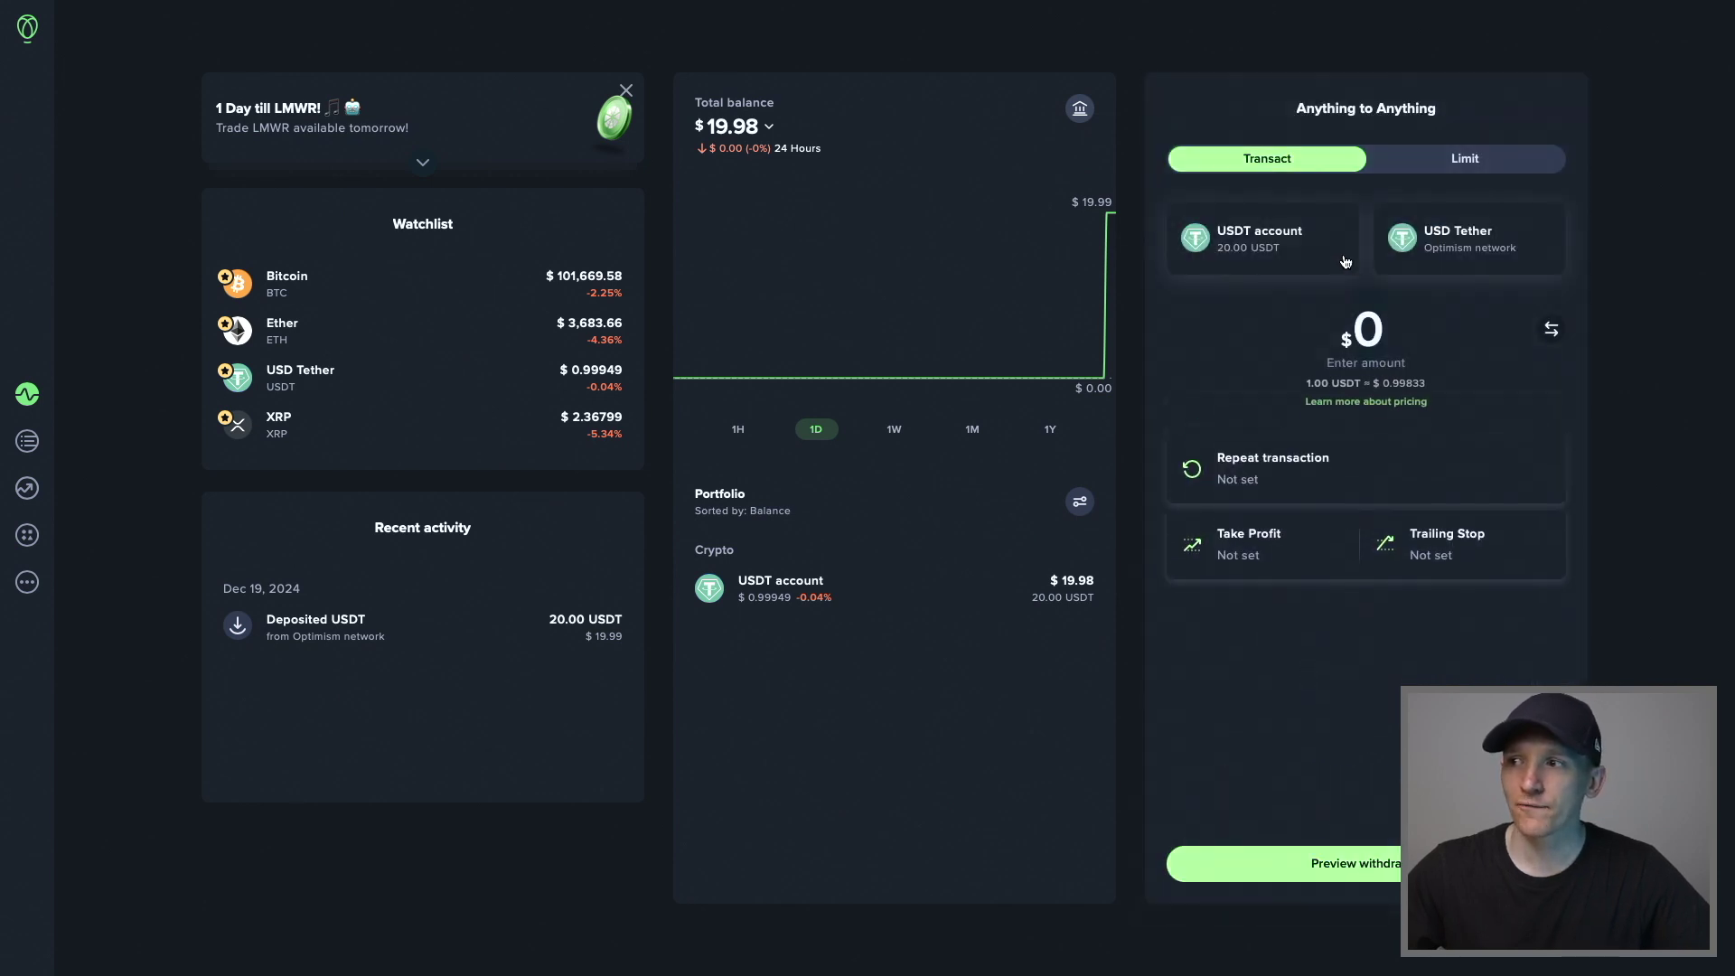
{"action": "left_click", "coordinate": [1397, 337]}
{"action": "type", "text": "10"}
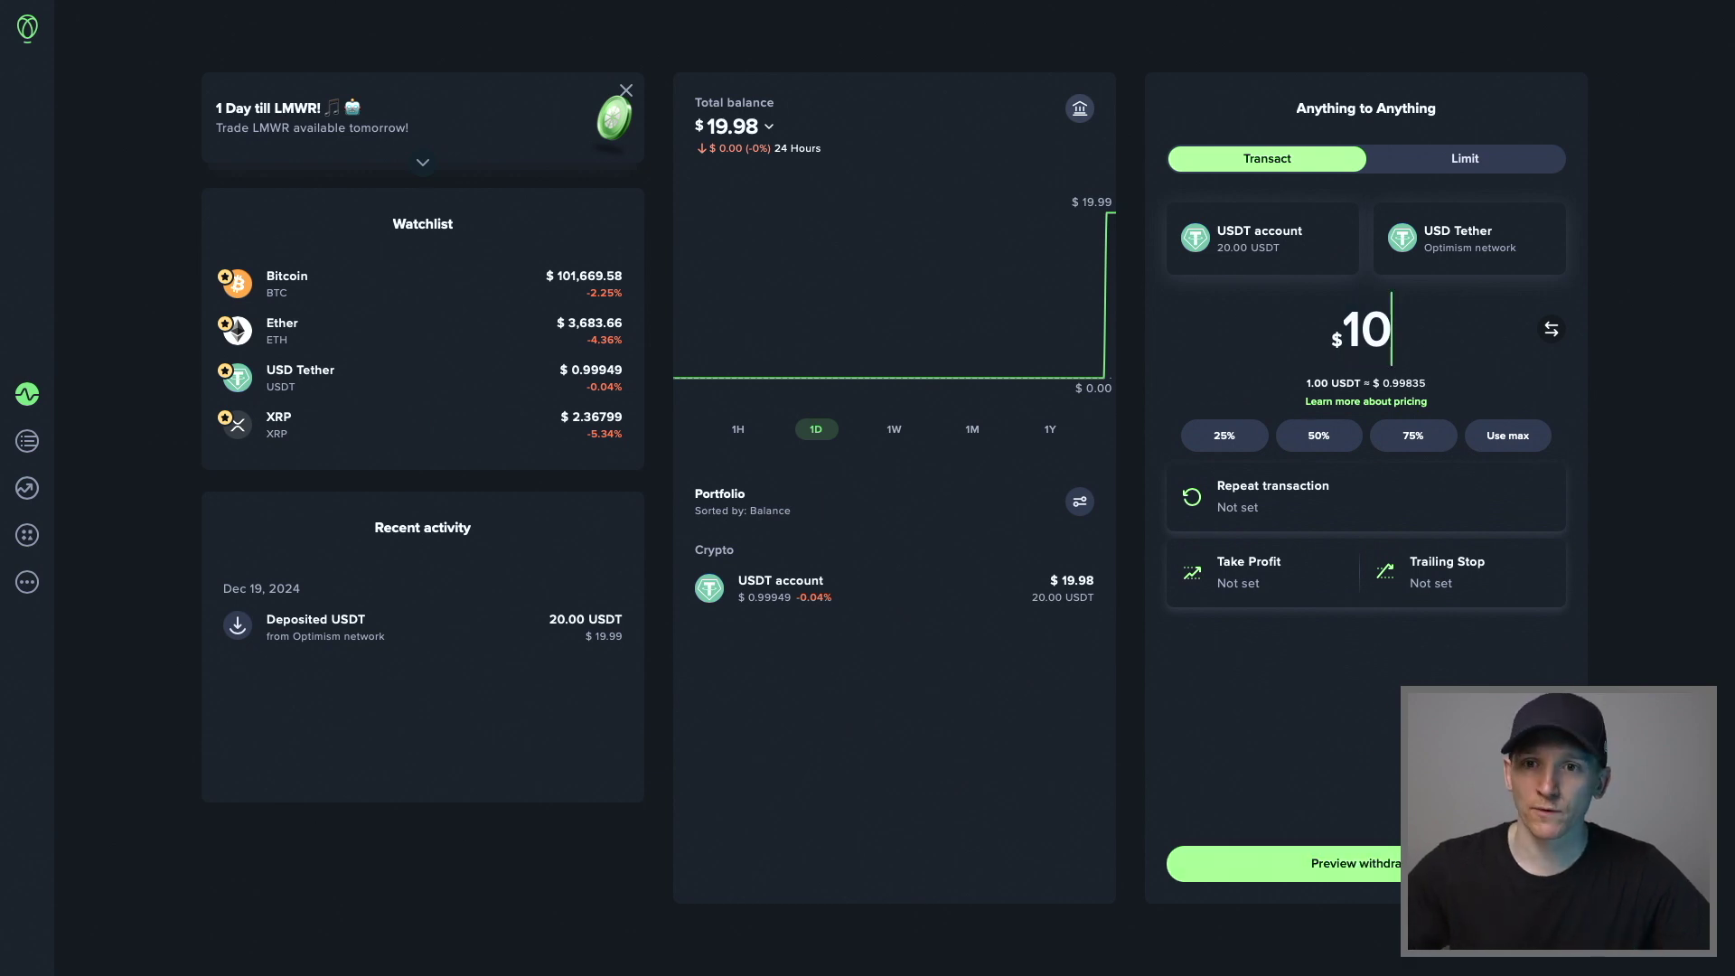
{"action": "left_click", "coordinate": [1325, 865]}
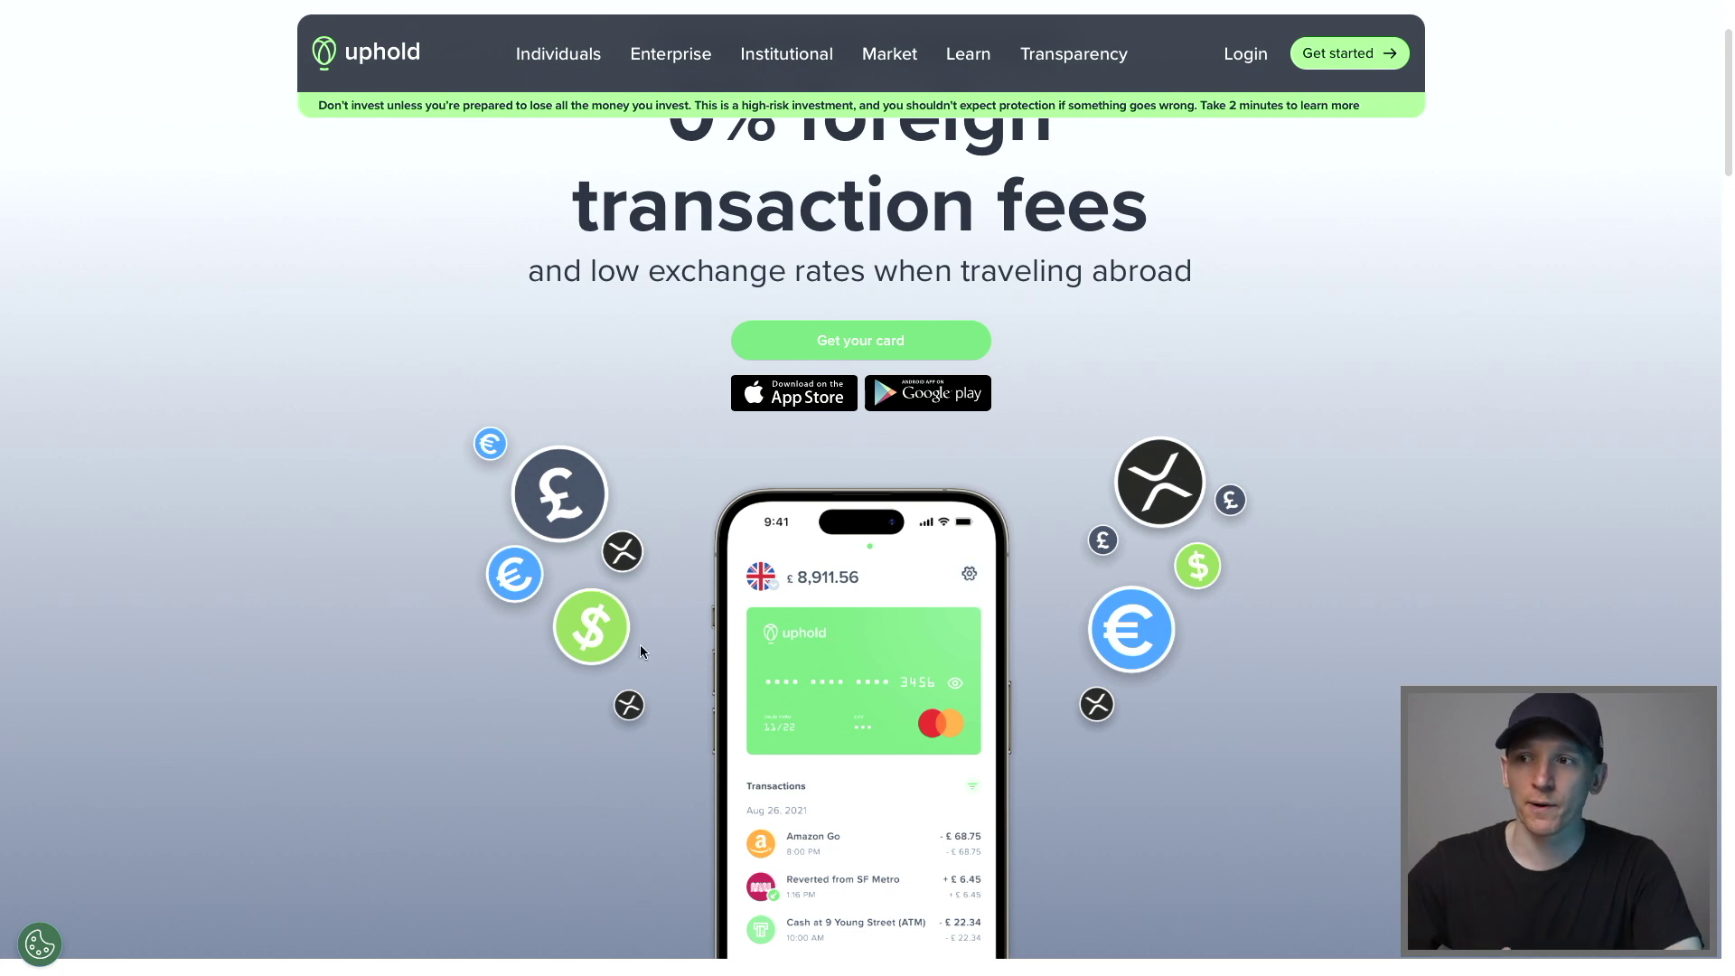
{"action": "scroll", "coordinate": [600, 622], "scroll_direction": "down", "scroll_amount": 6}
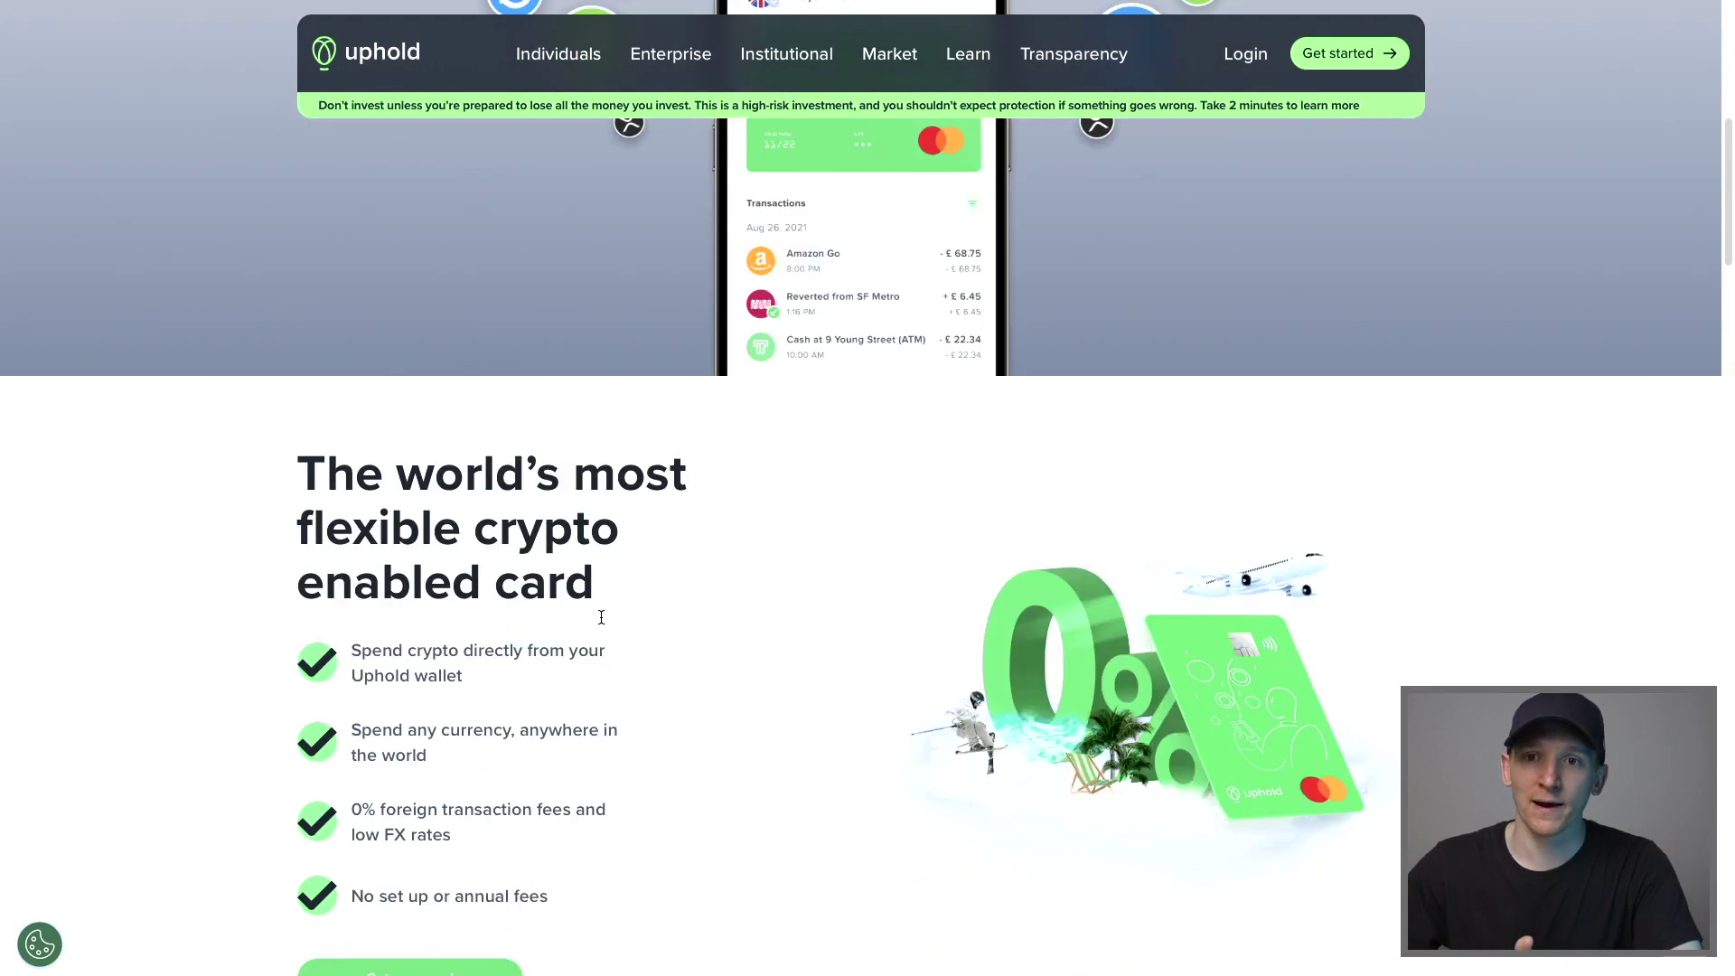
{"action": "scroll", "coordinate": [600, 617], "scroll_direction": "down", "scroll_amount": 2}
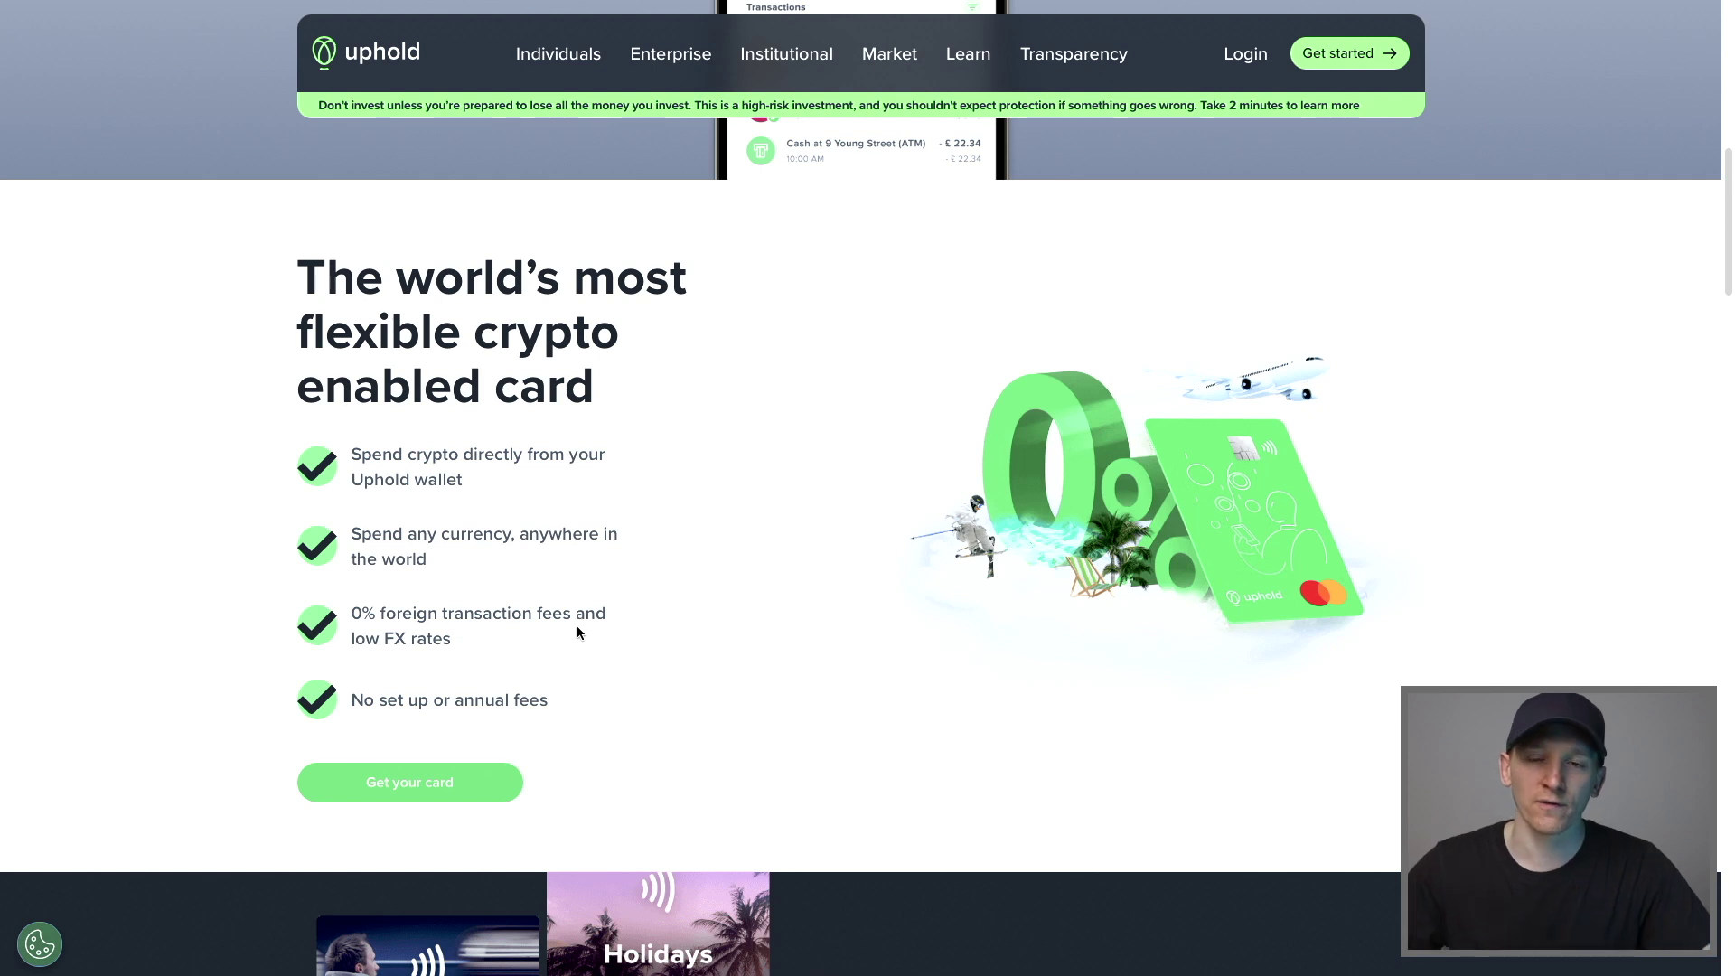
{"action": "scroll", "coordinate": [563, 601], "scroll_direction": "up", "scroll_amount": 1}
{"action": "scroll", "coordinate": [477, 645], "scroll_direction": "down", "scroll_amount": 1}
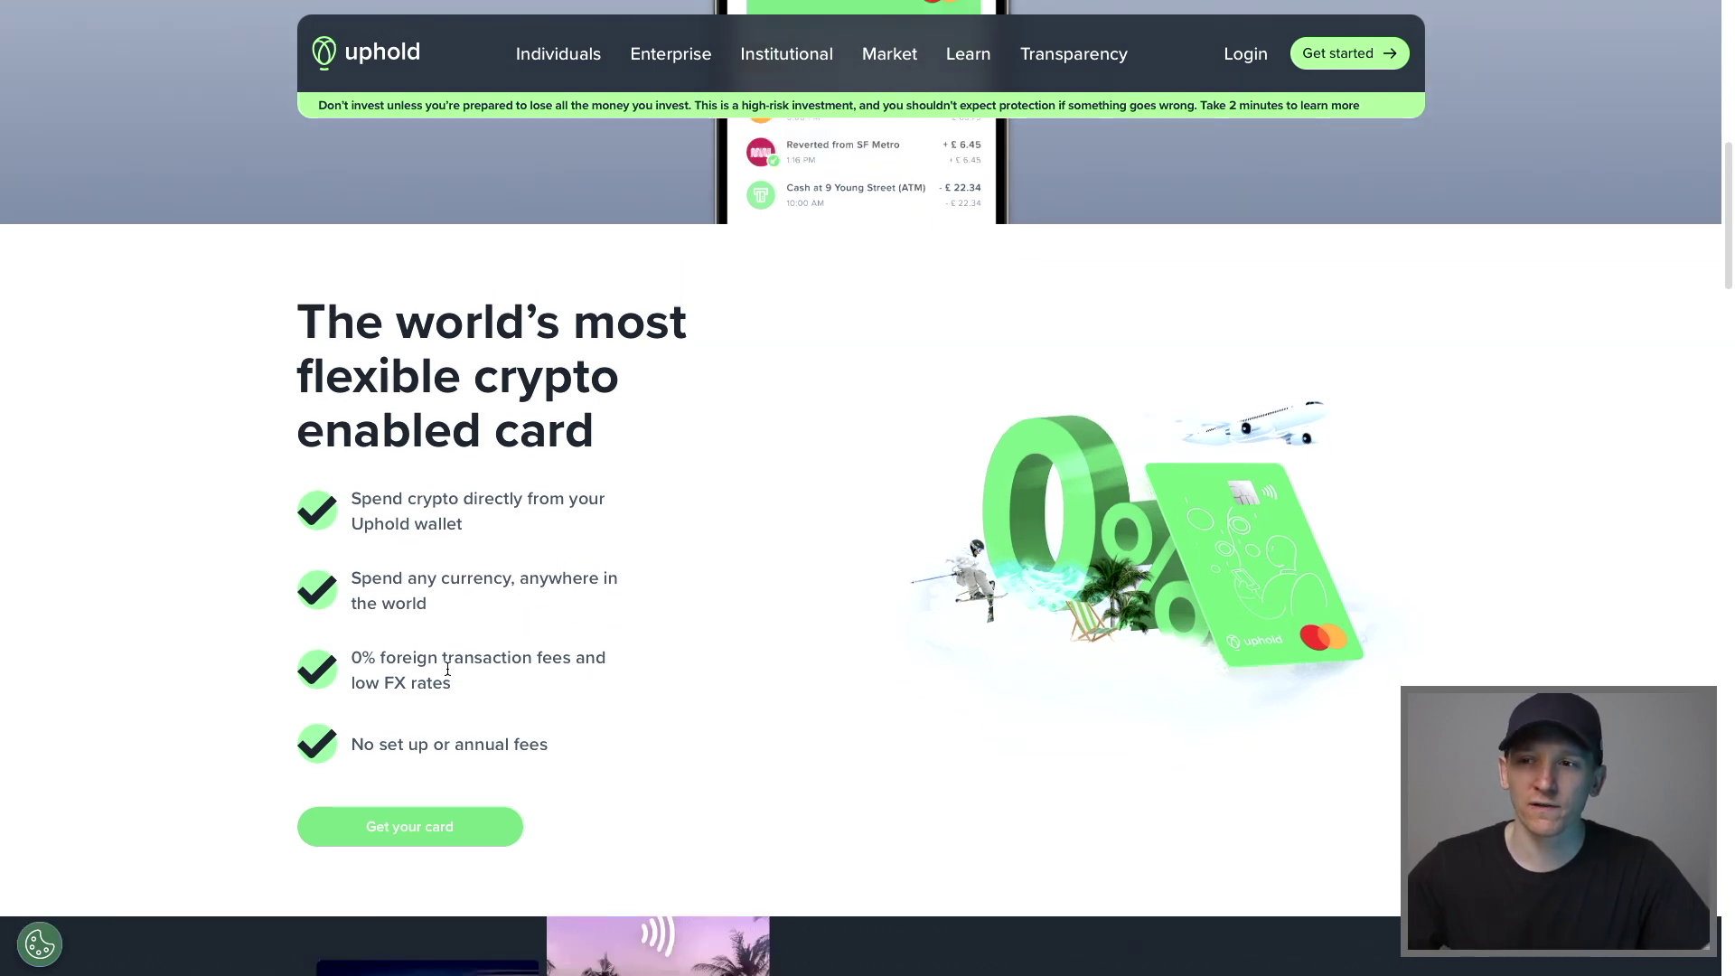
{"action": "left_click_drag", "start_coordinate": [416, 670], "coordinate": [513, 677]}
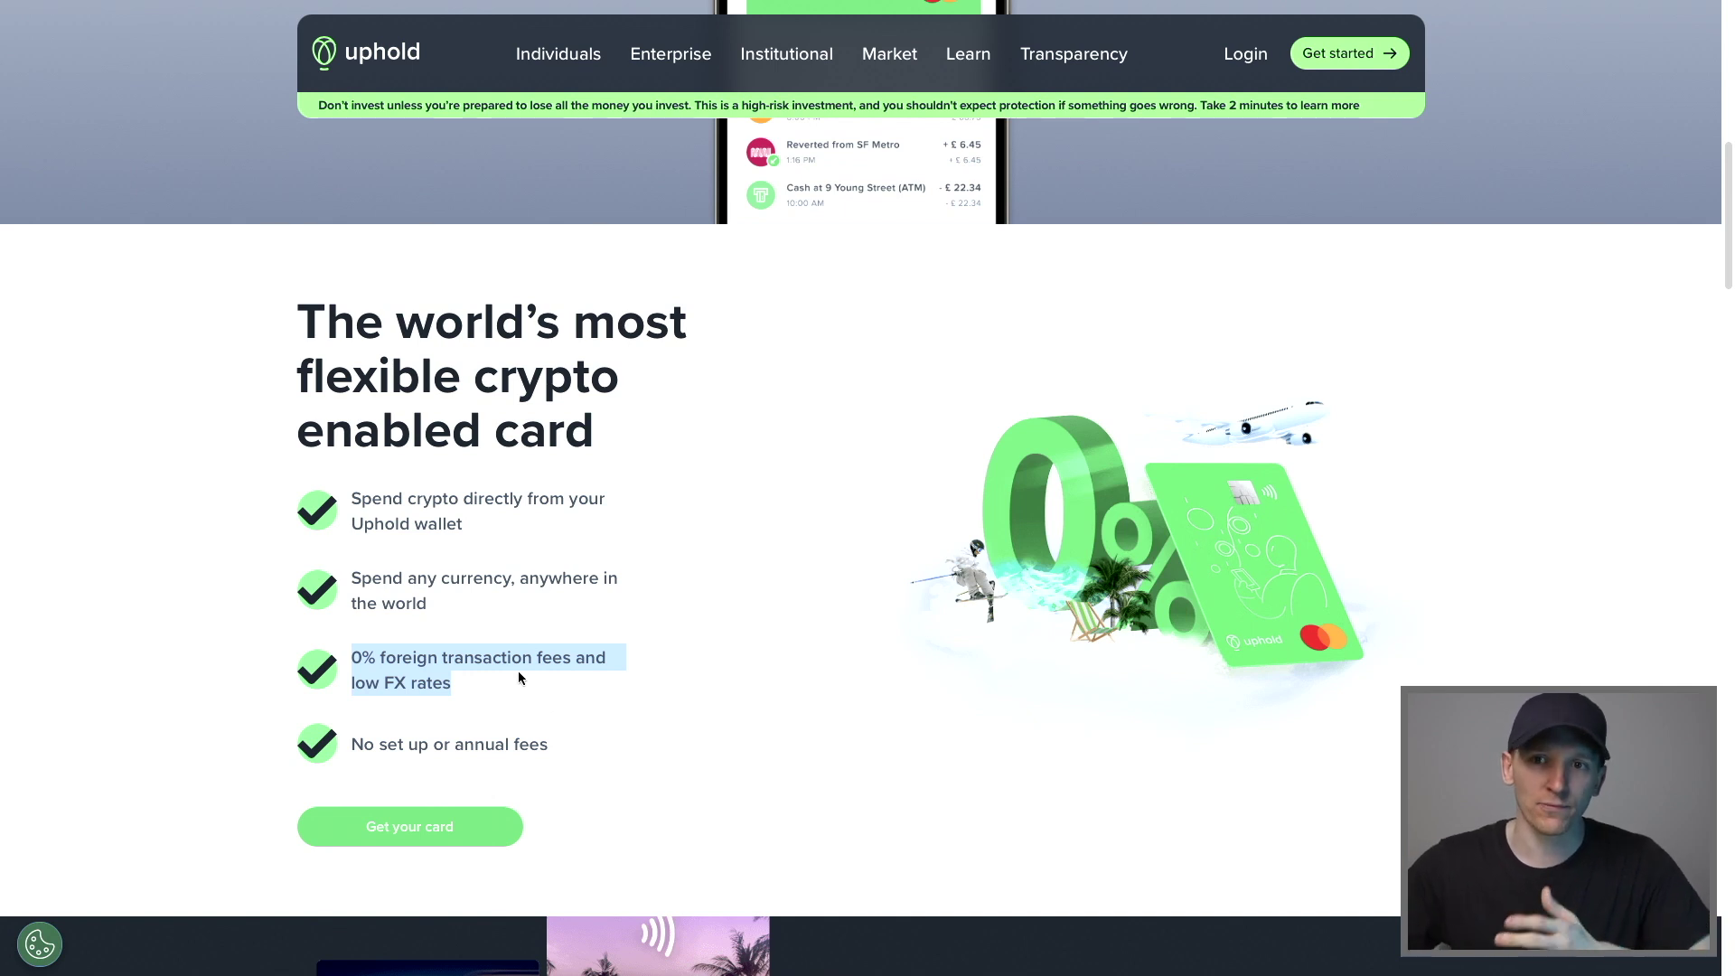
{"action": "scroll", "coordinate": [520, 673], "scroll_direction": "up", "scroll_amount": 10}
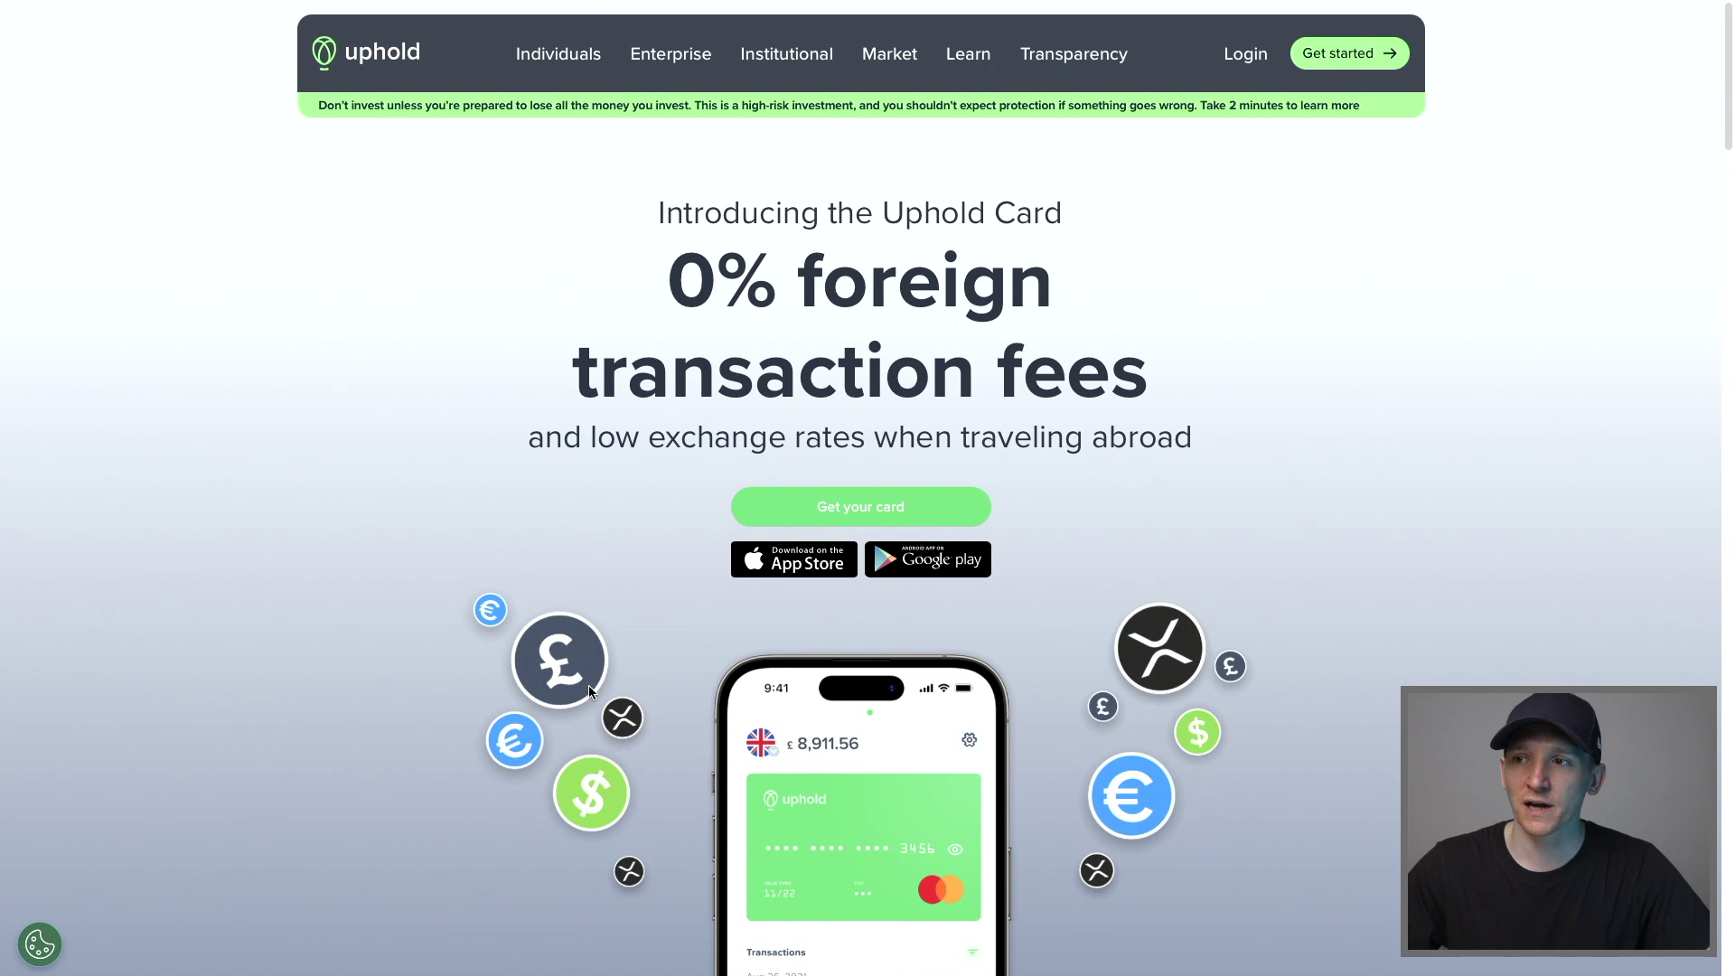
{"action": "scroll", "coordinate": [633, 678], "scroll_direction": "down", "scroll_amount": 2}
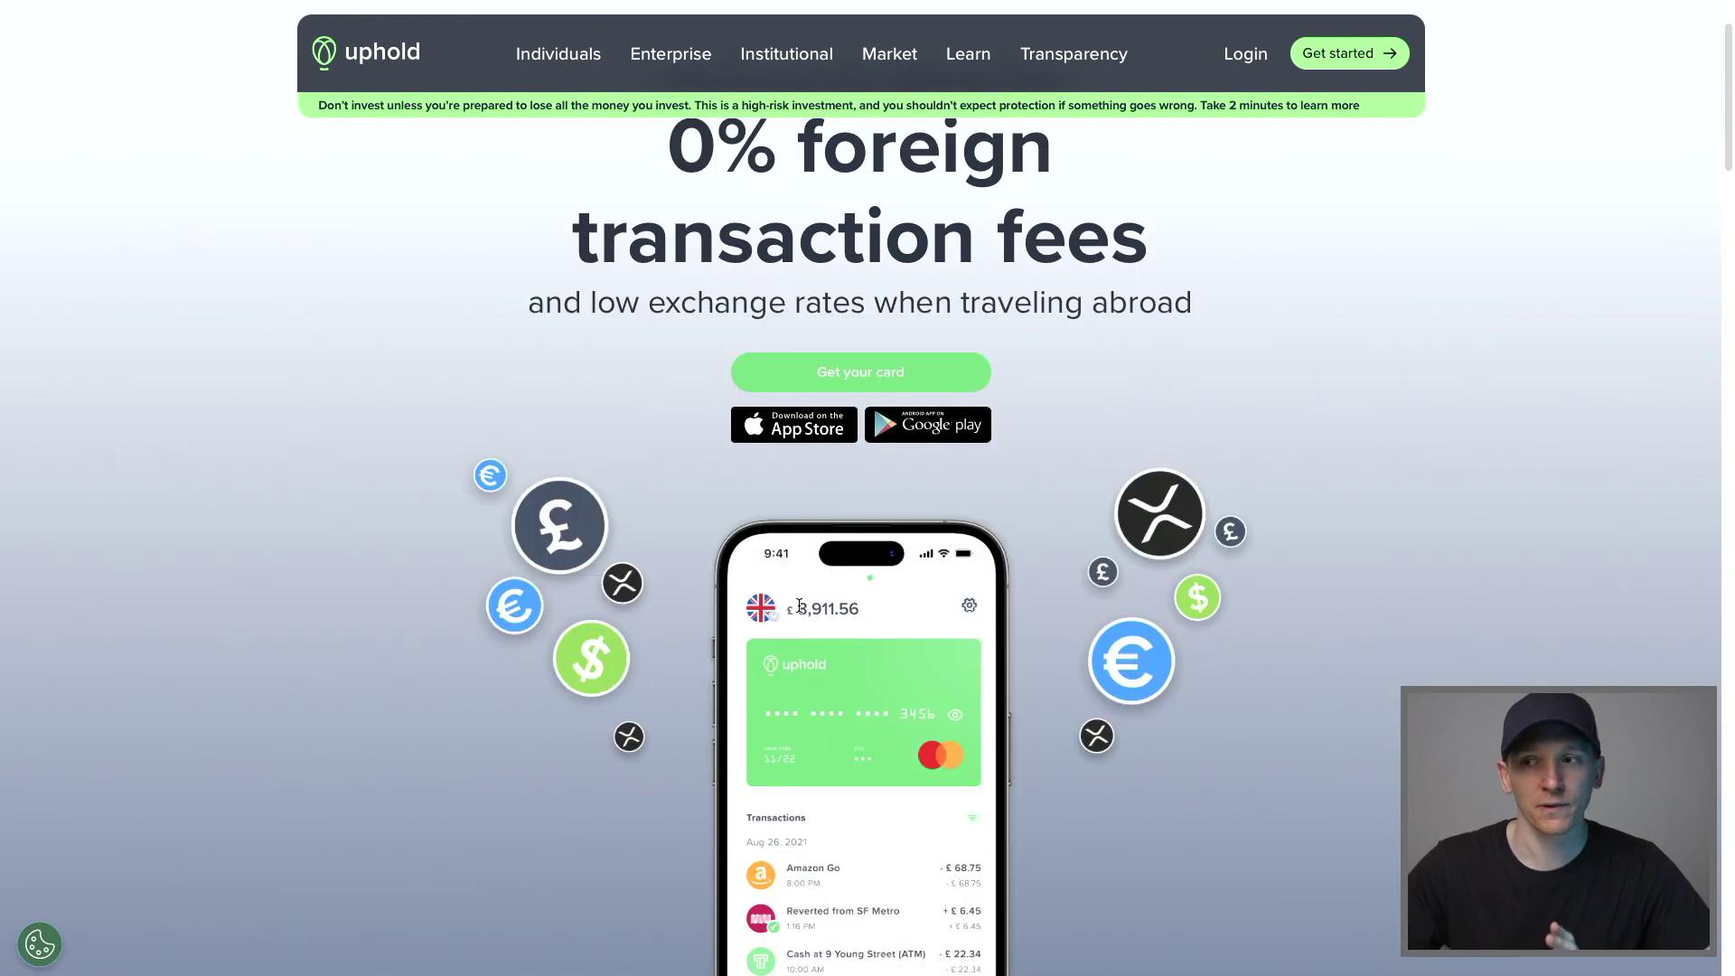
{"action": "scroll", "coordinate": [718, 603], "scroll_direction": "down", "scroll_amount": 2}
{"action": "scroll", "coordinate": [712, 602], "scroll_direction": "up", "scroll_amount": 3}
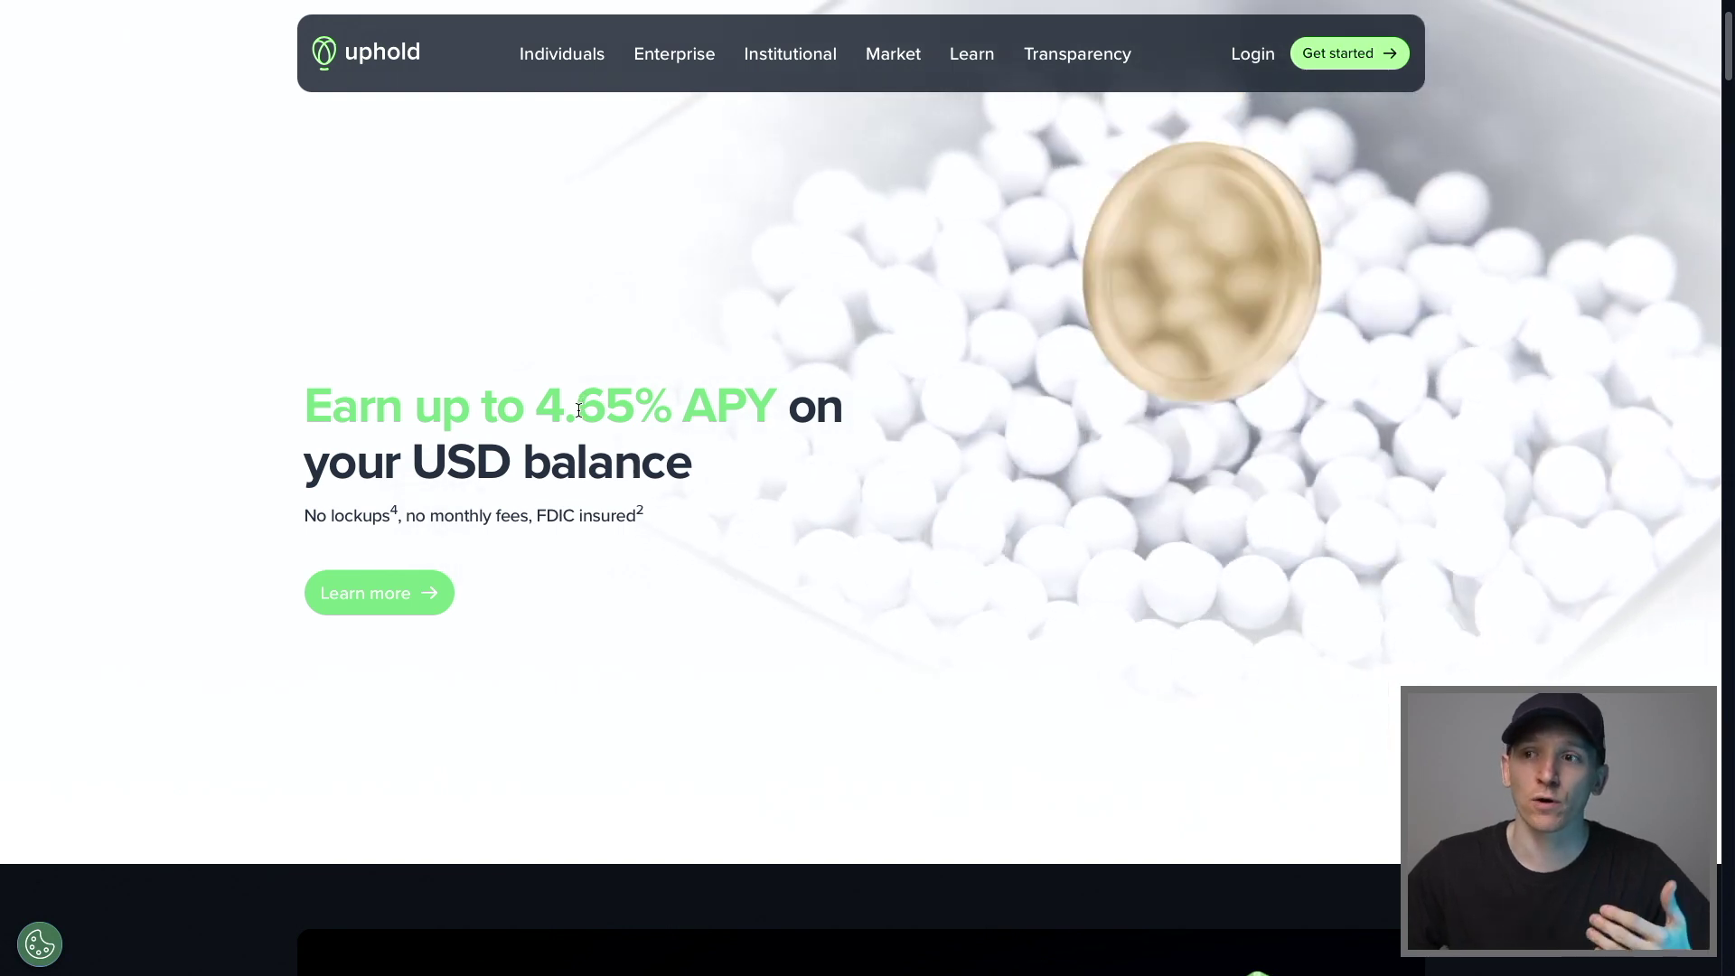
Highlight the FDIC insured wording, No lockups line and 4.65% APY heading rate
{"action": "mouse_move", "coordinate": [638, 517]}
{"action": "left_mouse_down"}
{"action": "mouse_move", "coordinate": [495, 517]}
{"action": "mouse_move", "coordinate": [638, 517]}
{"action": "left_mouse_up"}
{"action": "left_click", "coordinate": [556, 523]}
{"action": "triple_click", "coordinate": [644, 508]}
{"action": "left_click", "coordinate": [643, 508]}
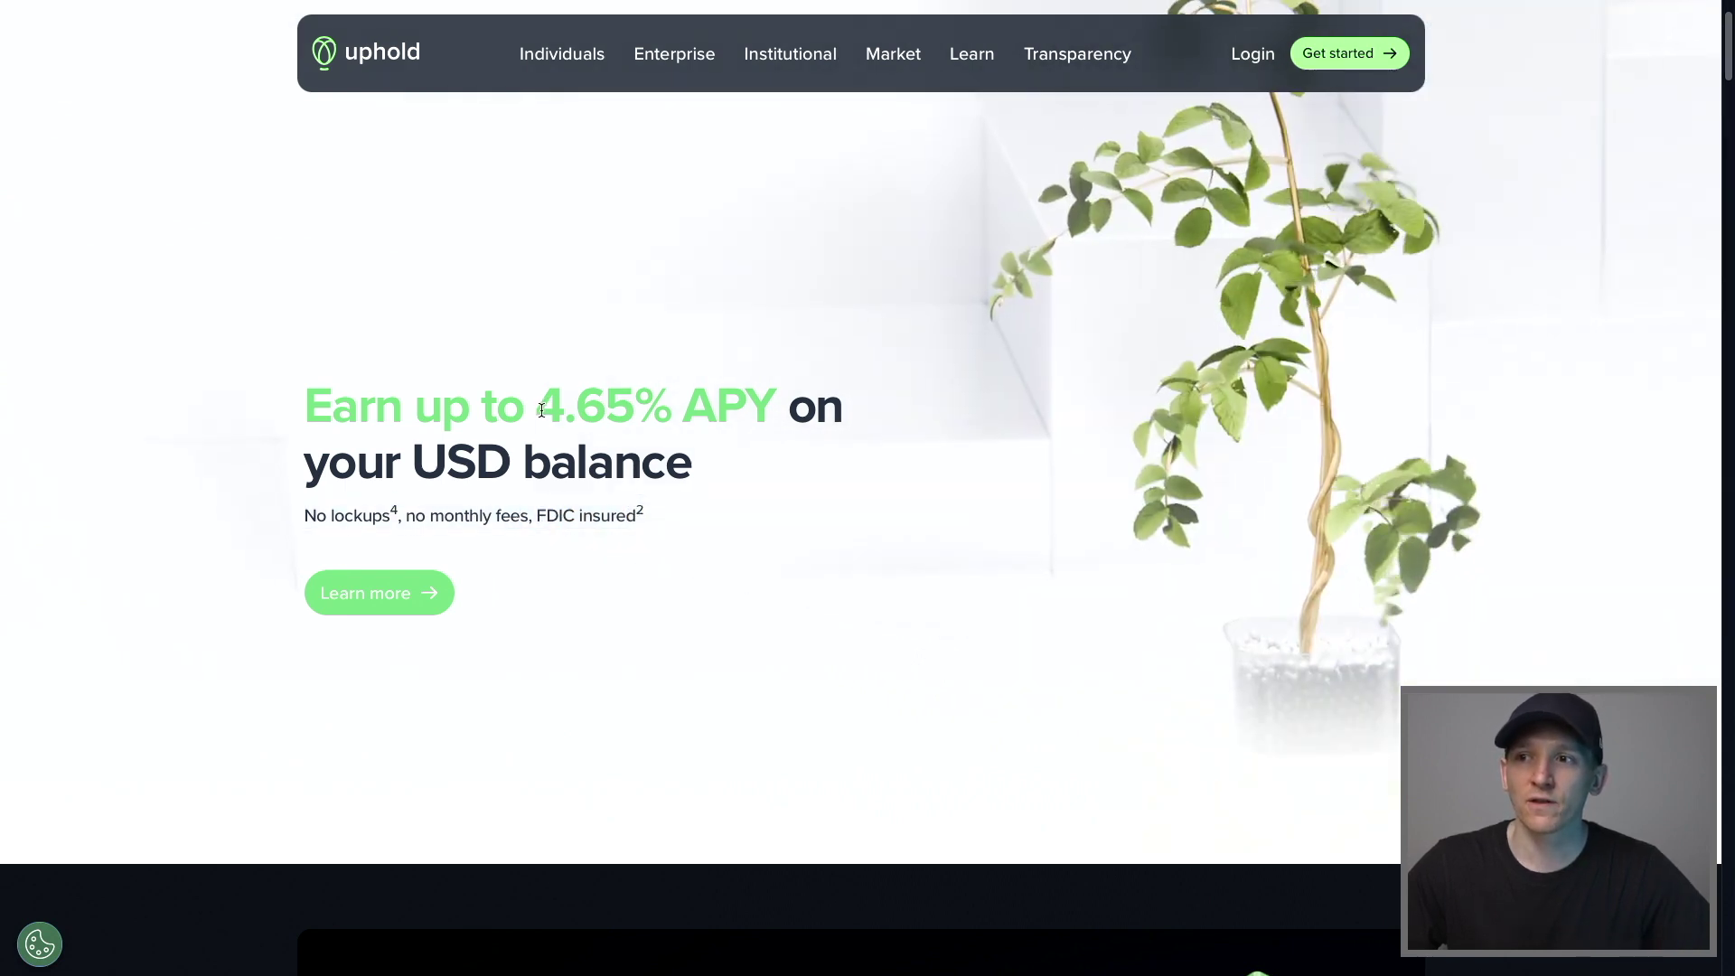
{"action": "left_click_drag", "start_coordinate": [536, 407], "coordinate": [655, 407]}
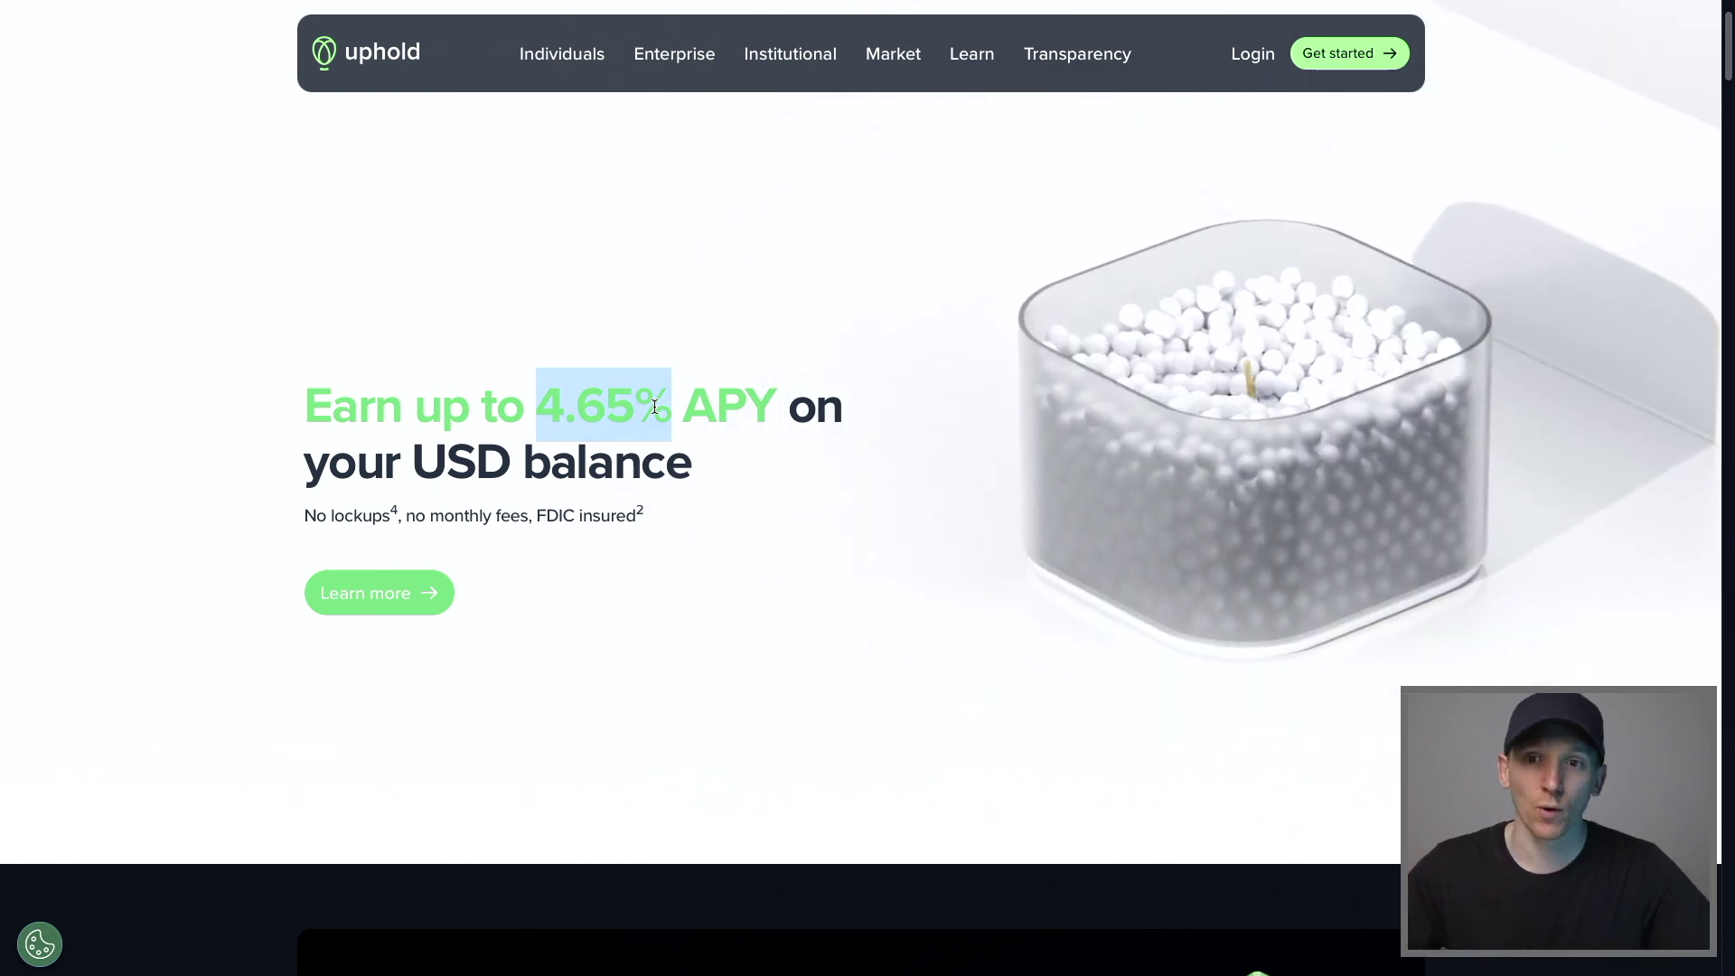
Scroll through the feature section showing 2% APY on balances under $1,000
{"action": "scroll", "coordinate": [716, 464], "scroll_direction": "down", "scroll_amount": 10}
{"action": "scroll", "coordinate": [750, 497], "scroll_direction": "down", "scroll_amount": 10}
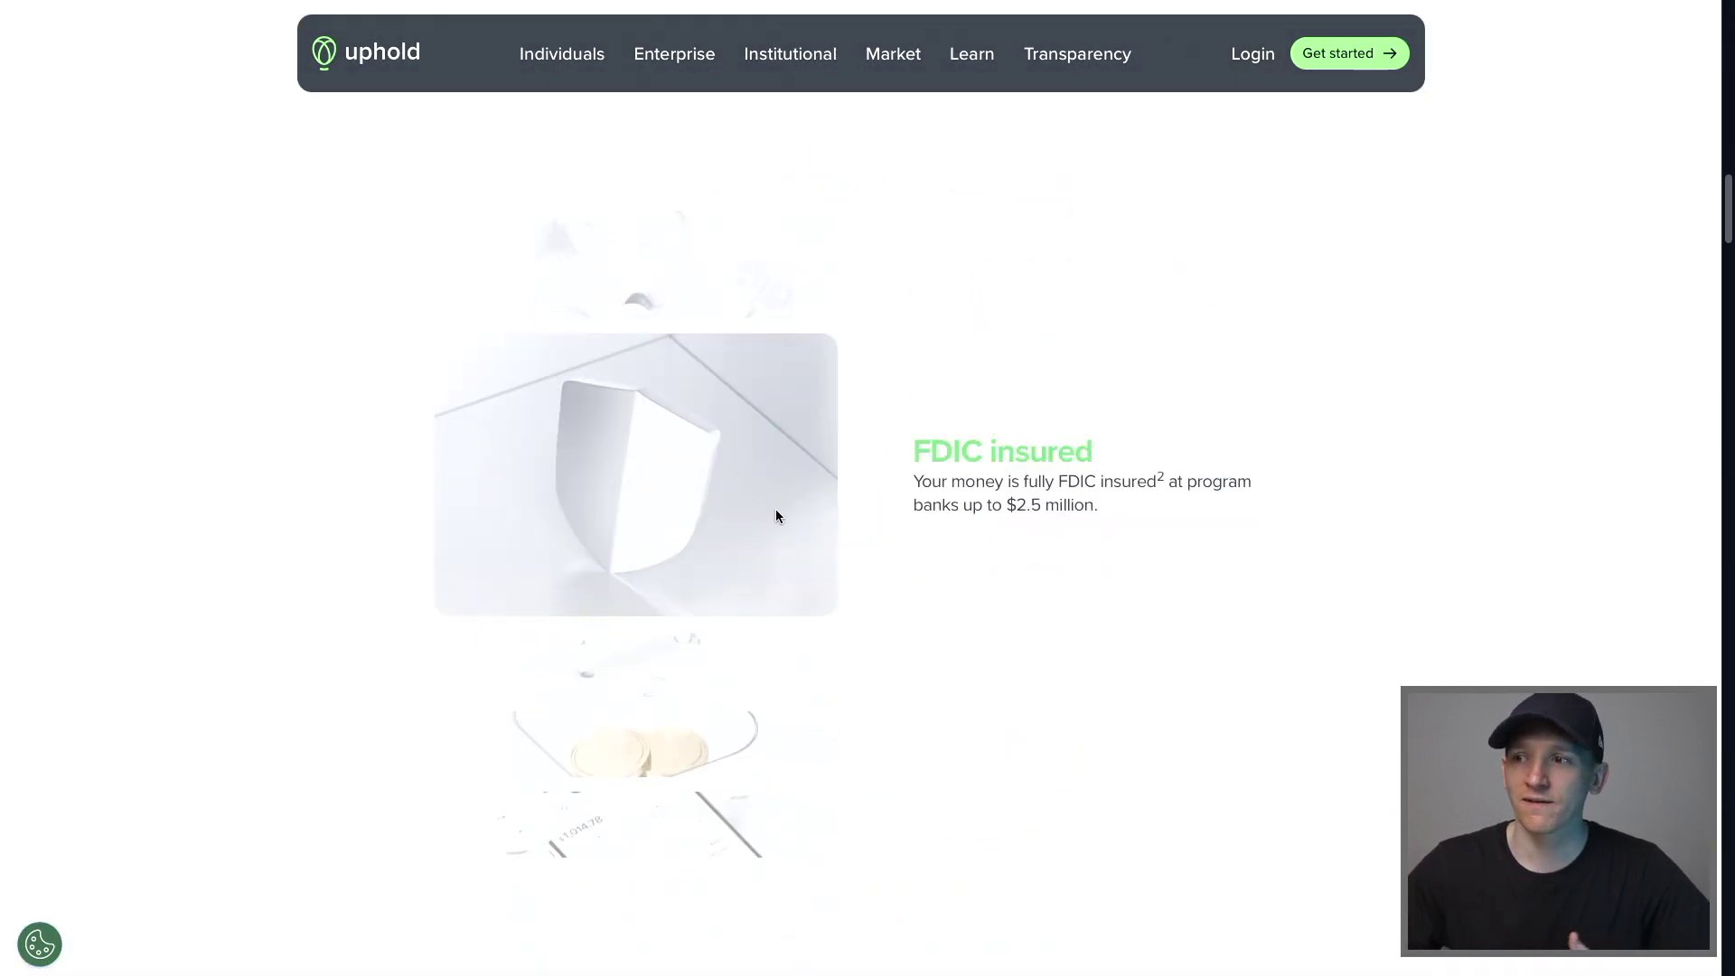
{"action": "scroll", "coordinate": [785, 523], "scroll_direction": "down", "scroll_amount": 3}
{"action": "scroll", "coordinate": [786, 533], "scroll_direction": "up", "scroll_amount": 6}
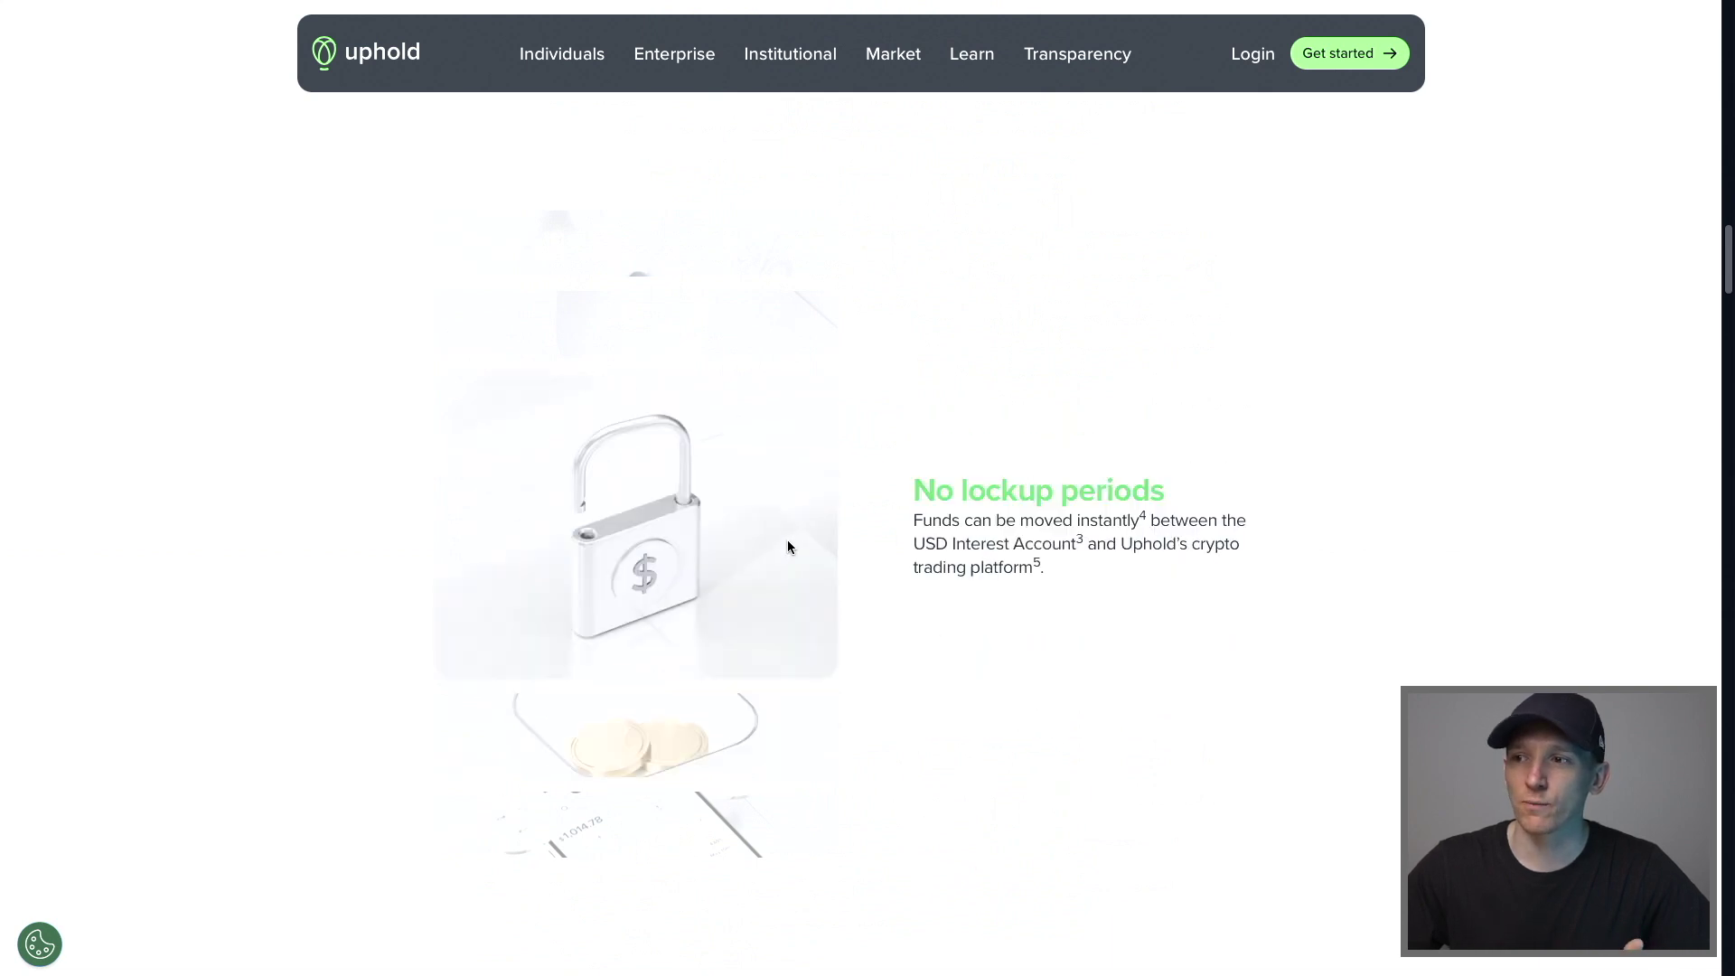
{"action": "scroll", "coordinate": [826, 560], "scroll_direction": "up", "scroll_amount": 4}
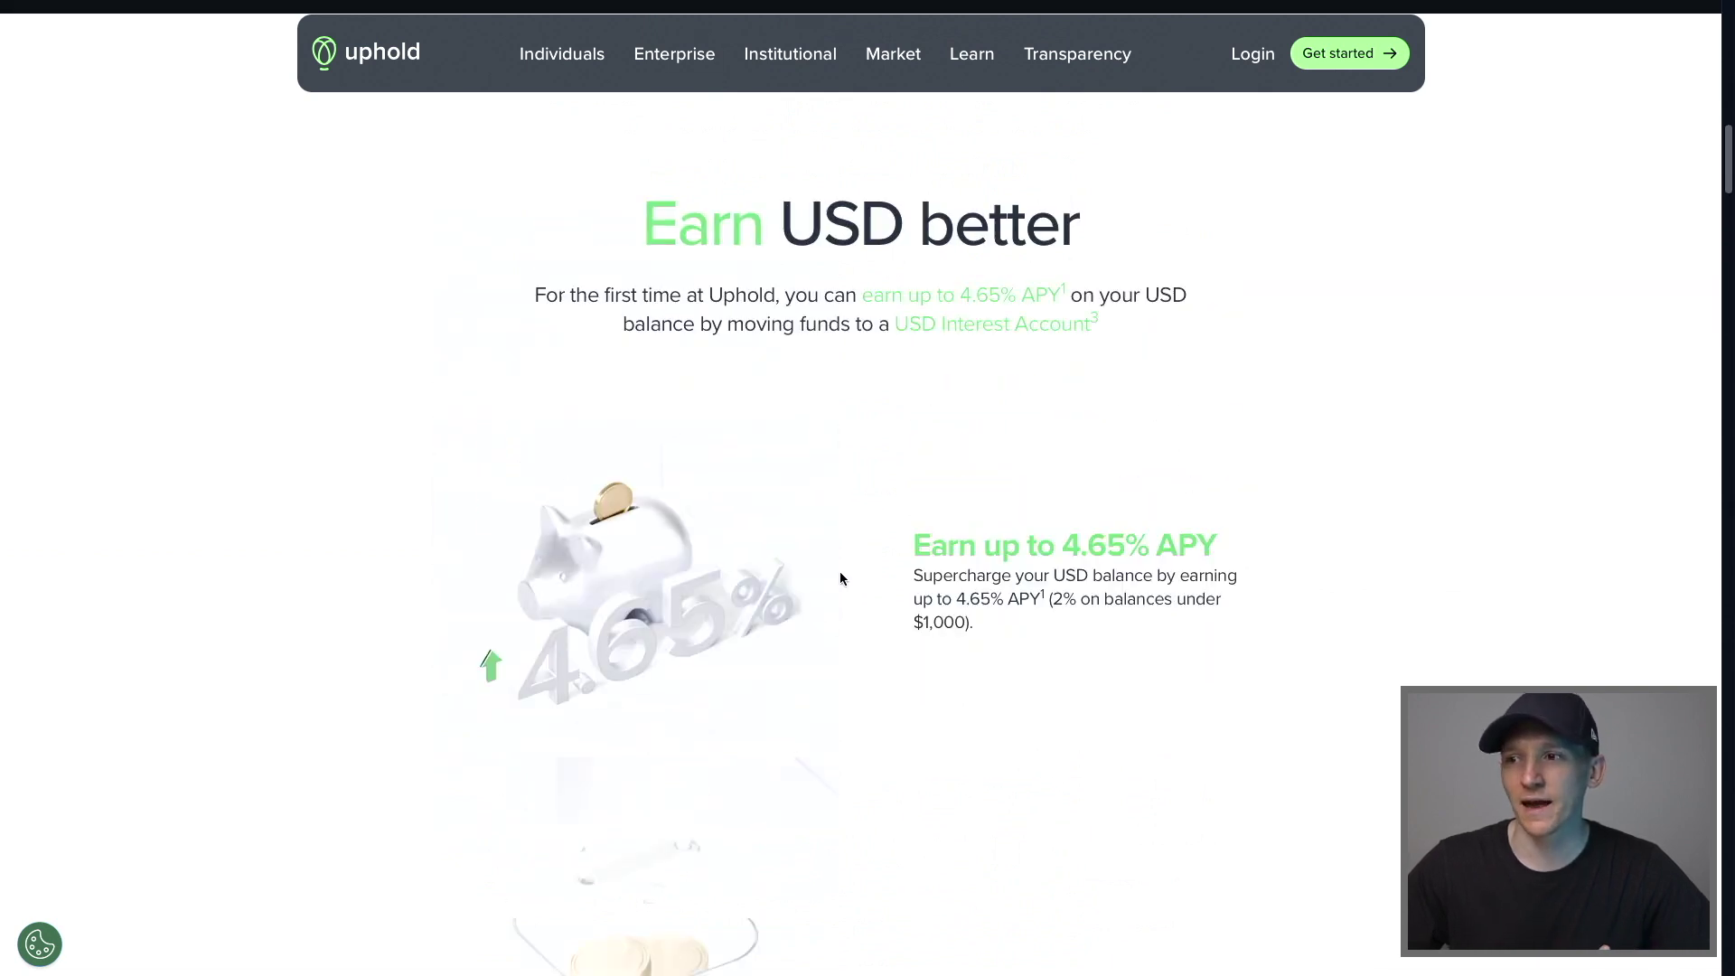
{"action": "scroll", "coordinate": [815, 586], "scroll_direction": "down", "scroll_amount": 3}
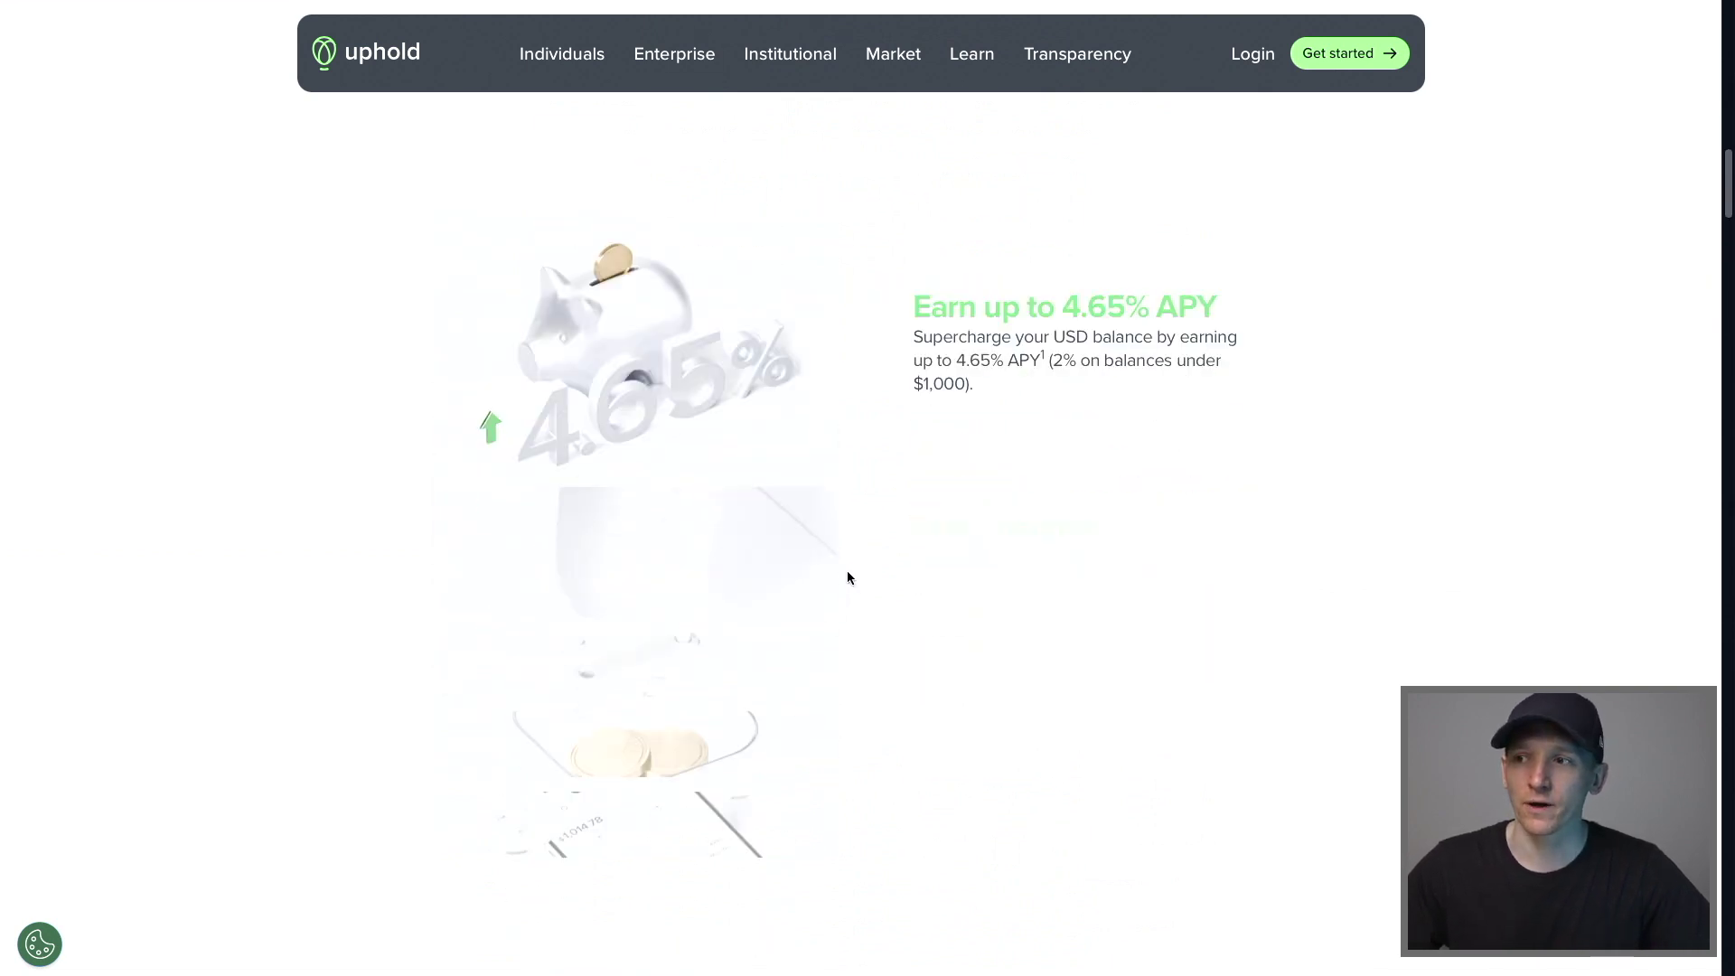